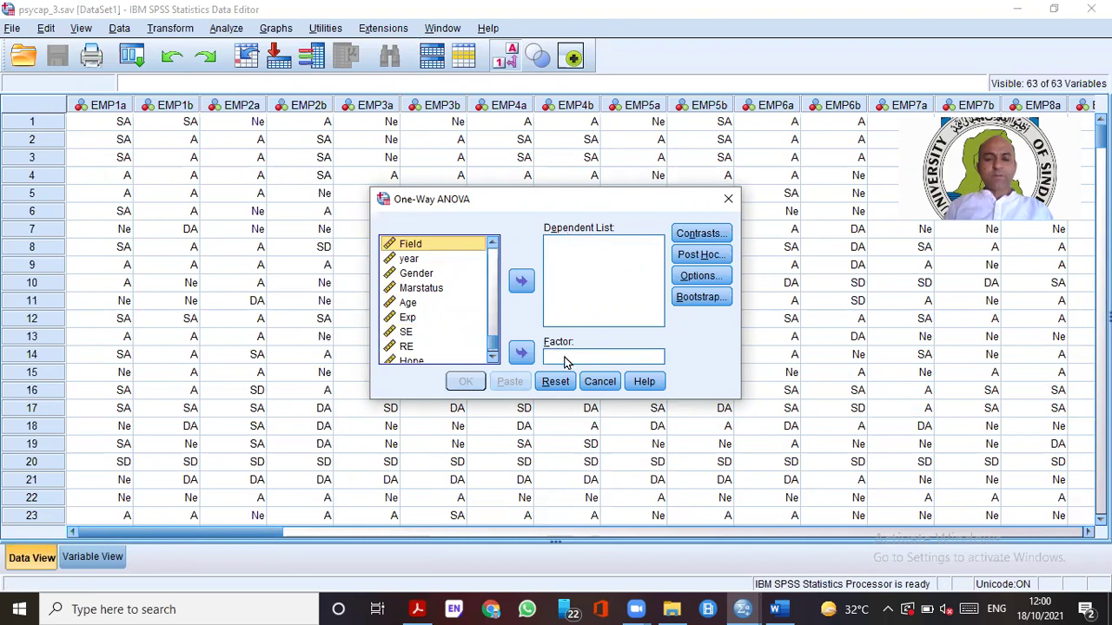
Assign MEMP as the dependent variable and Field as the factor for the one-way ANOVA
click(492, 354)
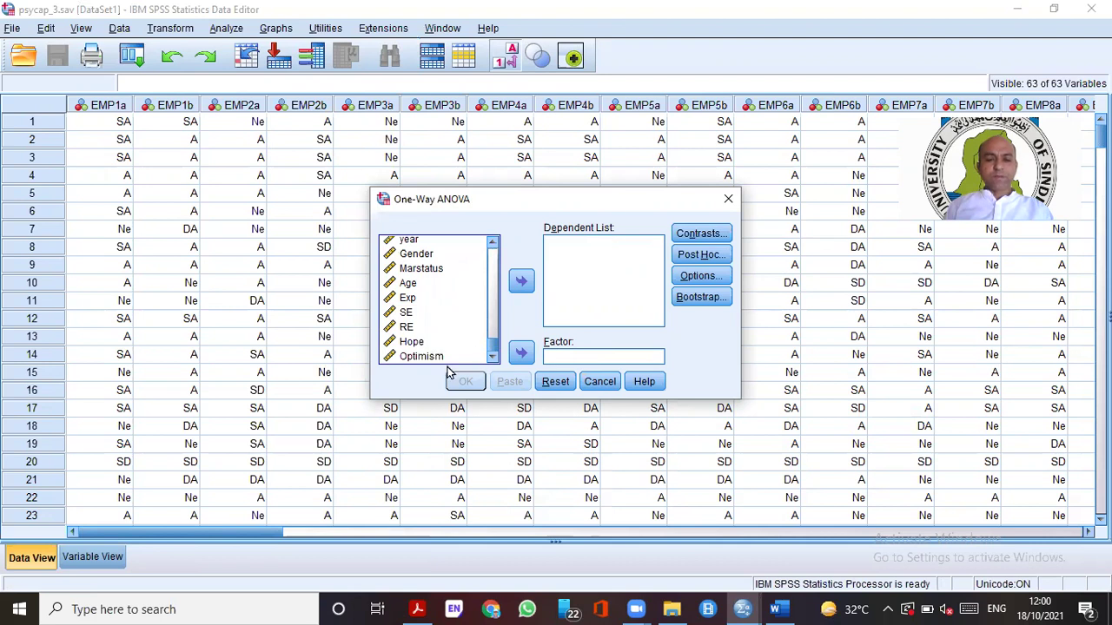
scroll(443, 296, up, 5)
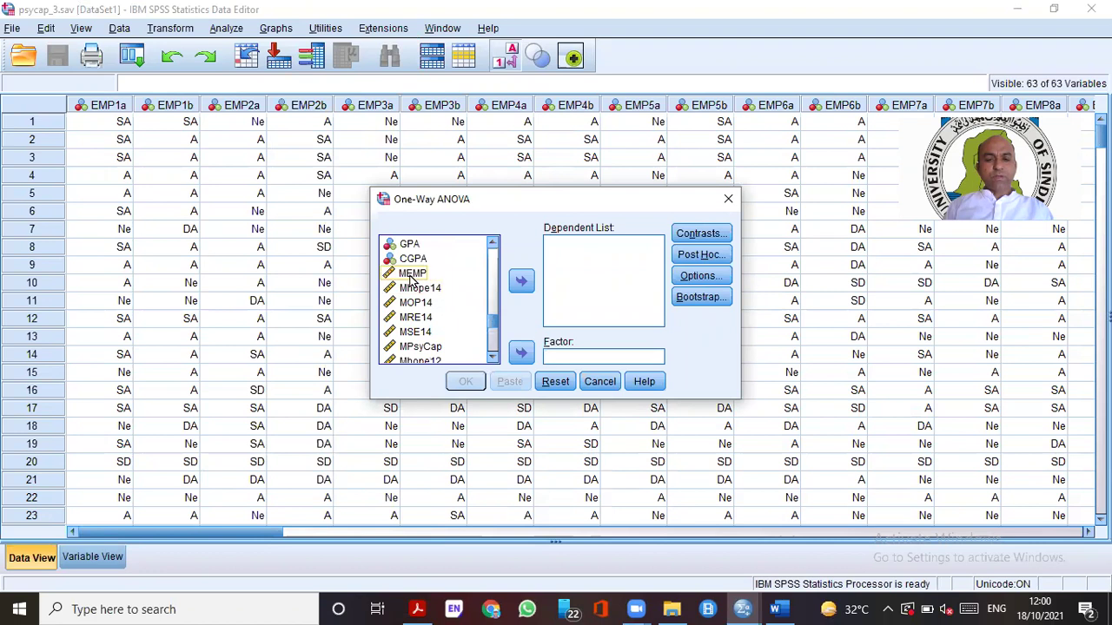
click(424, 274)
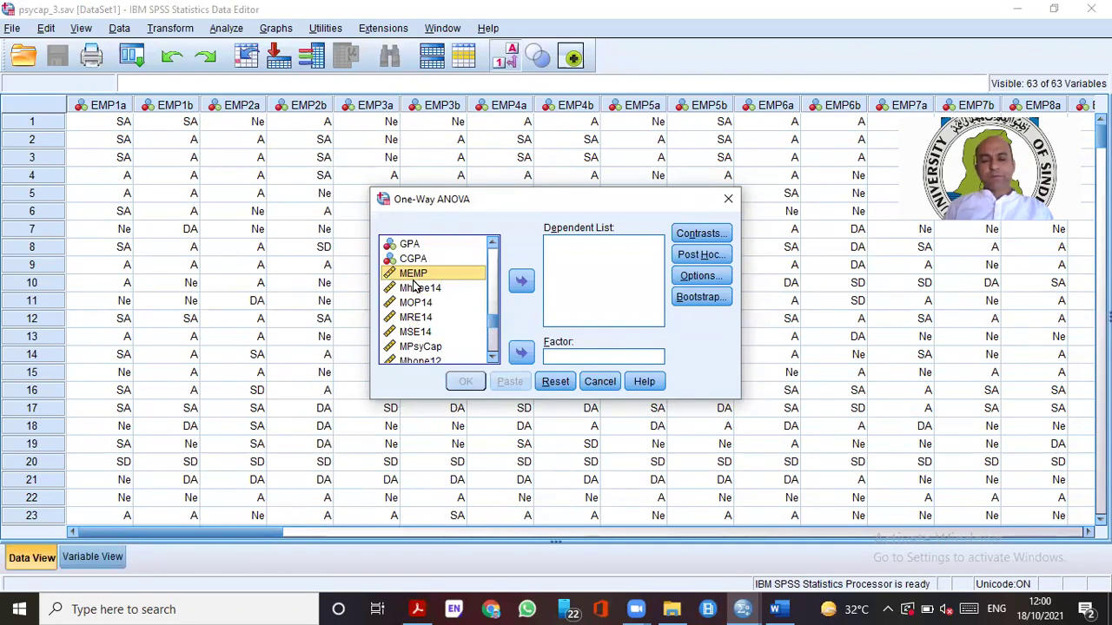
click(521, 282)
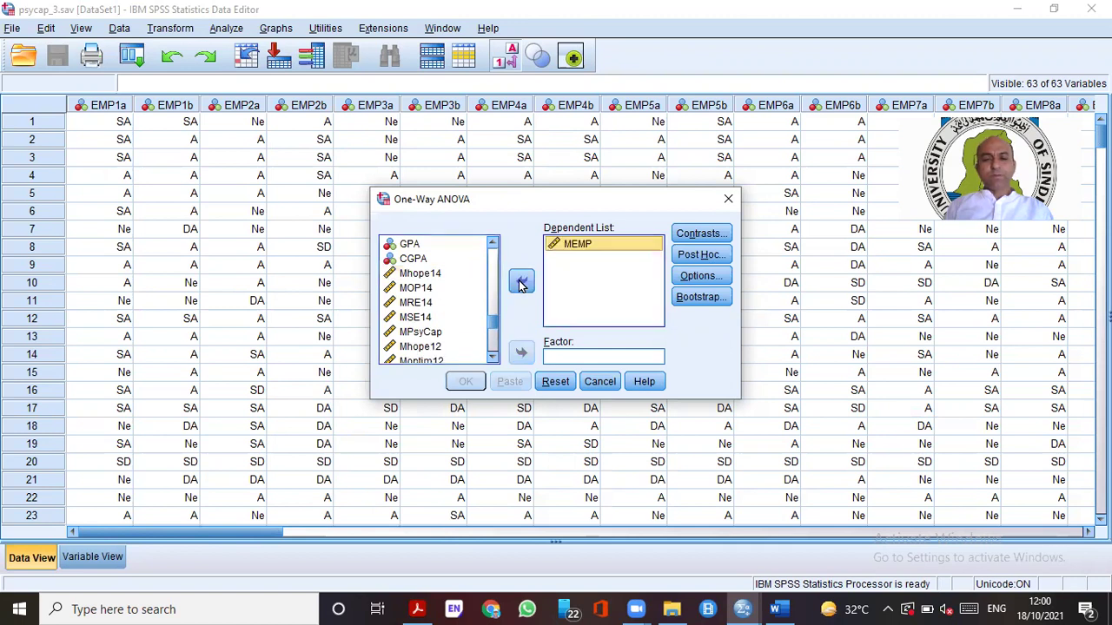
scroll(464, 321, down, 3)
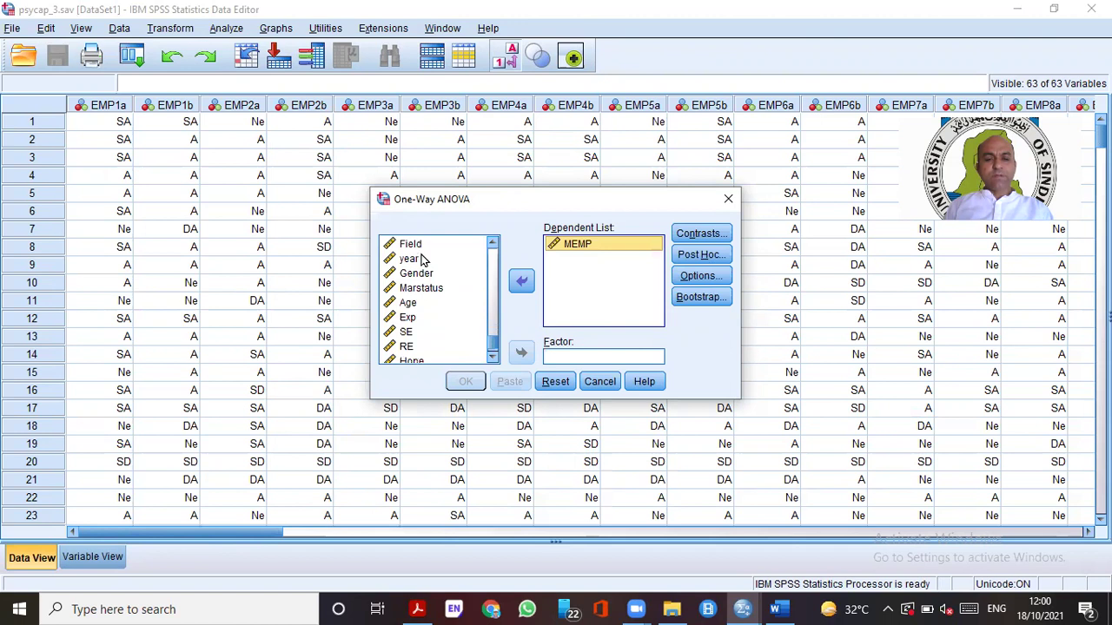
click(411, 245)
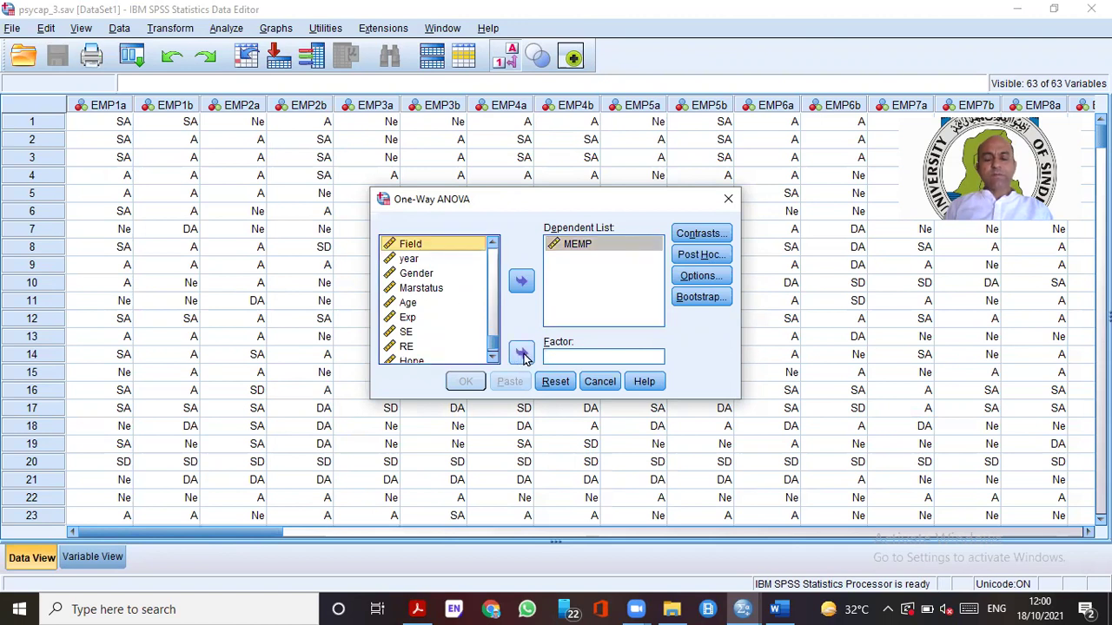
click(522, 355)
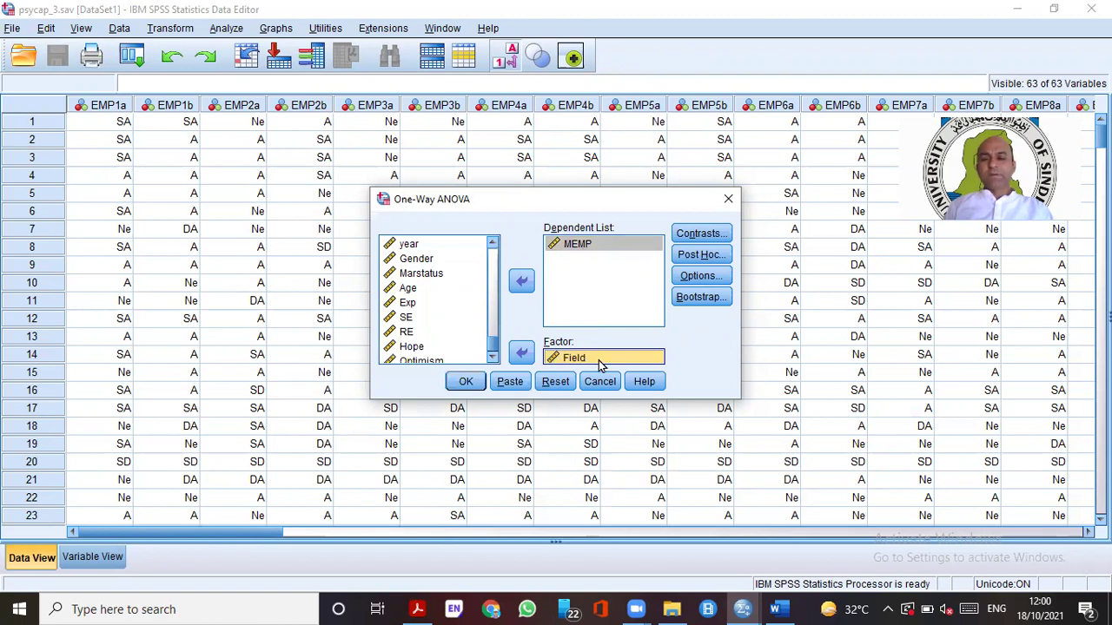
Leave the contrasts undefined and apply Tukey as the only post hoc test
click(717, 234)
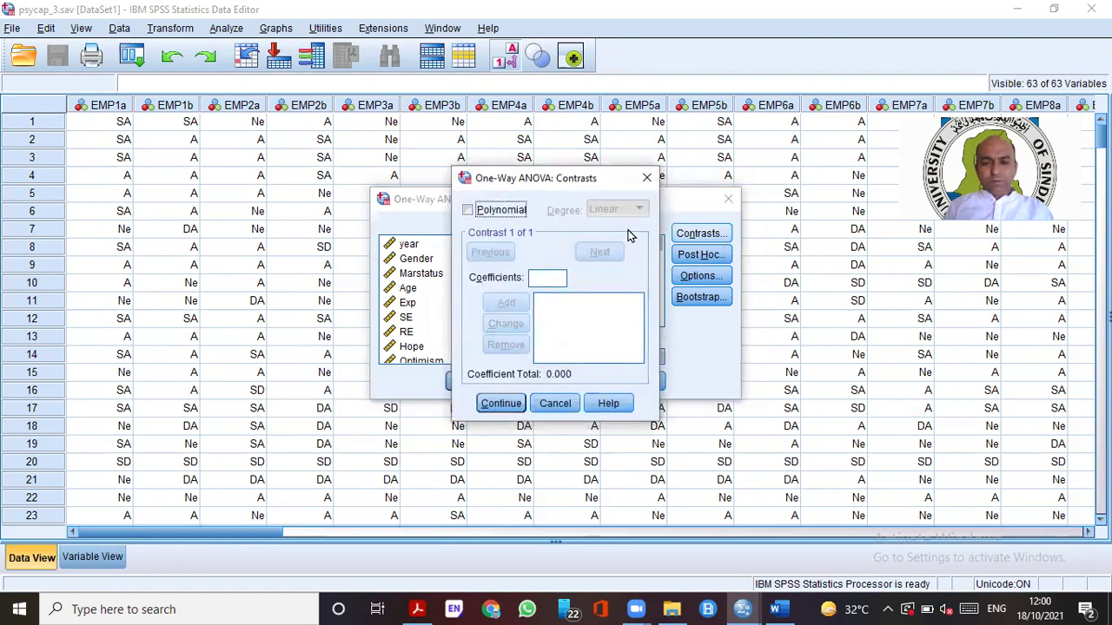
click(555, 406)
click(717, 255)
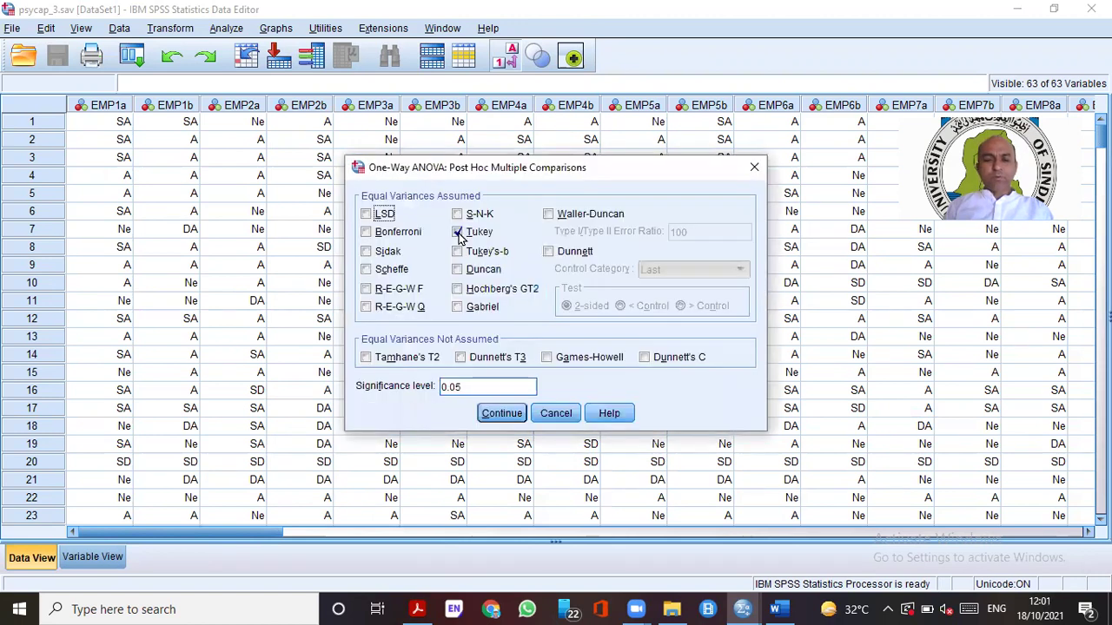
click(458, 232)
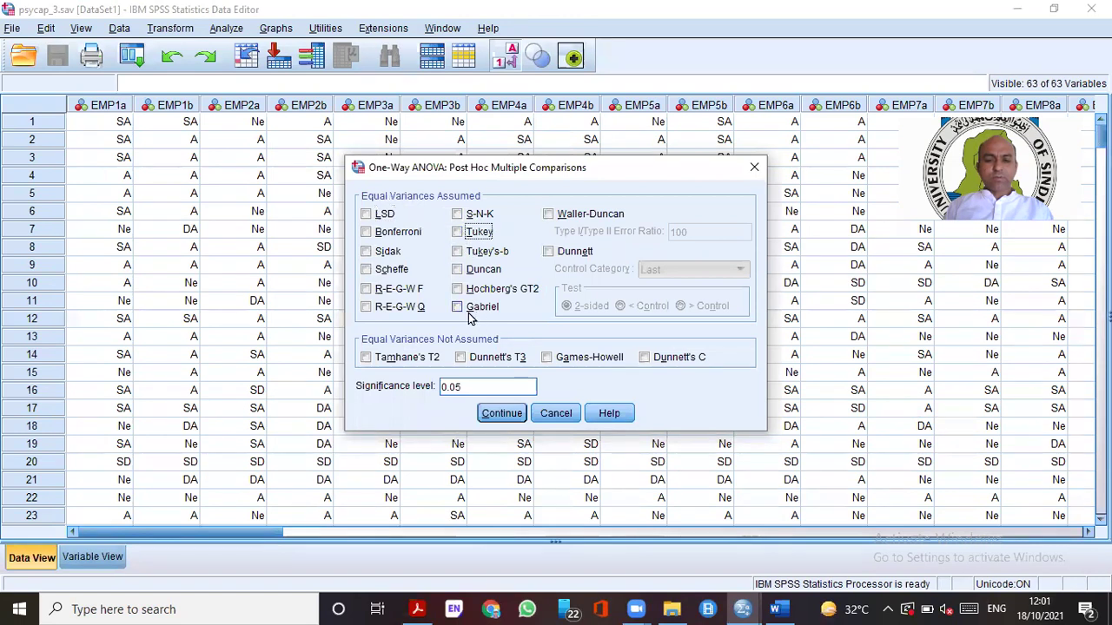
click(457, 233)
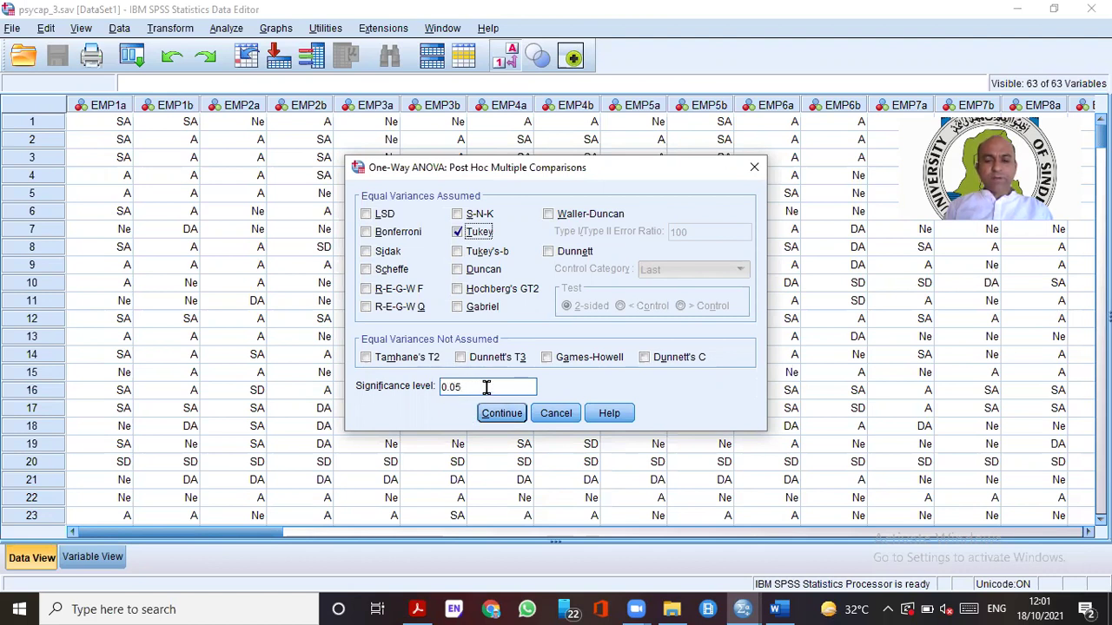
click(515, 413)
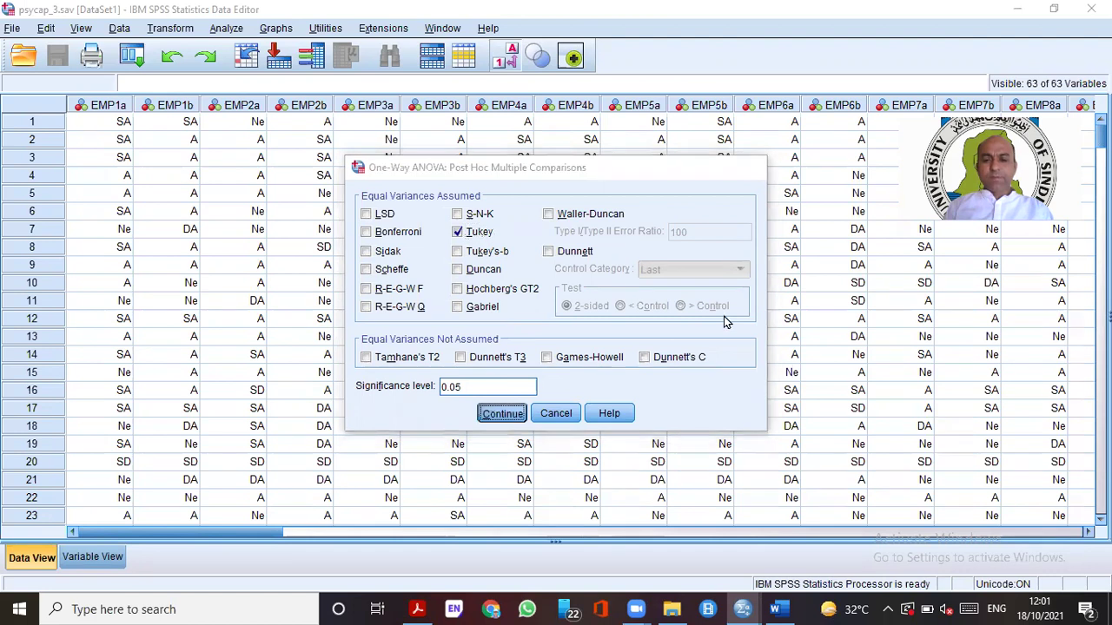
Add the Brown-Forsythe test, the Welch test and a means plot to the ANOVA options
click(709, 281)
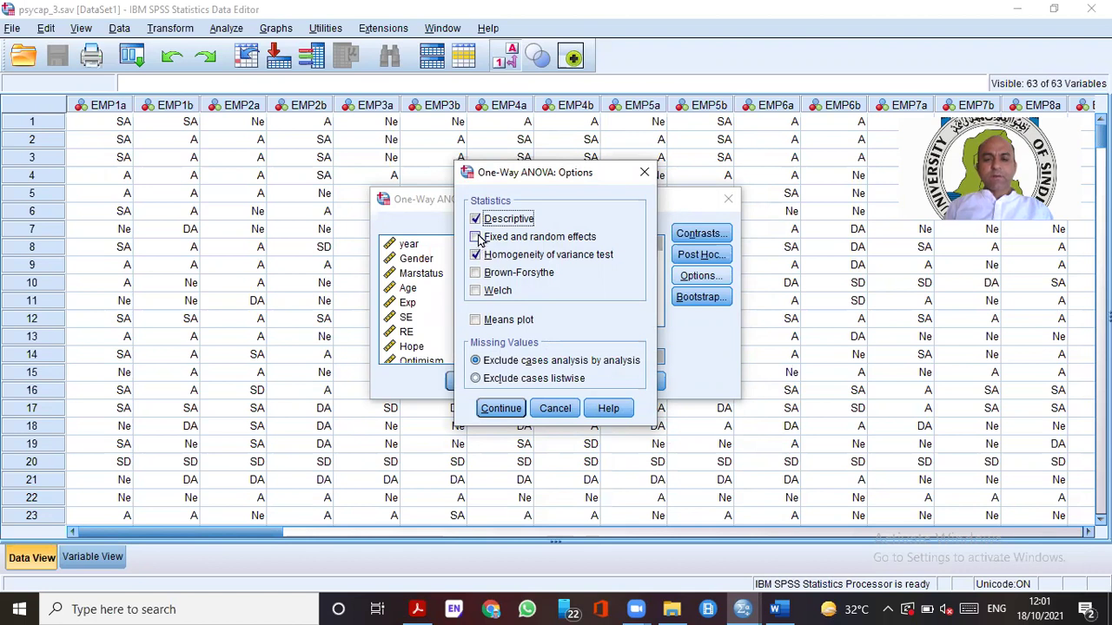
click(475, 273)
click(475, 290)
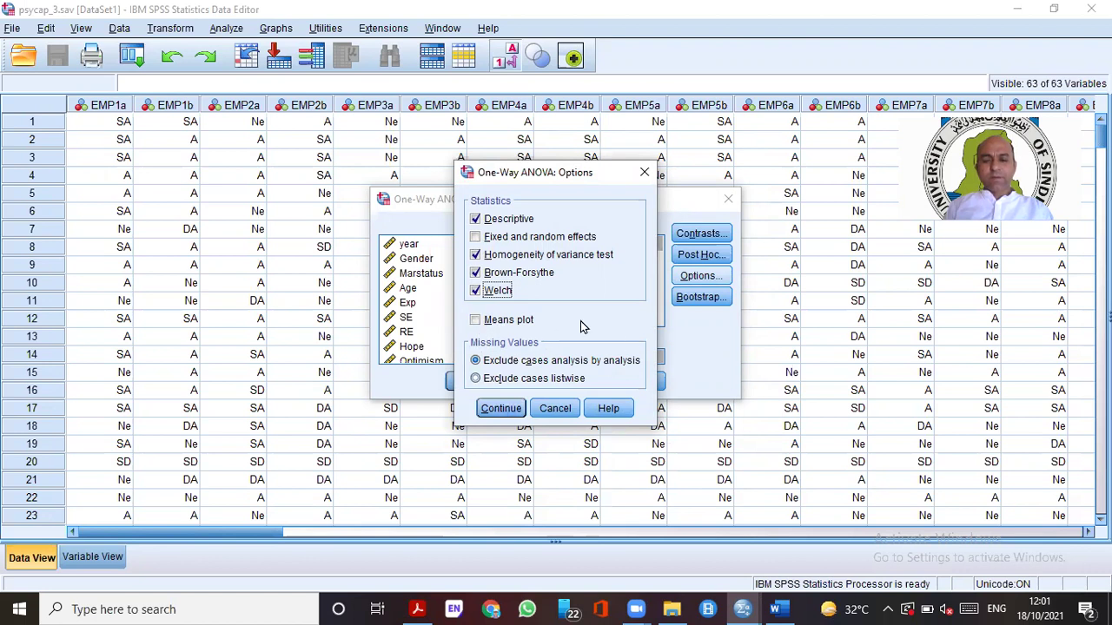
click(475, 320)
click(501, 408)
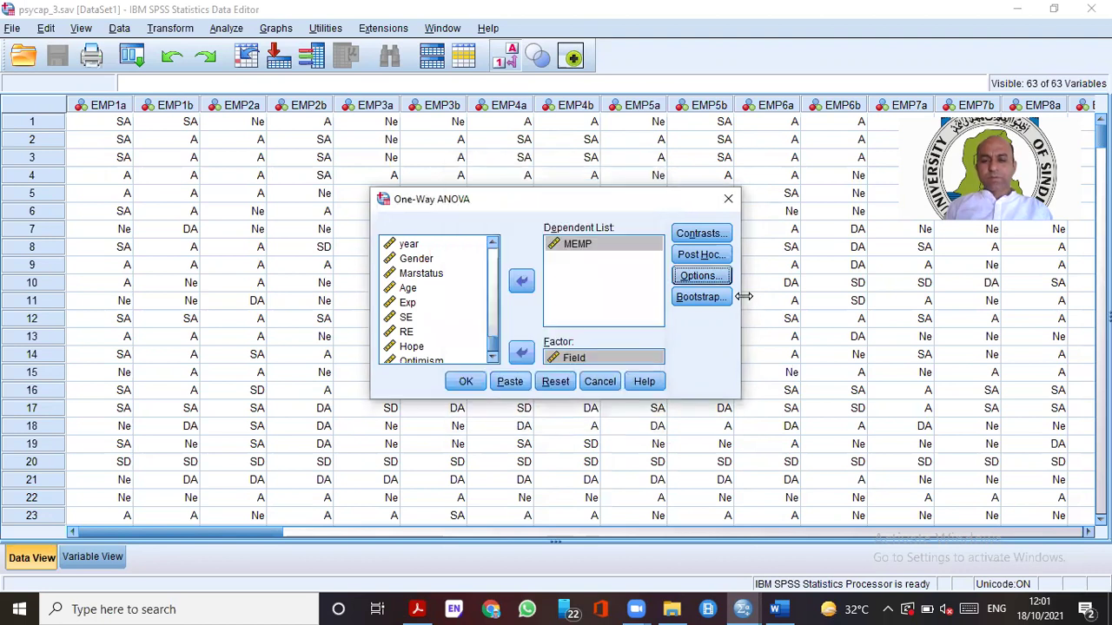
Leave bootstrapping off and run the one-way ANOVA of MEMP by Field
click(701, 298)
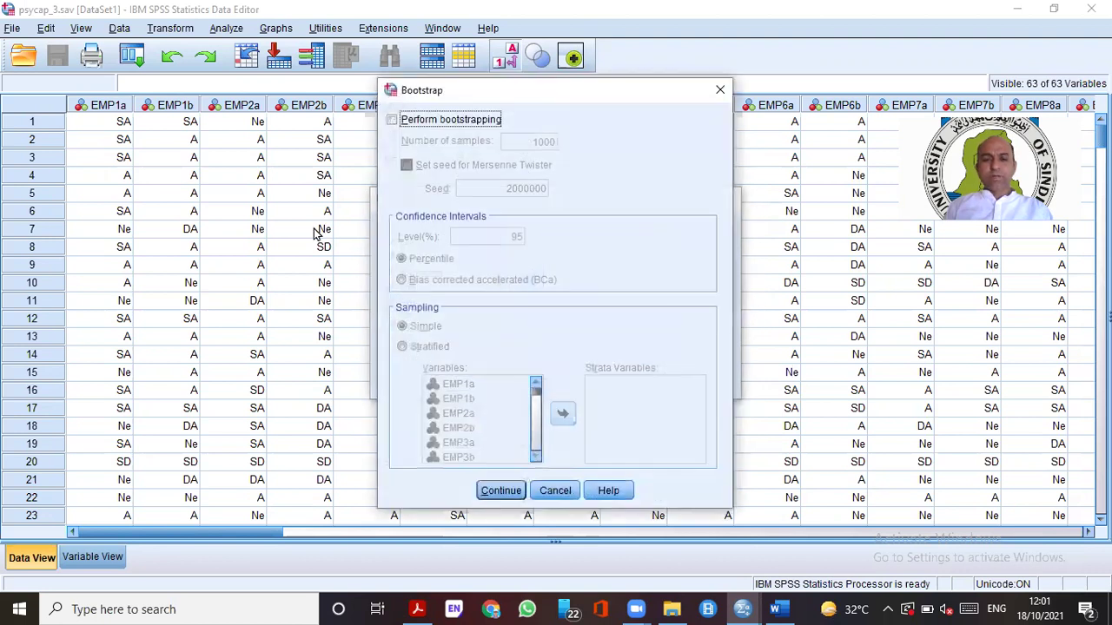
click(502, 490)
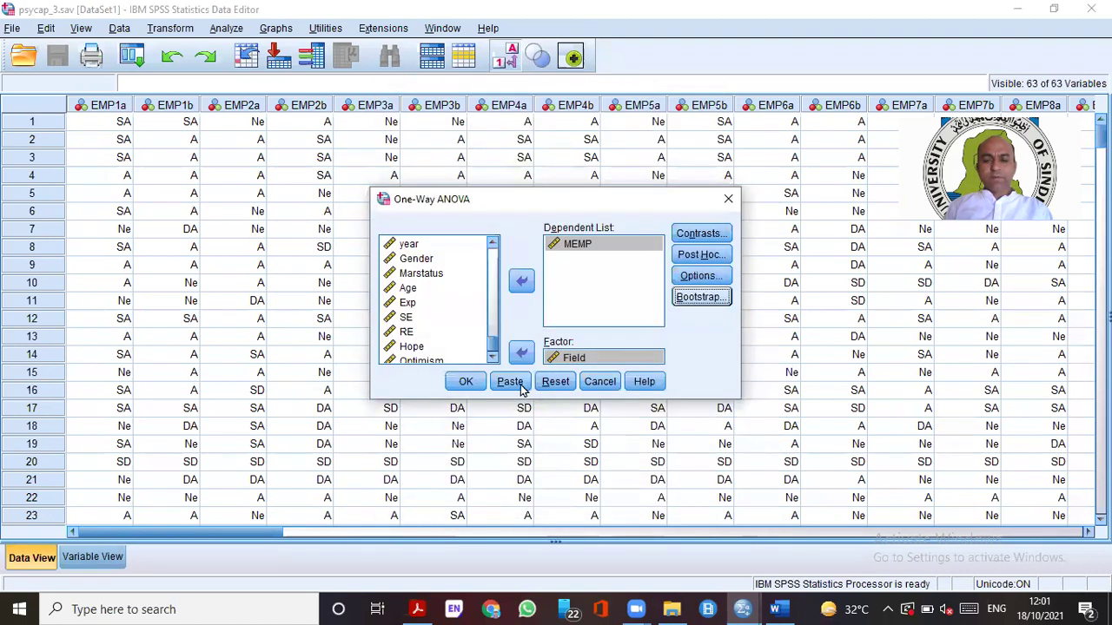
click(458, 380)
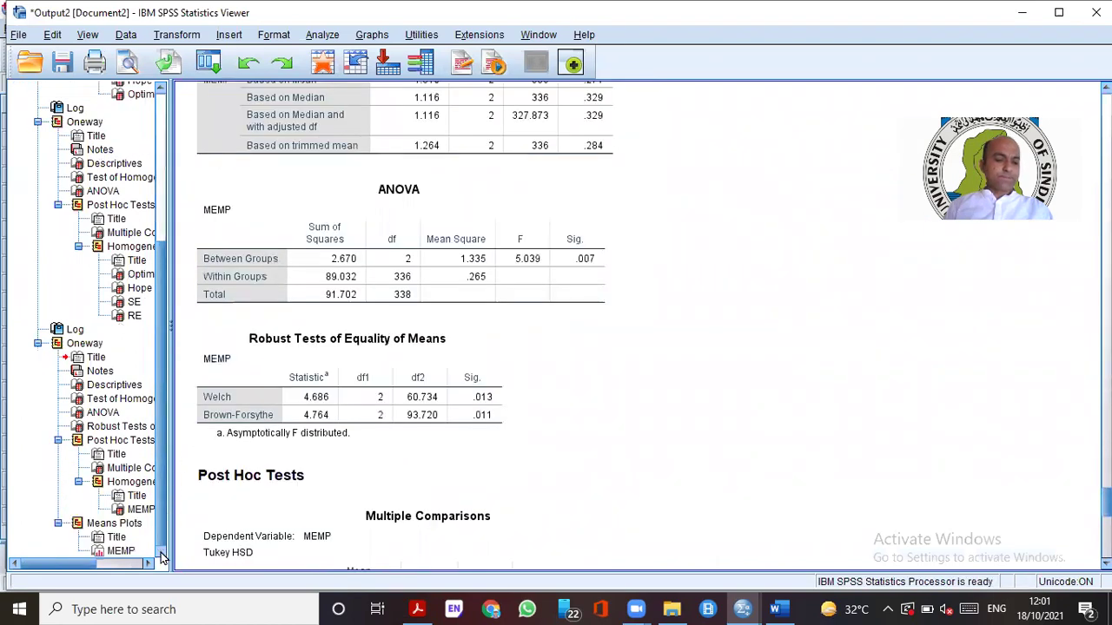
Collapse the latest Oneway results in the outline and close the output document without saving it
click(39, 343)
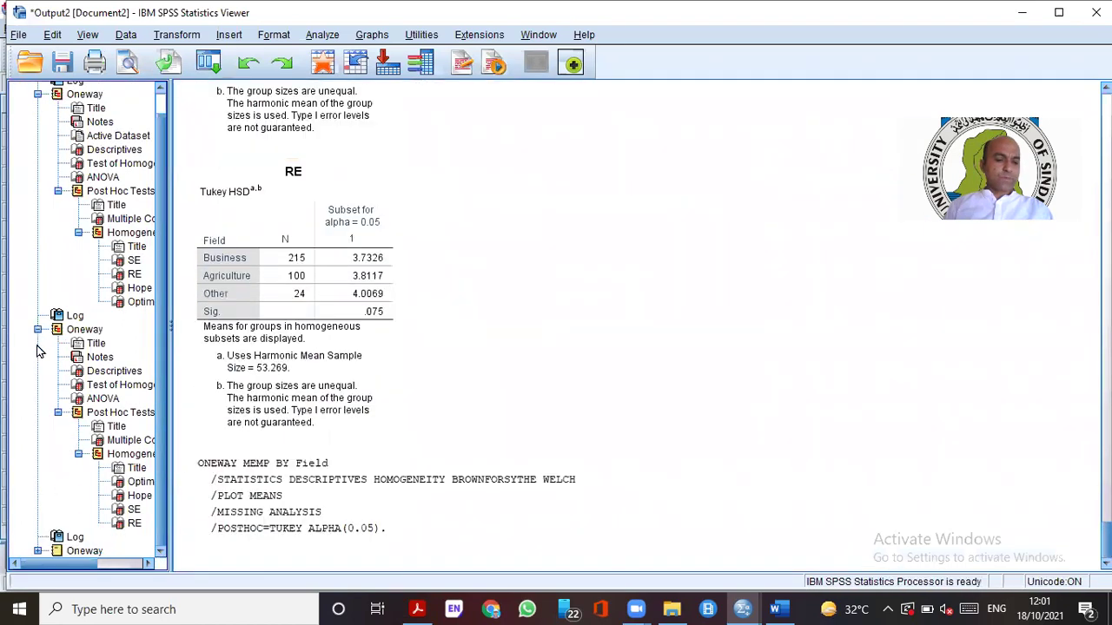
click(1091, 13)
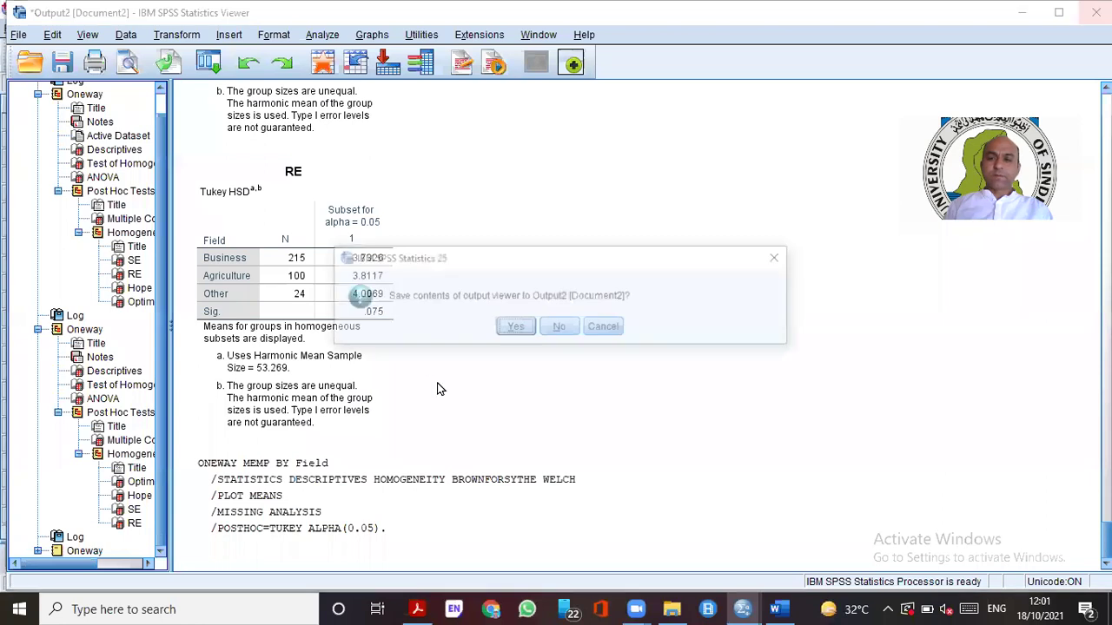
click(563, 327)
Reopen the One-Way ANOVA setup and review its contrasts and Tukey post hoc settings
click(226, 28)
mouse_move(287, 125)
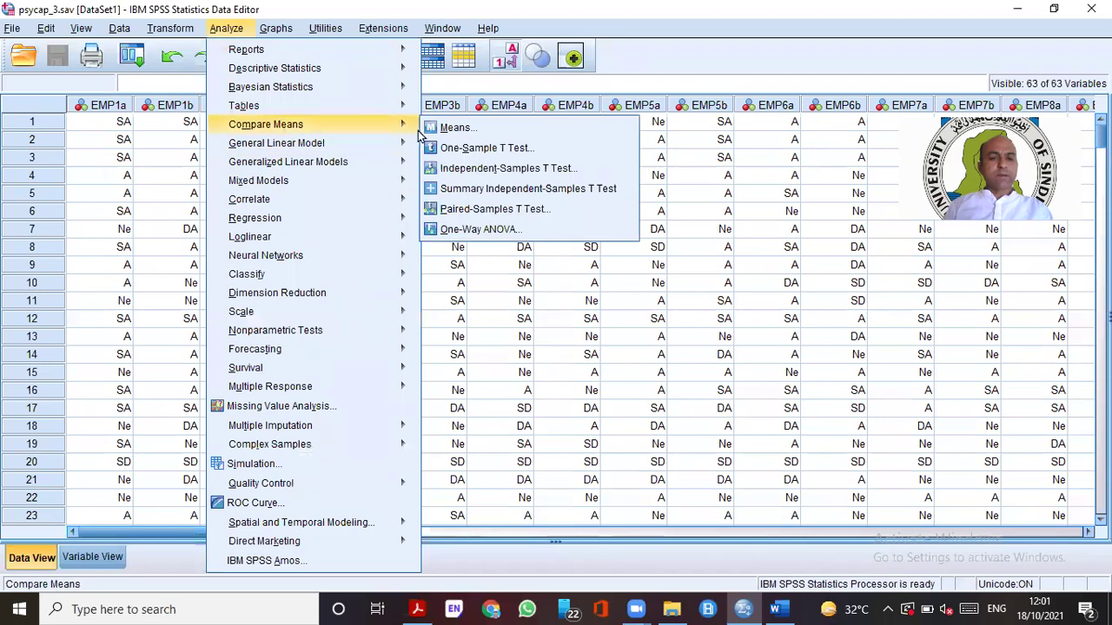
click(512, 236)
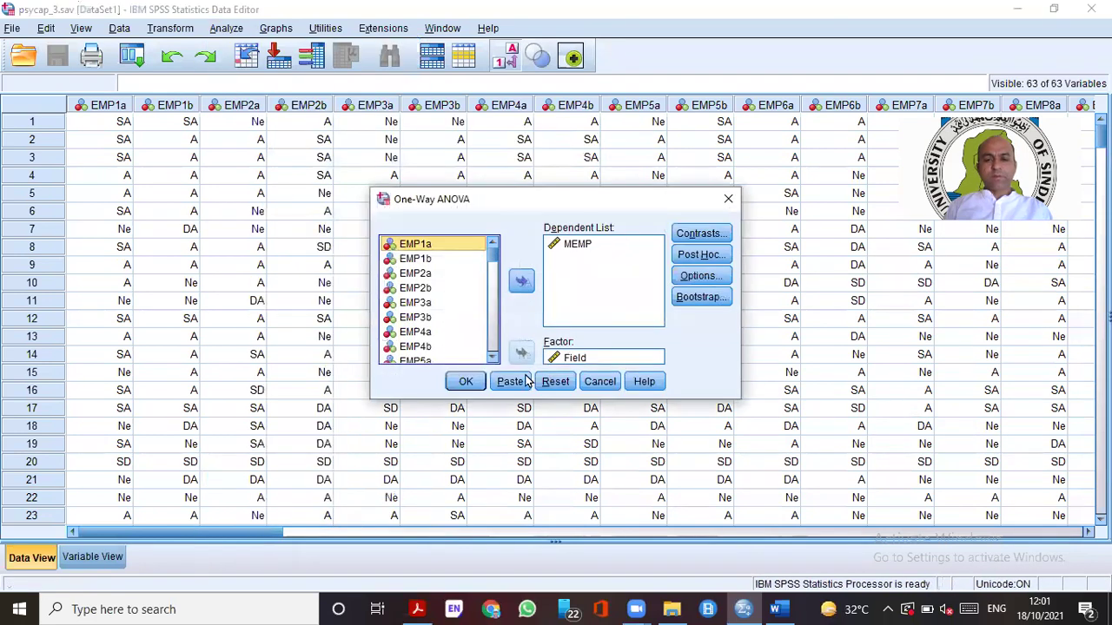
click(705, 234)
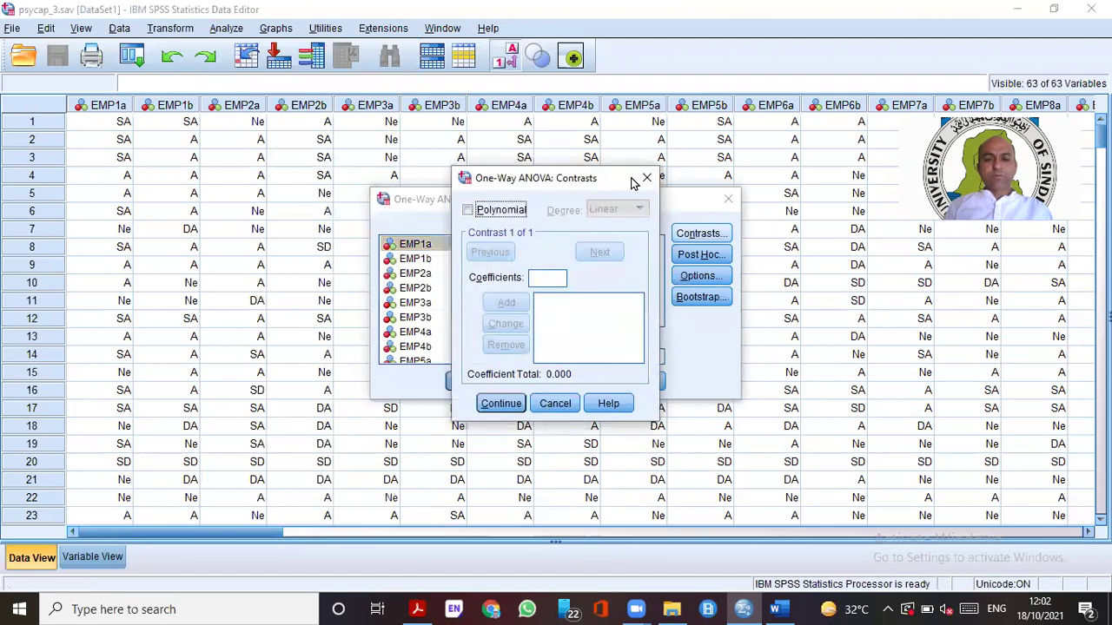
click(647, 179)
click(701, 255)
click(473, 231)
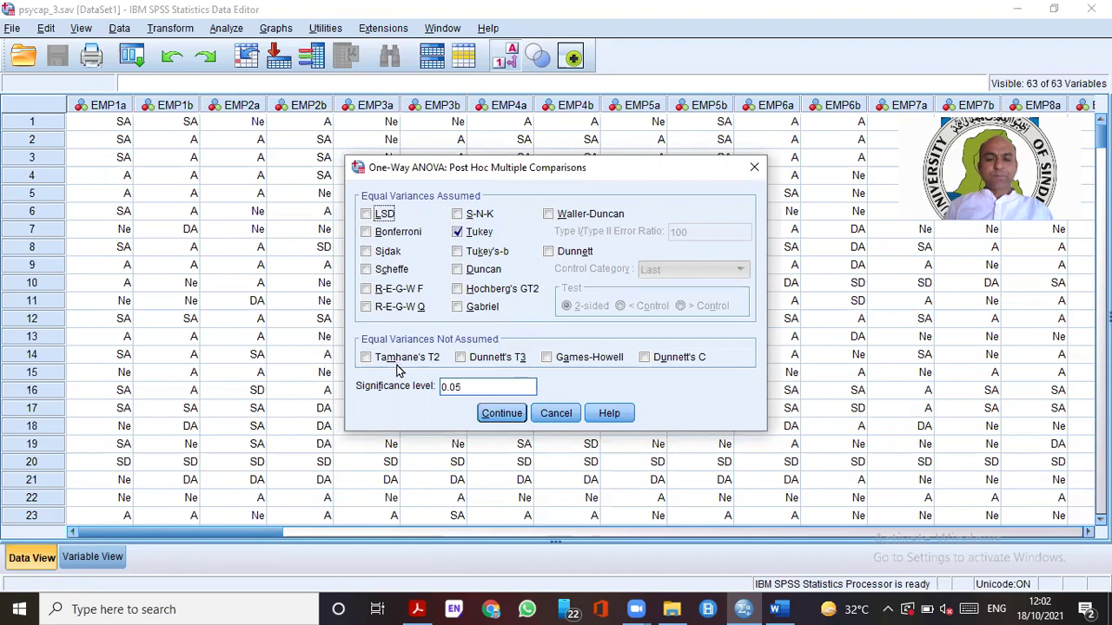
Switch to the annova document in Word to consult its illustrated ANOVA instructions, and return to SPSS
click(776, 608)
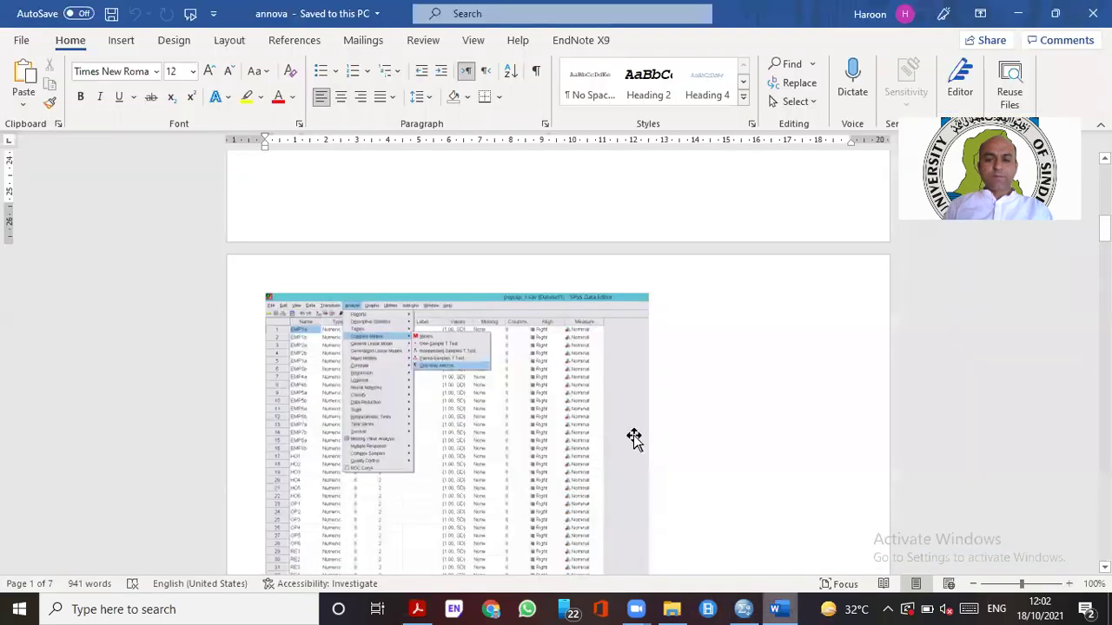
scroll(584, 336, down, 5)
key(alt+Tab)
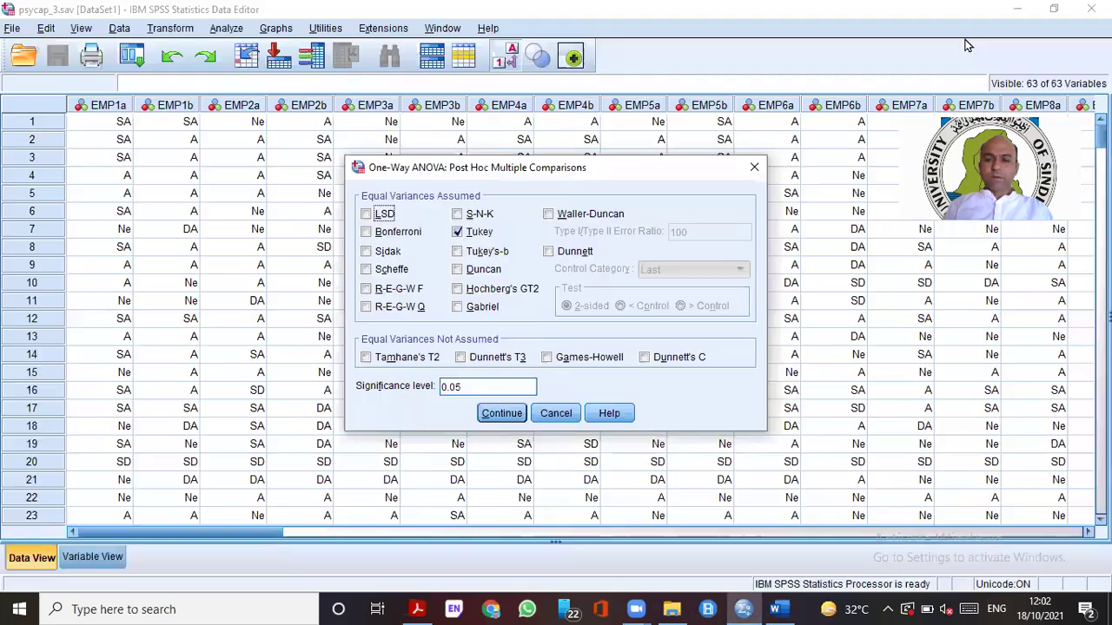
Accept the post hoc and statistics options as set and run the ANOVA of MEMP by Field again
click(502, 414)
click(713, 278)
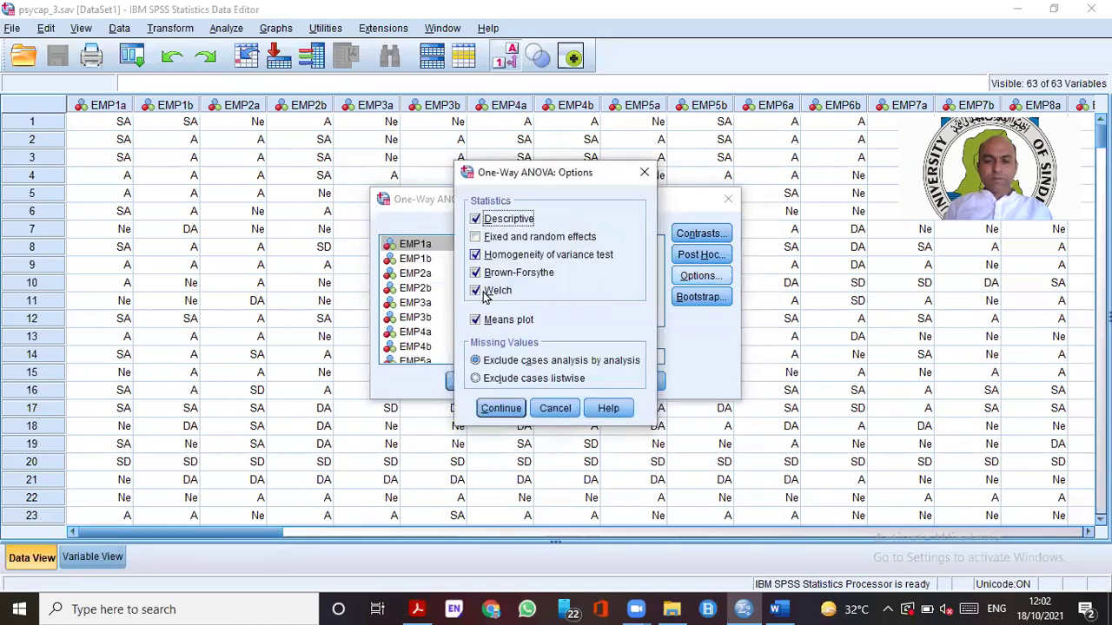
click(500, 408)
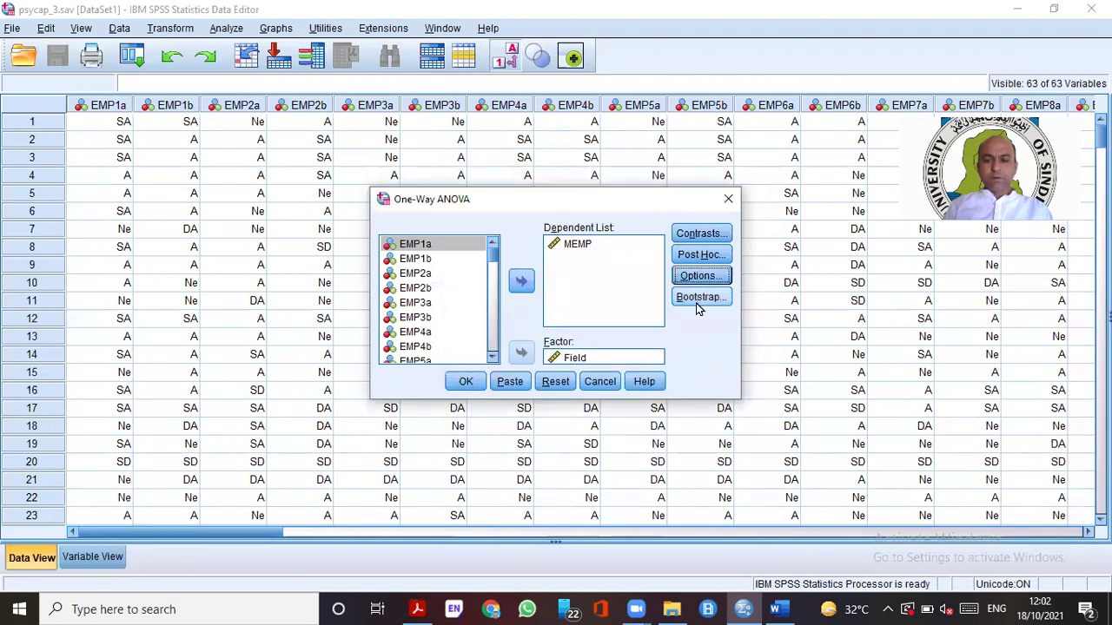
click(465, 383)
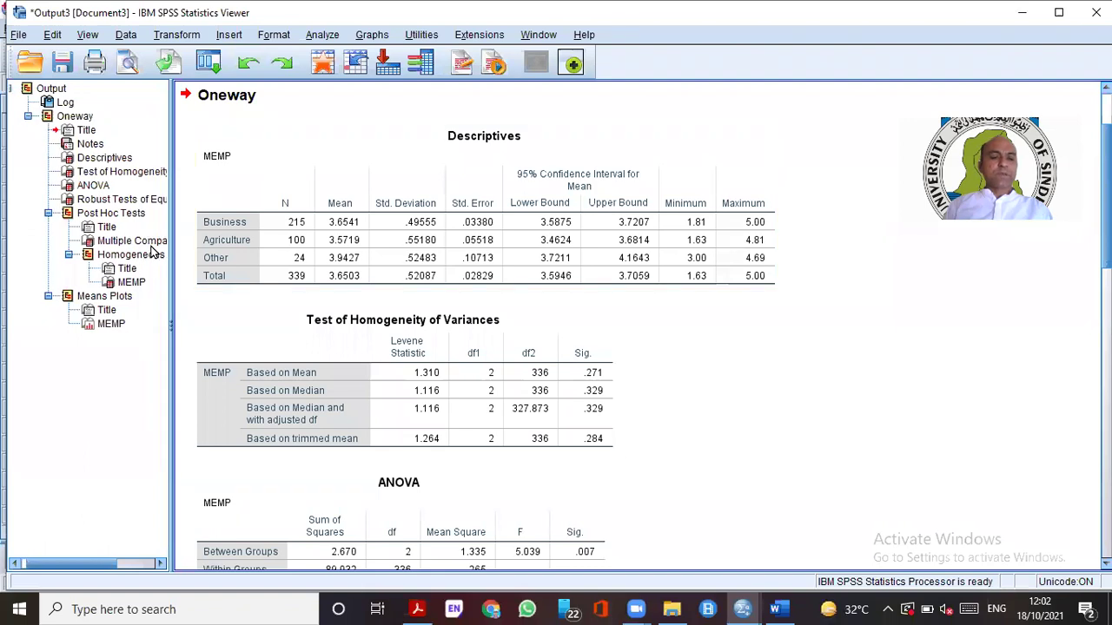
Examine the homogeneous subsets, descriptives, homogeneity of variances, ANOVA and robust tests of equality of means in the output
scroll(191, 357, up, 3)
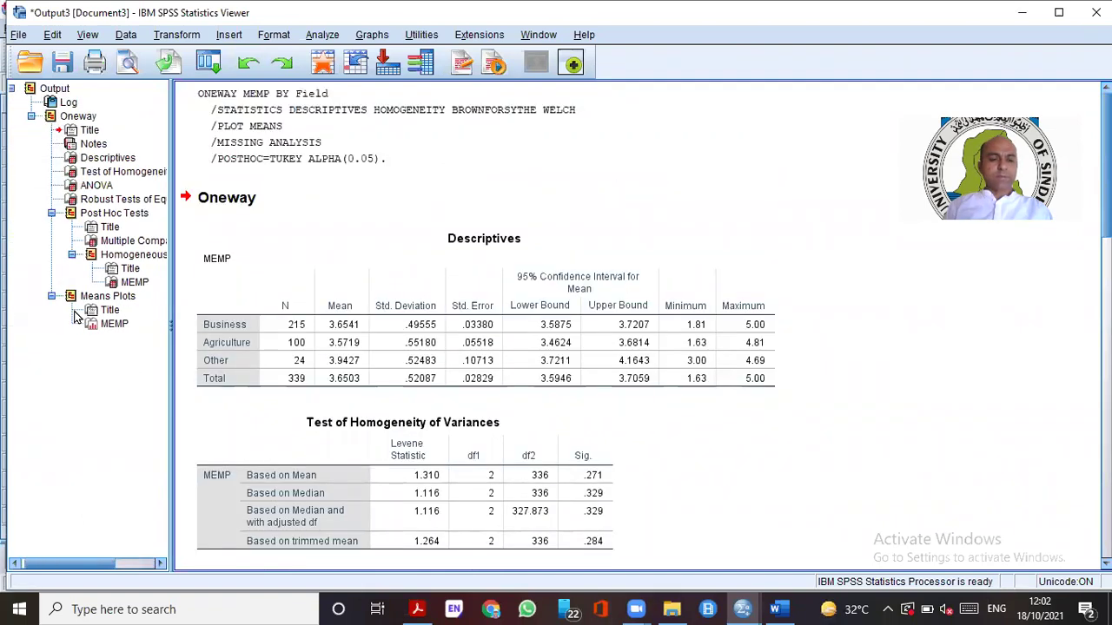
click(139, 257)
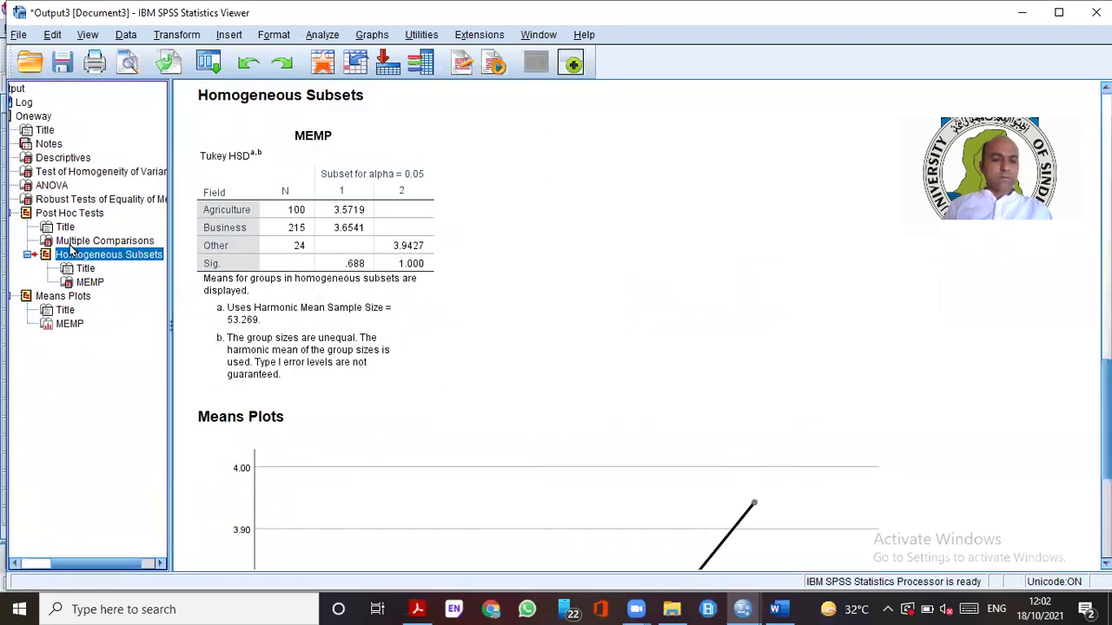
click(111, 160)
scroll(598, 190, up, 3)
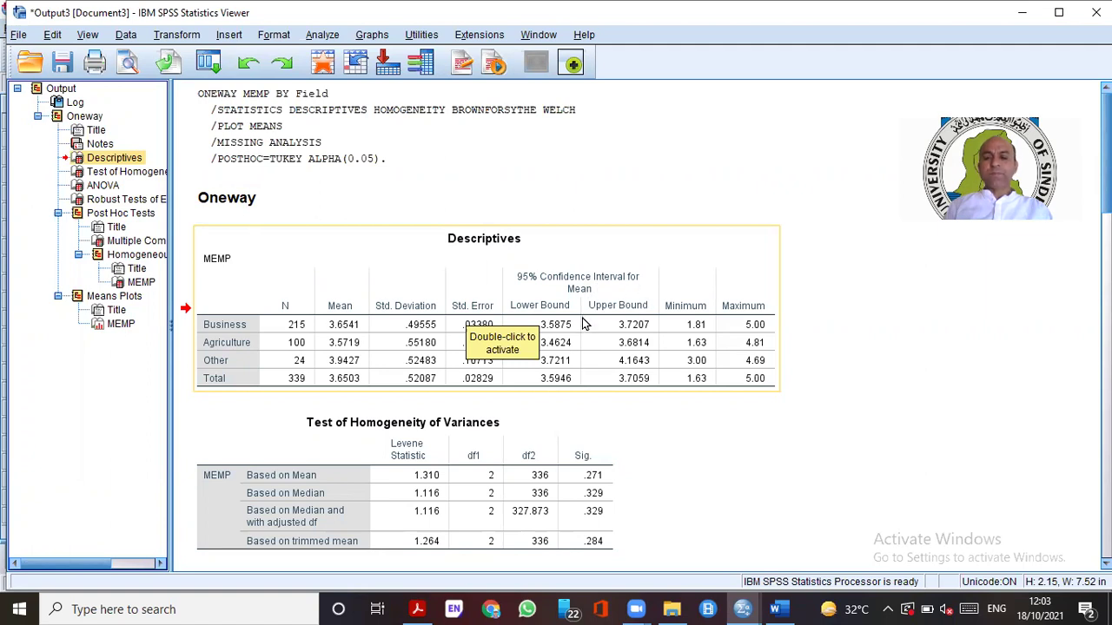
scroll(538, 313, down, 7)
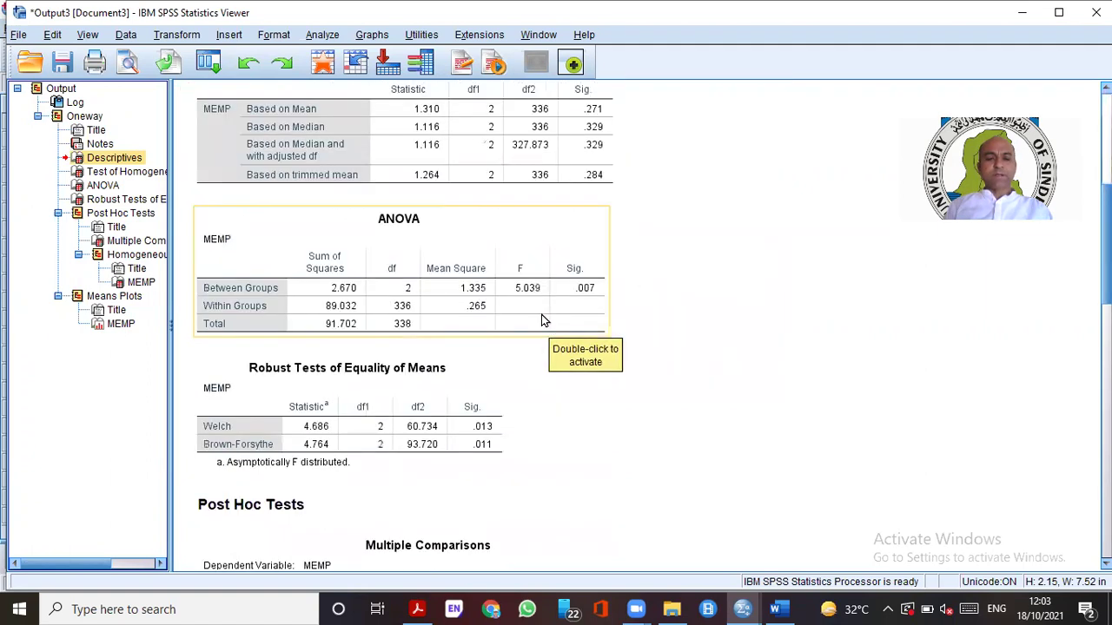
scroll(487, 295, up, 4)
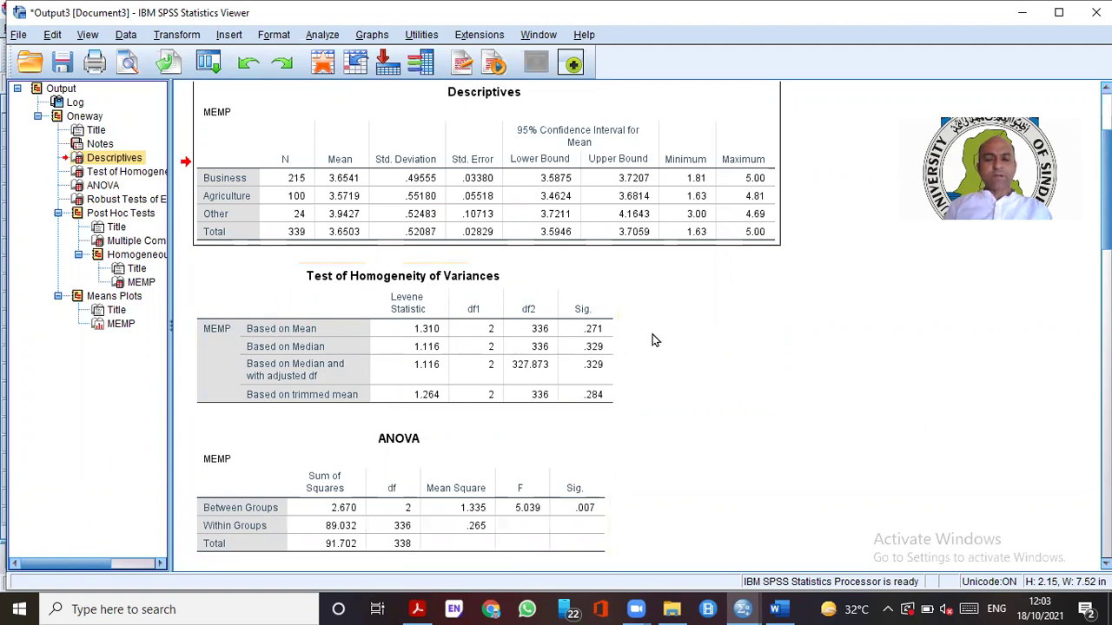
scroll(634, 337, down, 5)
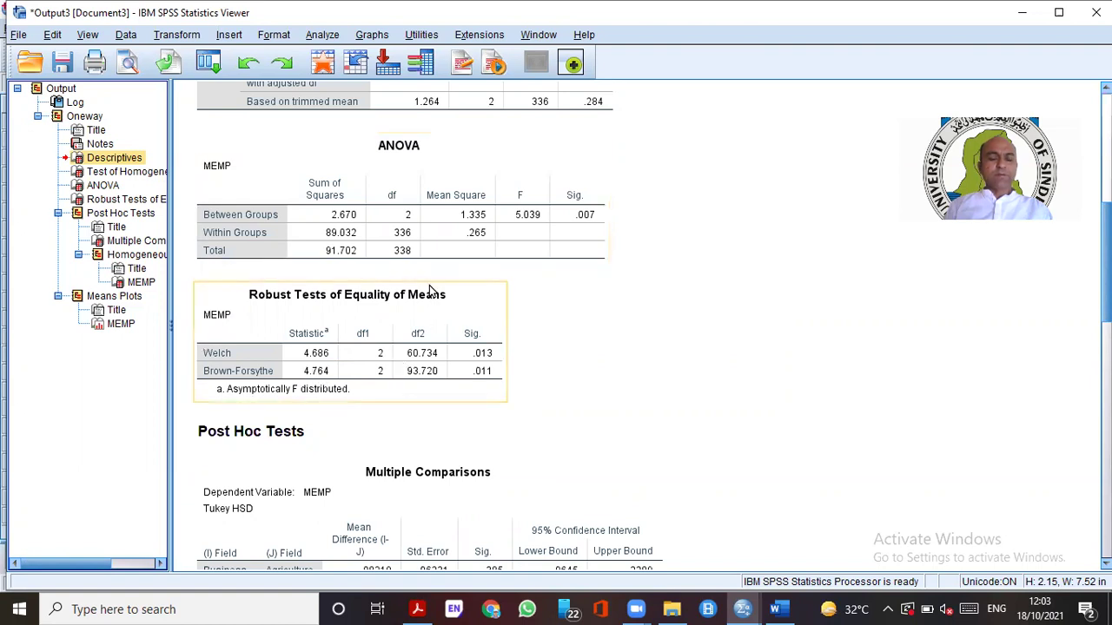
Examine the Tukey multiple comparisons and homogeneous subsets in the output, and switch to the annova document in Word
scroll(525, 287, down, 5)
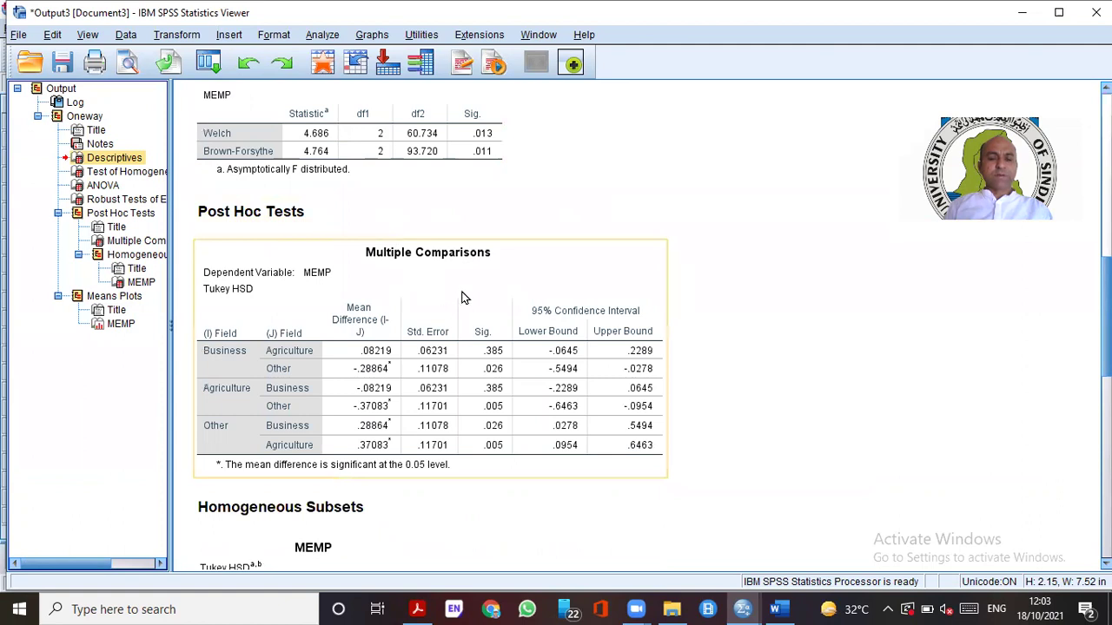
scroll(492, 323, down, 5)
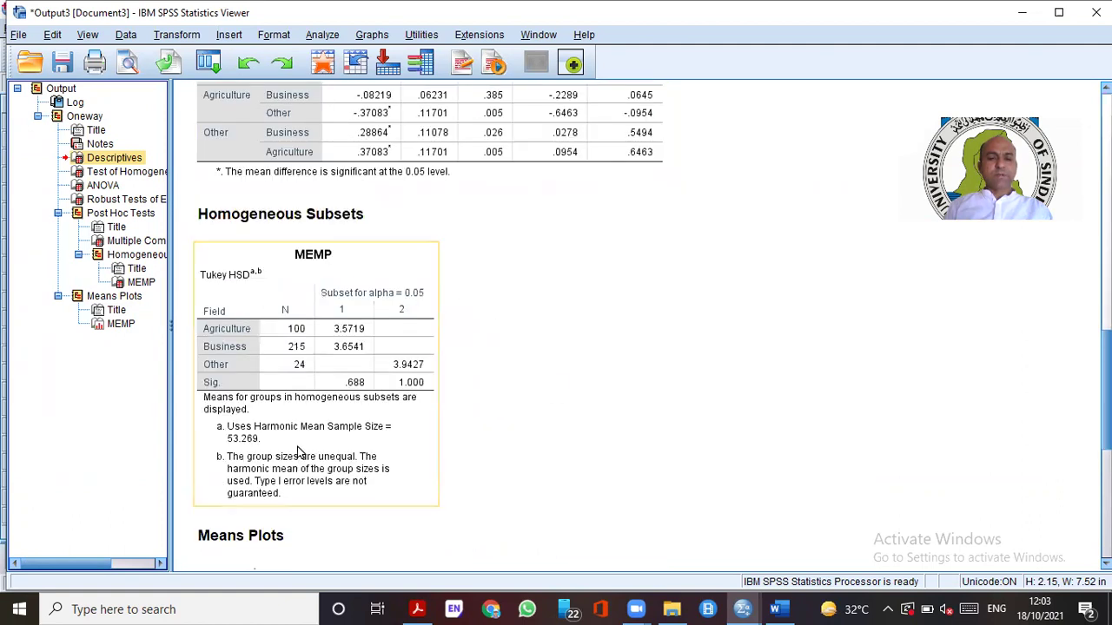
click(787, 609)
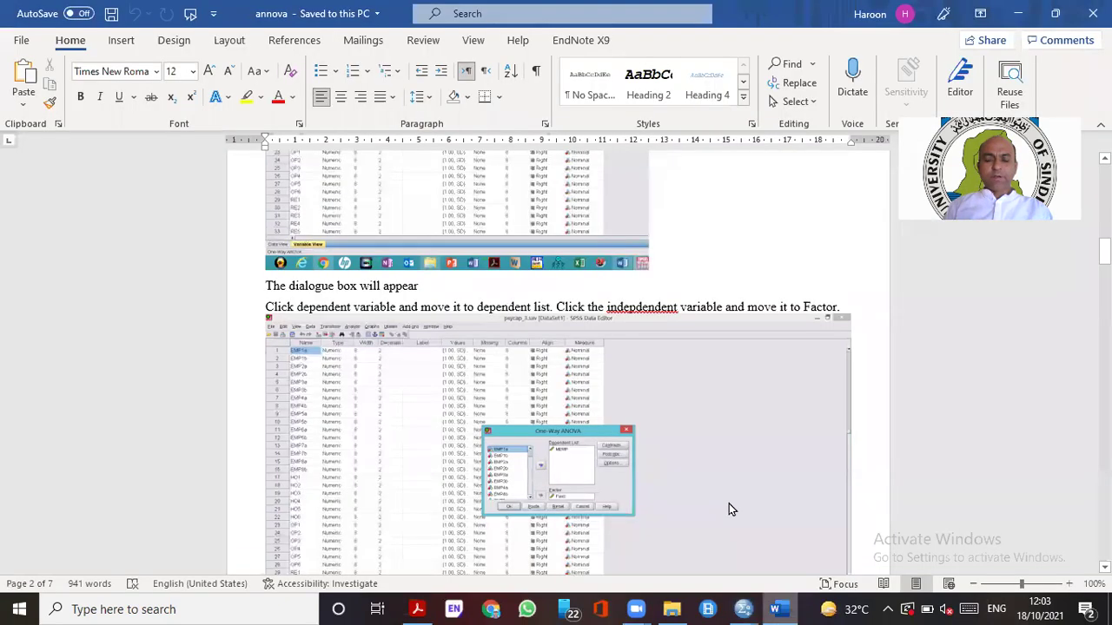
Read the annova document's instructions for the options and post hoc settings and its interpretation steps through Step 6 on effect size
scroll(578, 332, down, 3)
scroll(568, 304, down, 6)
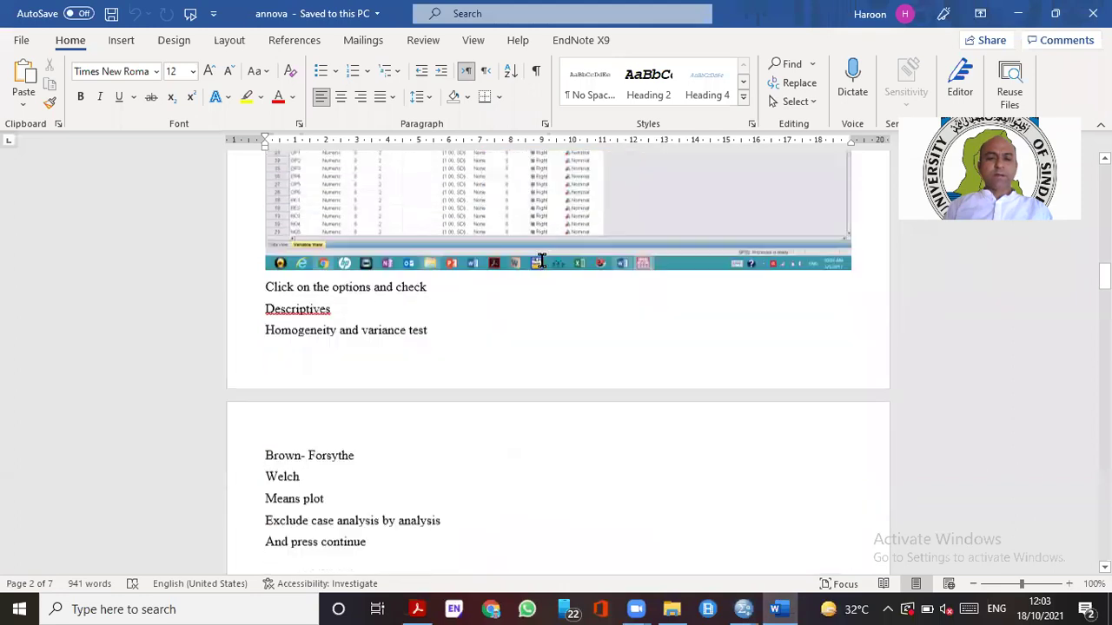
scroll(367, 273, down, 4)
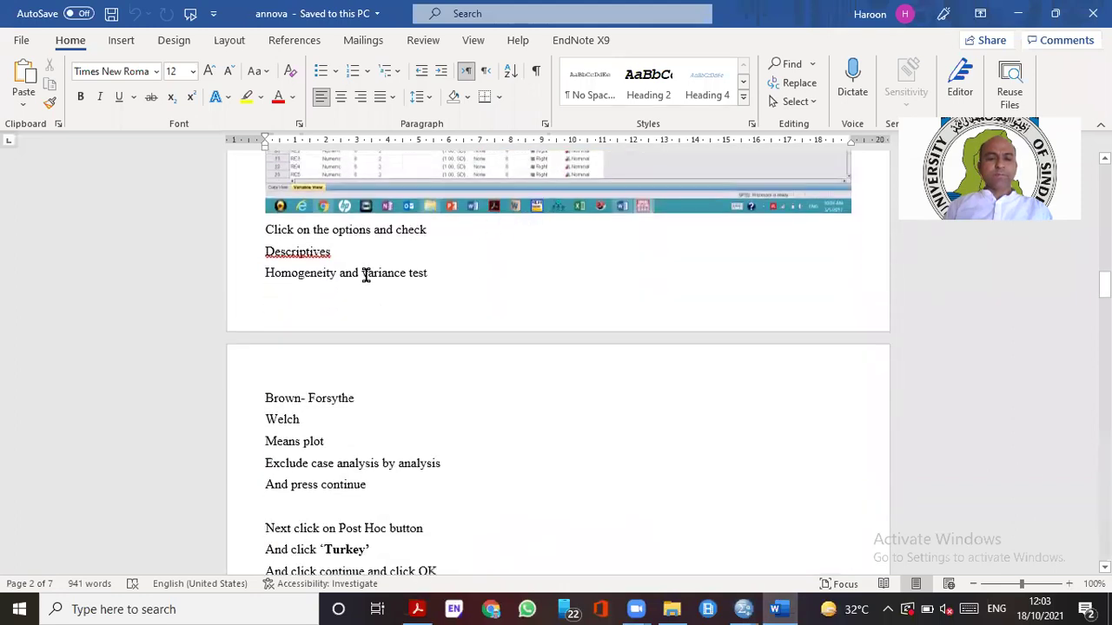
scroll(374, 223, up, 2)
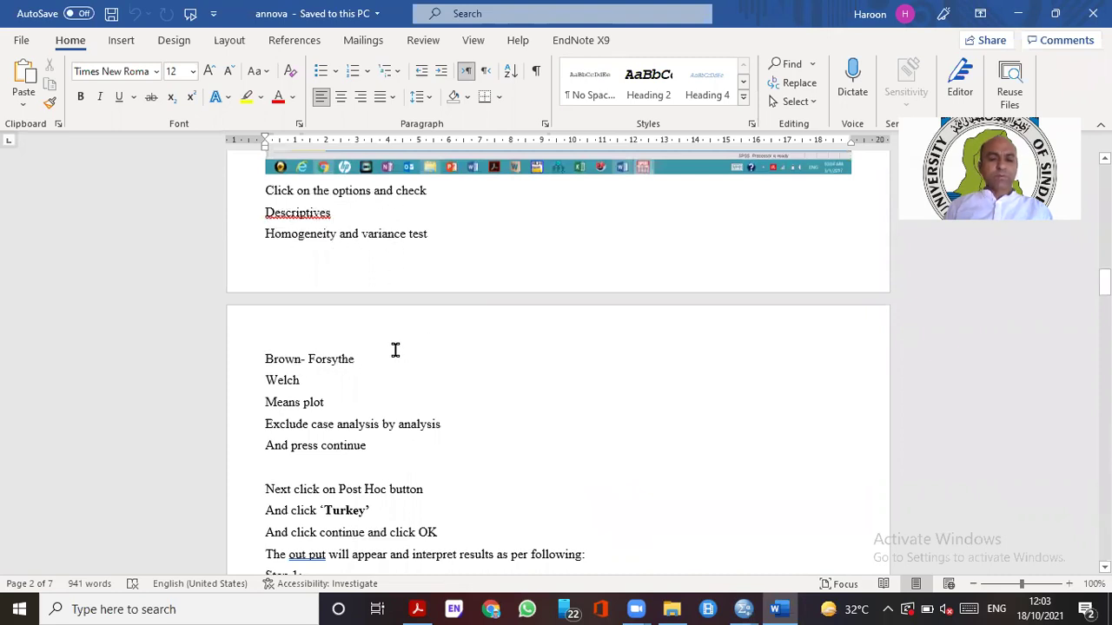
scroll(380, 348, down, 2)
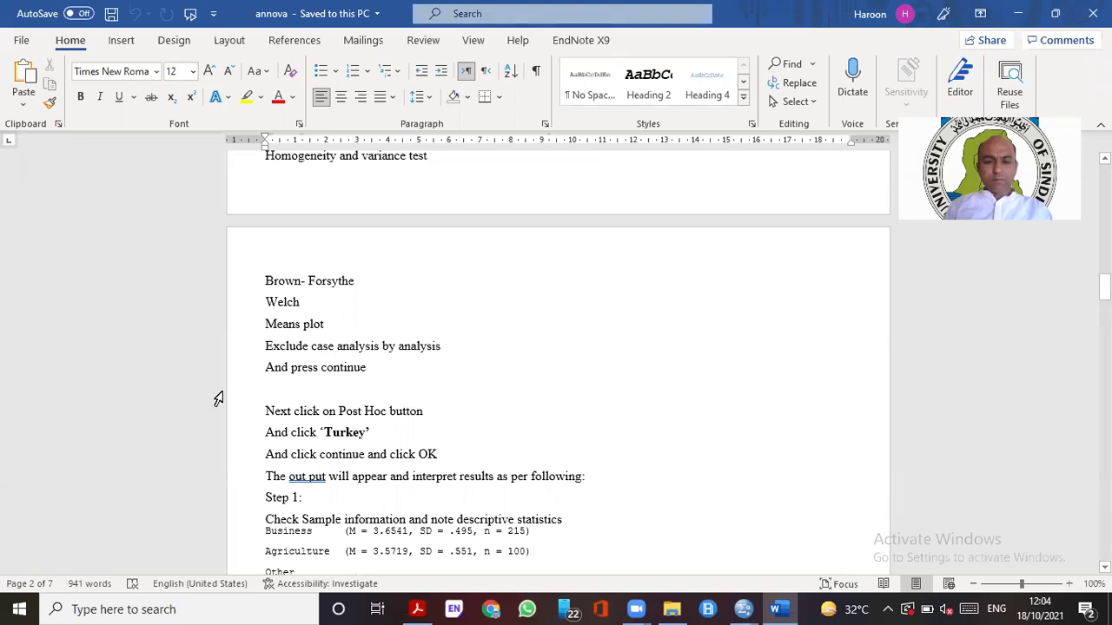
scroll(418, 358, down, 2)
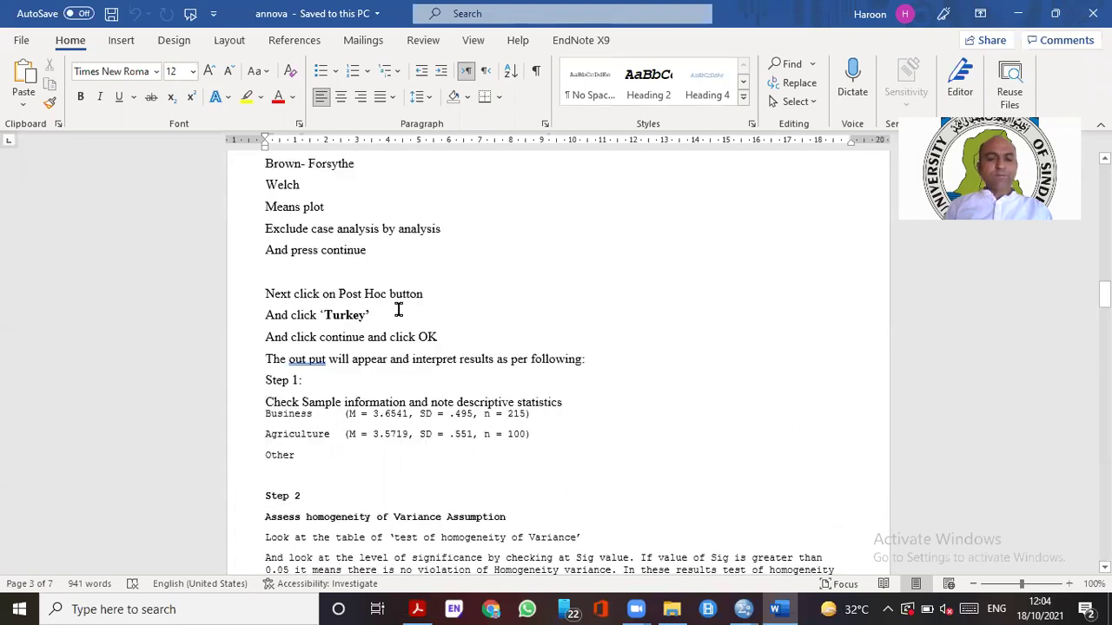
scroll(516, 296, down, 3)
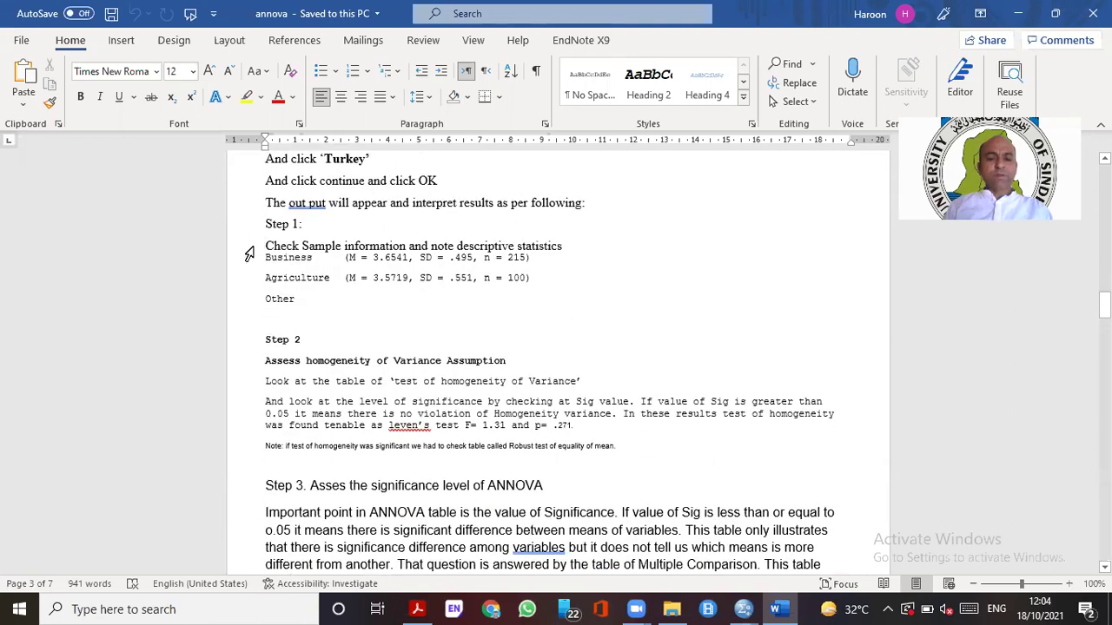
scroll(312, 244, down, 10)
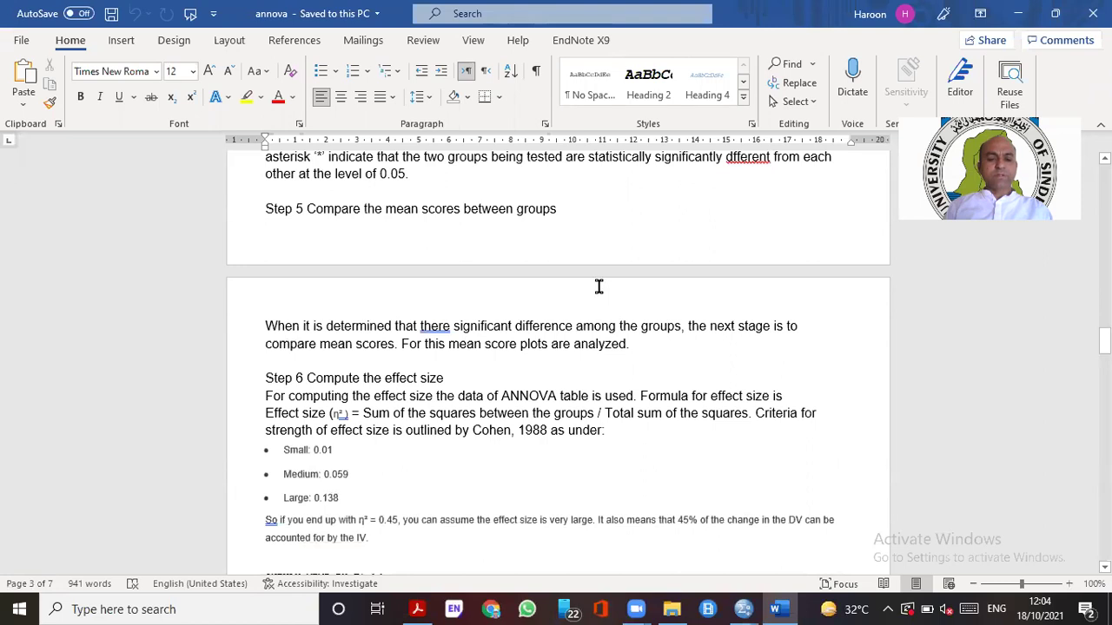
scroll(598, 287, down, 4)
Select the Step 1 line on checking sample information and descriptive statistics, and examine the Descriptives table in the SPSS output
scroll(557, 261, up, 18)
scroll(465, 285, down, 3)
click(247, 217)
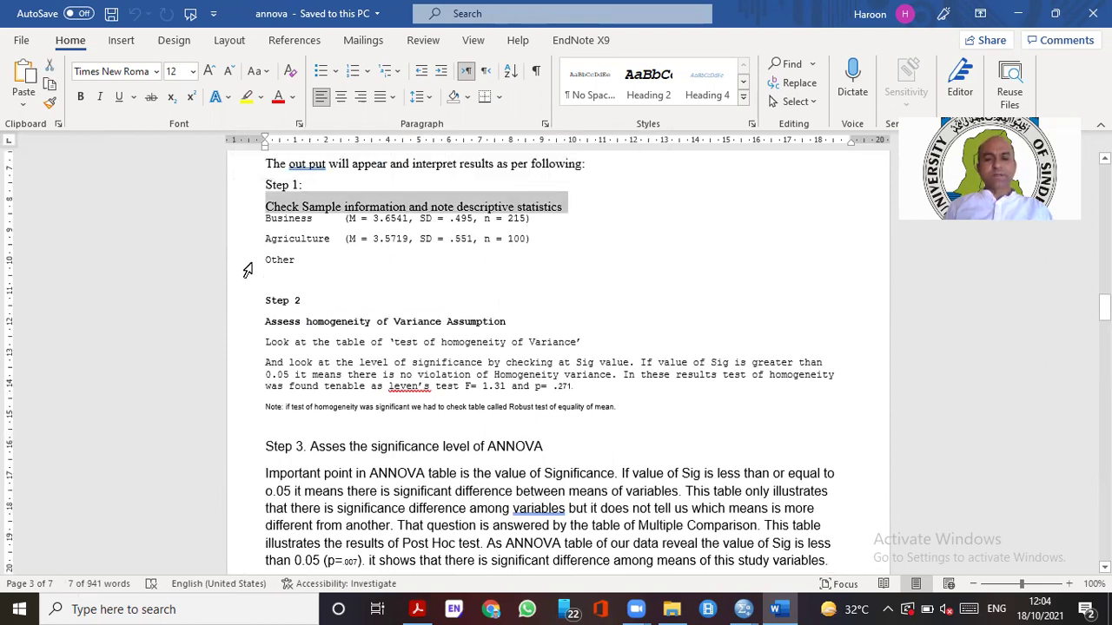
key(alt+Tab)
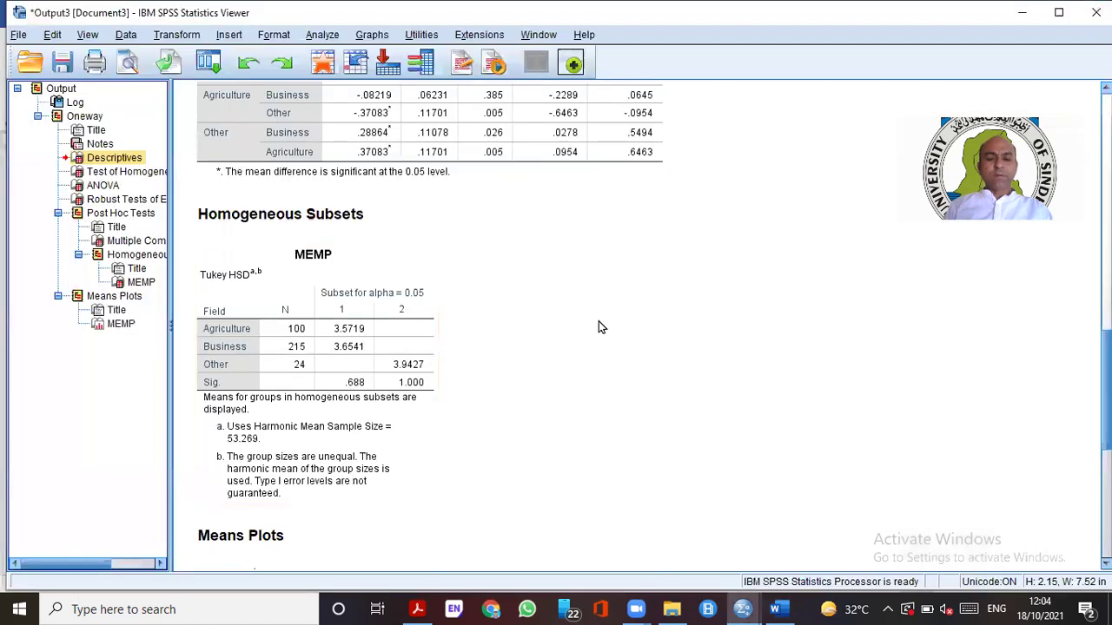
scroll(564, 328, up, 8)
scroll(493, 316, up, 8)
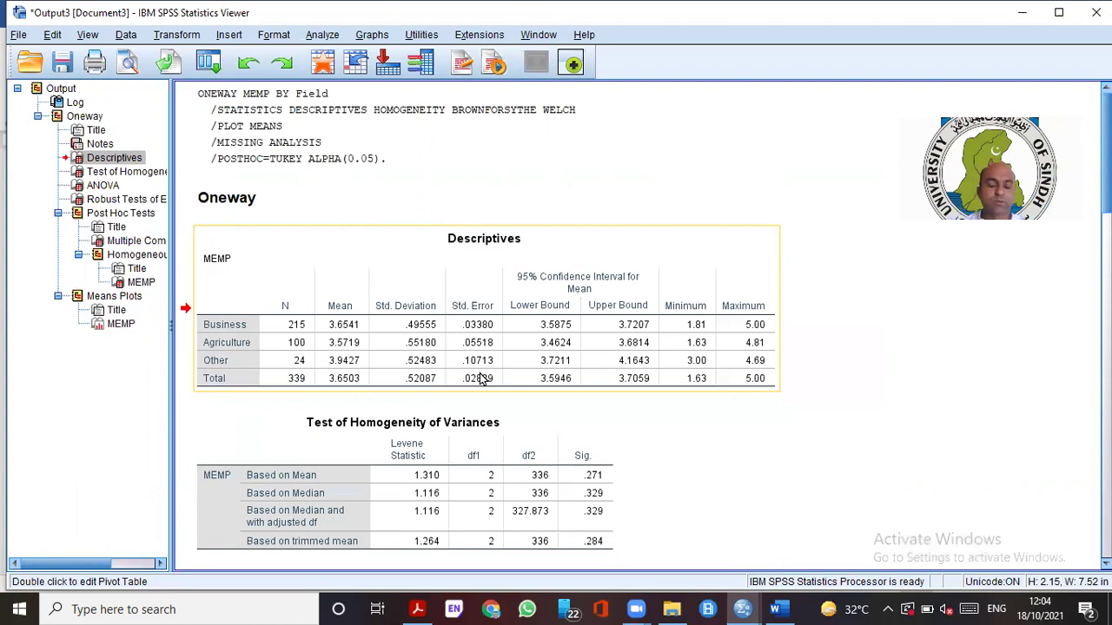
Return to the annova document in Word and review the Business, Agriculture and Other descriptive lines under Step 1
key(alt+Tab)
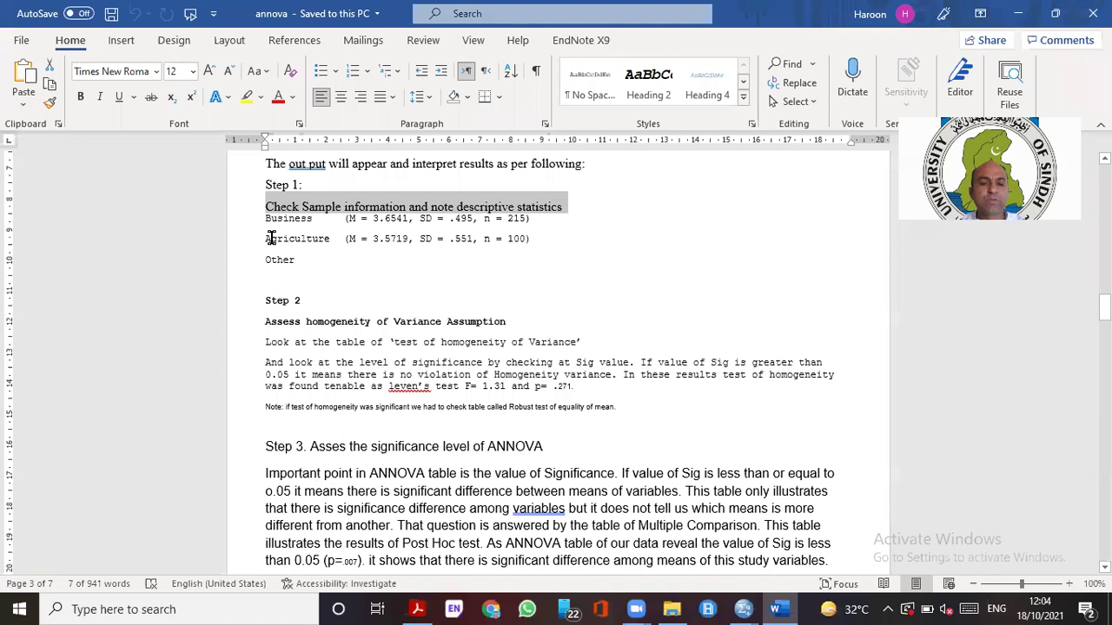
drag(324, 262, 244, 227)
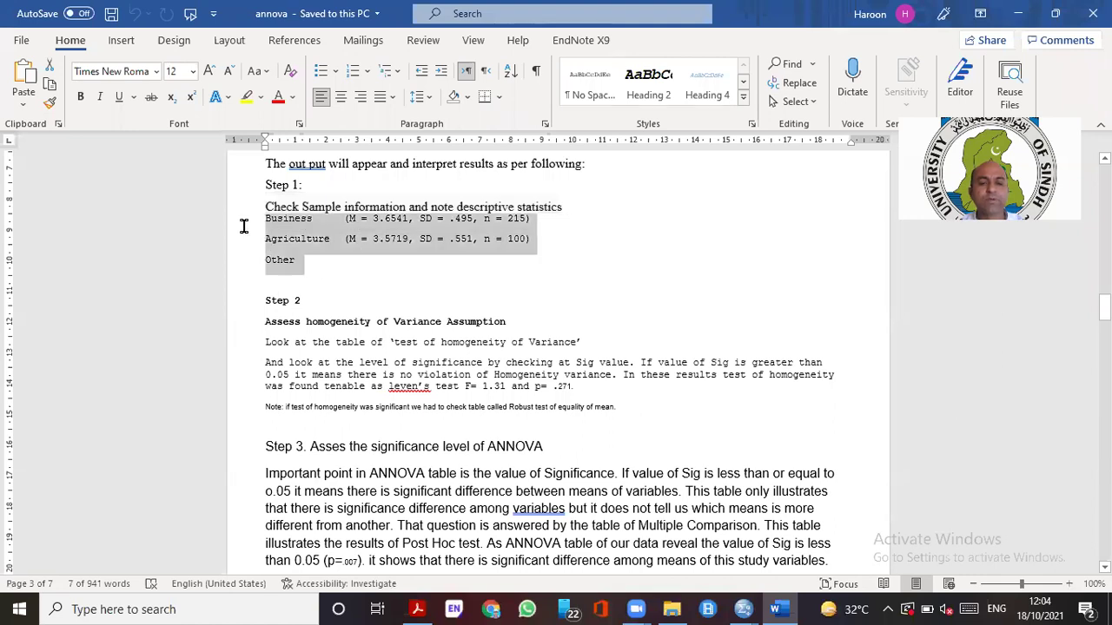
click(613, 325)
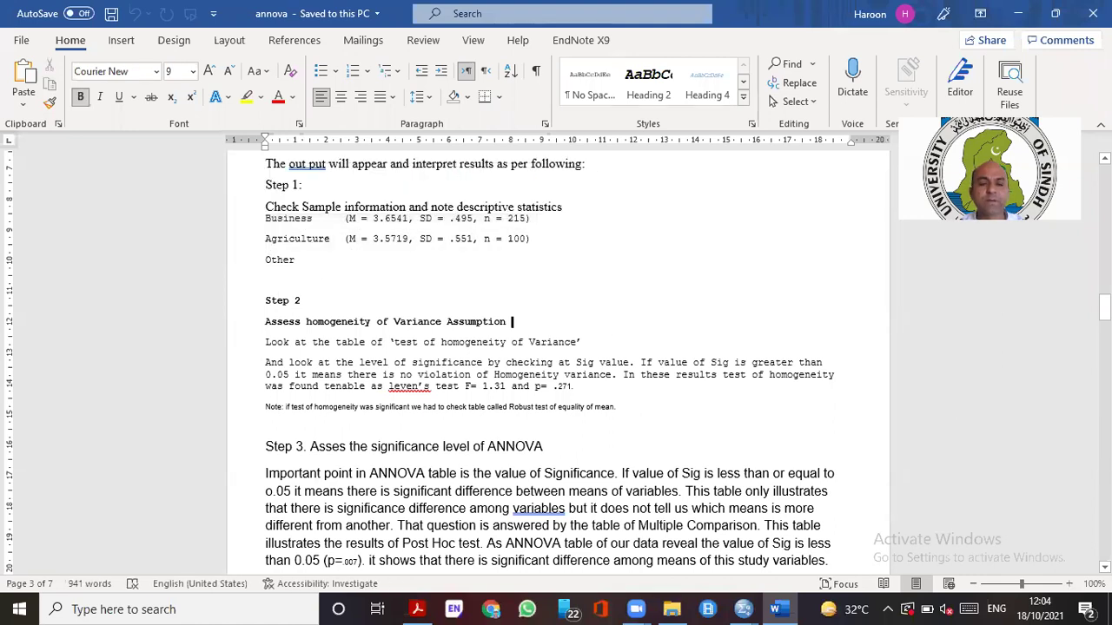
key(alt+Tab)
key(alt+Tab)
Select the Step 2 heading and its line "Assess homogeneity of Variance Assumption" and read the guidance below it
click(238, 304)
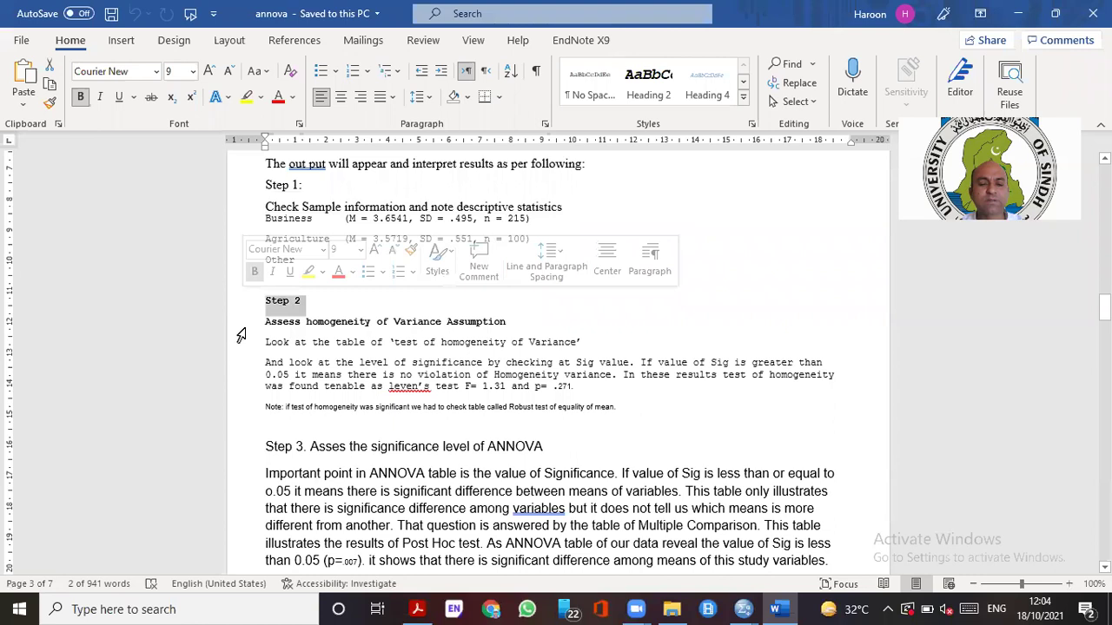
click(242, 325)
ctrl+scroll(548, 347, up, 5)
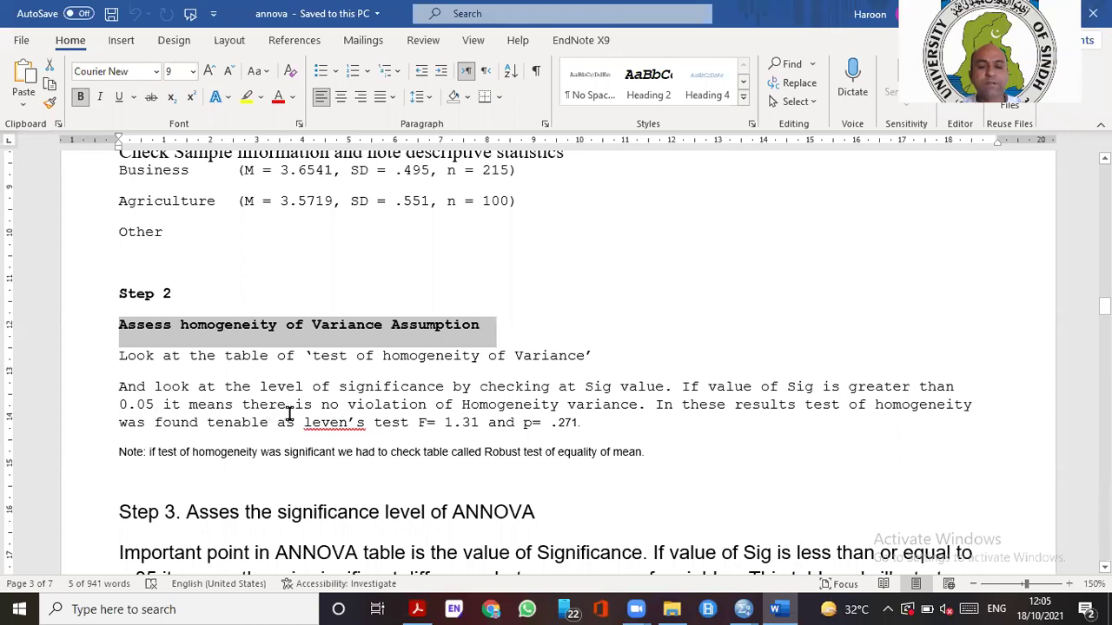
Highlight in yellow the Step 2 sentence "If value of Sig is greater than 0.05 it means there is no violation of Homogeneity variance."
drag(646, 406, 113, 405)
drag(350, 395, 684, 383)
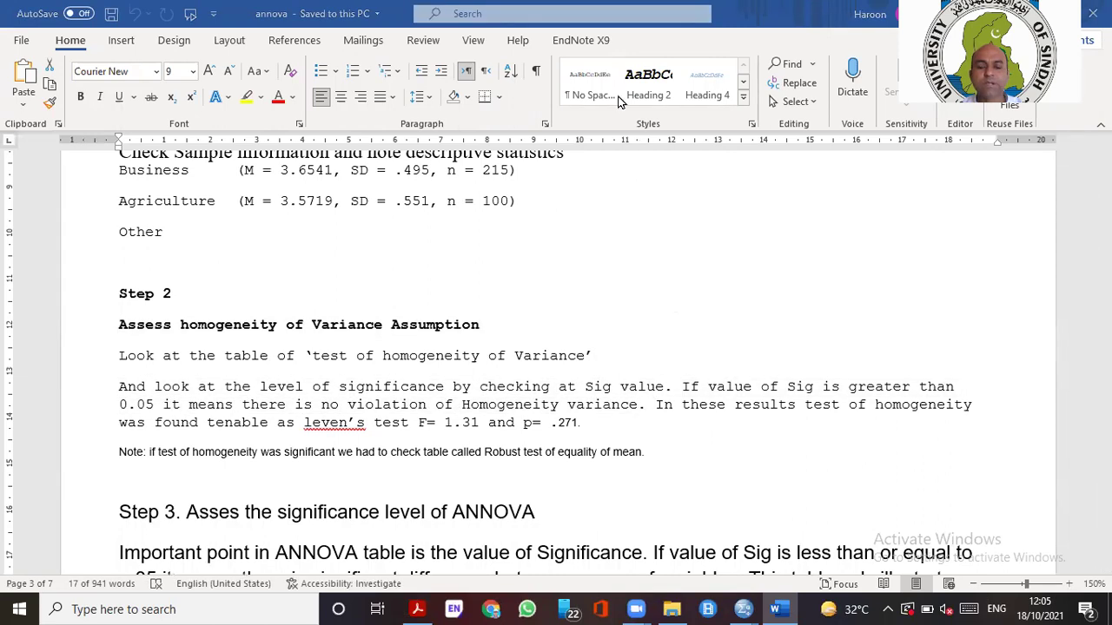
drag(684, 390, 665, 410)
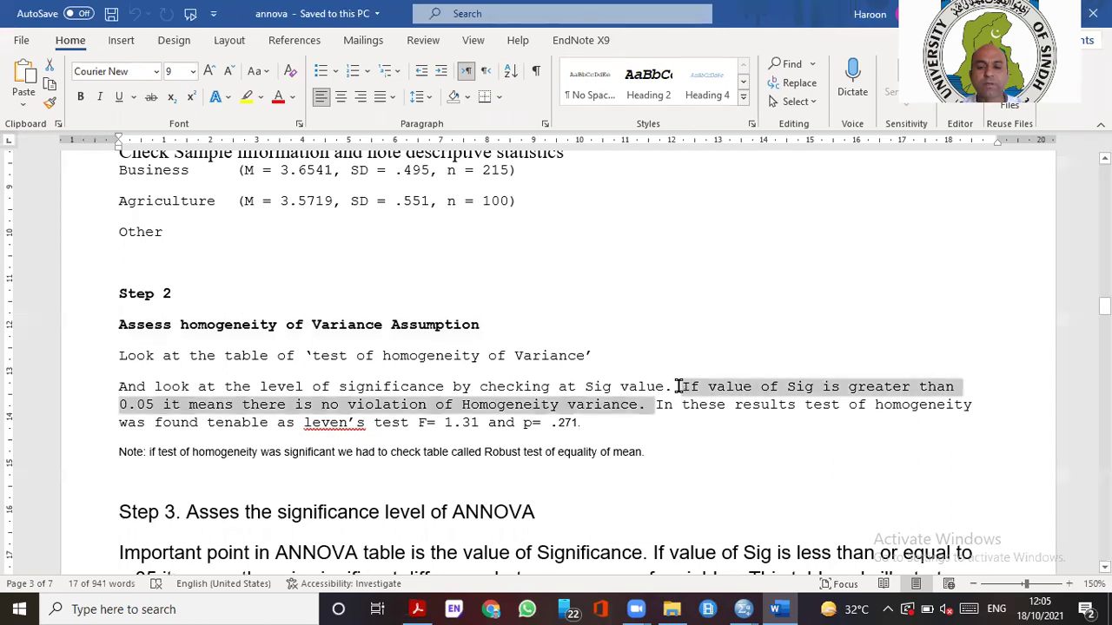
click(246, 97)
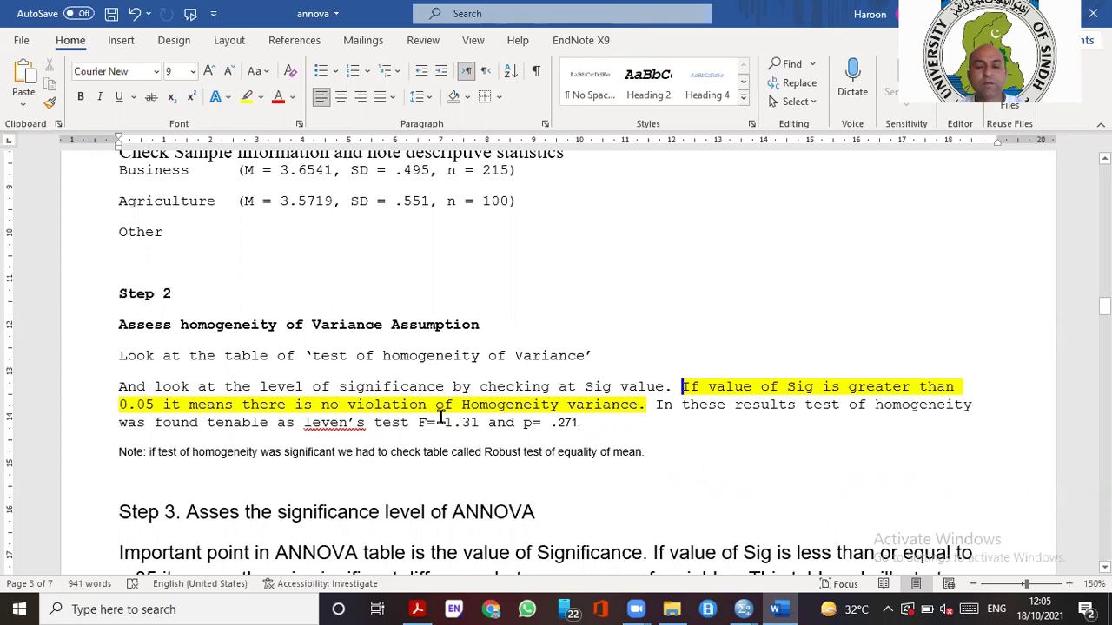
Select the Levene's test F and p values under Step 2 and compare them with the Test of Homogeneity of Variances table in SPSS
double_click(476, 421)
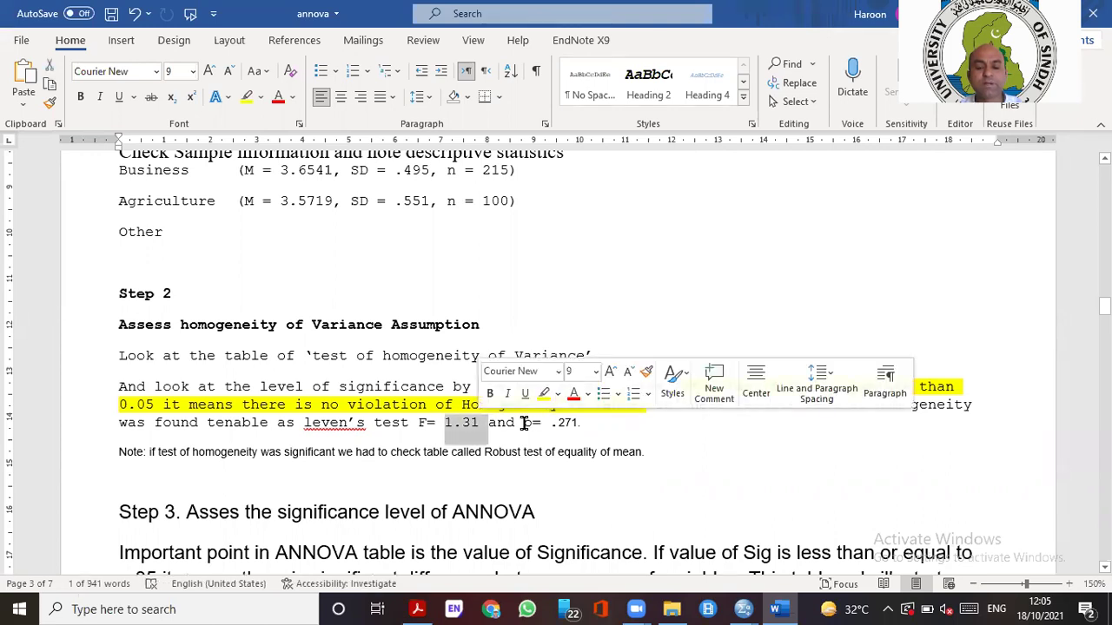
drag(524, 423, 589, 422)
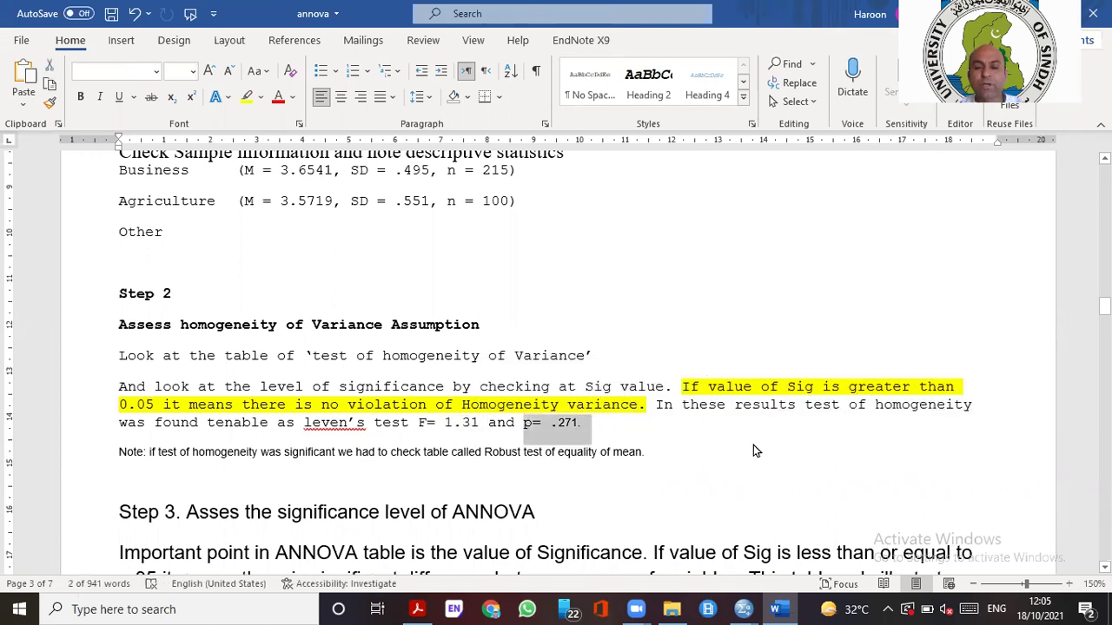
key(alt+Tab)
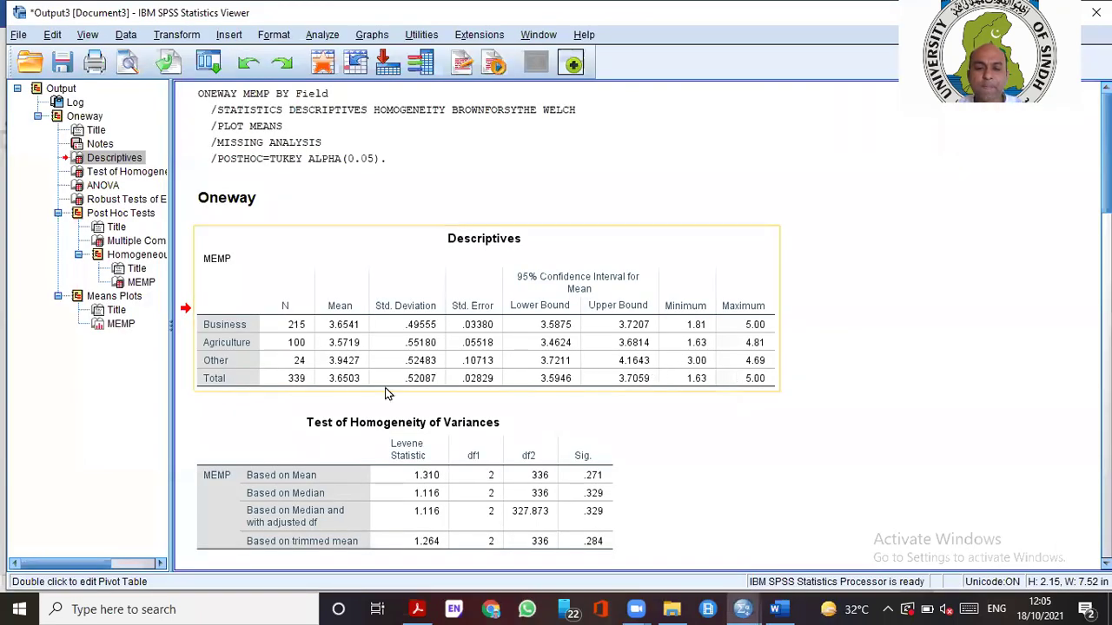
scroll(645, 403, down, 3)
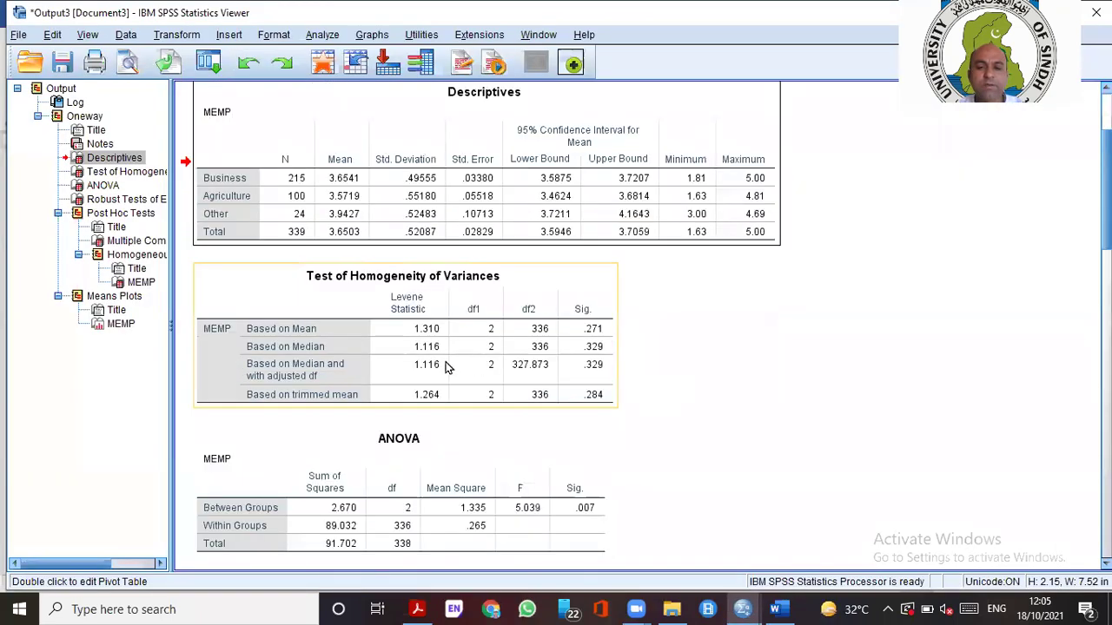
click(280, 334)
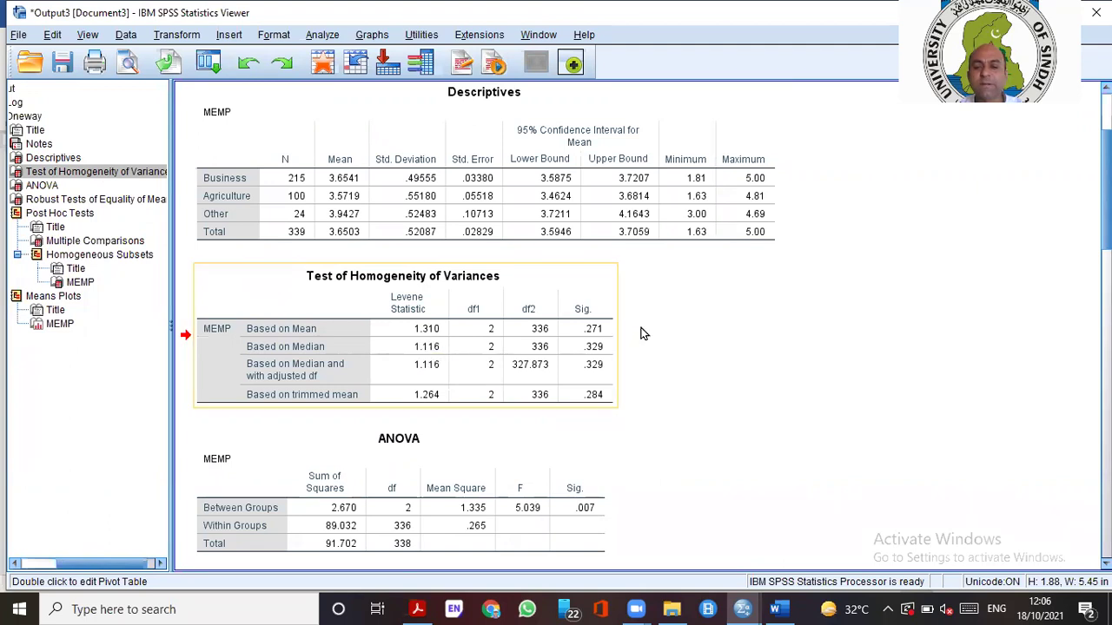
scroll(680, 339, up, 3)
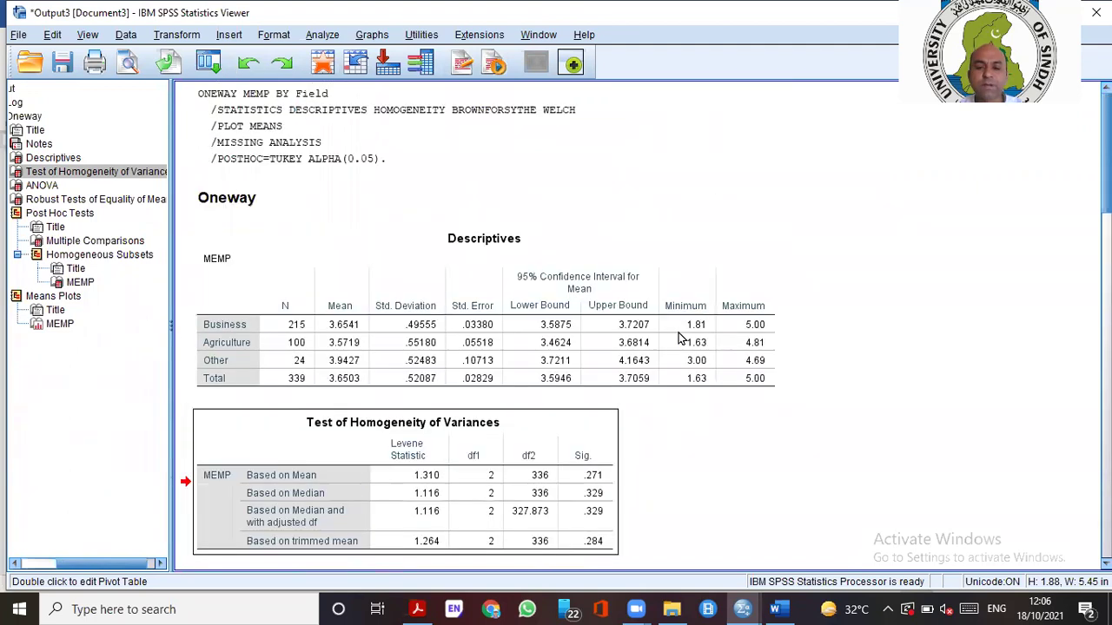
Select the Based on Mean significance cell in the homogeneity table, and review the ANOVA and robust tests tables beneath it
double_click(593, 475)
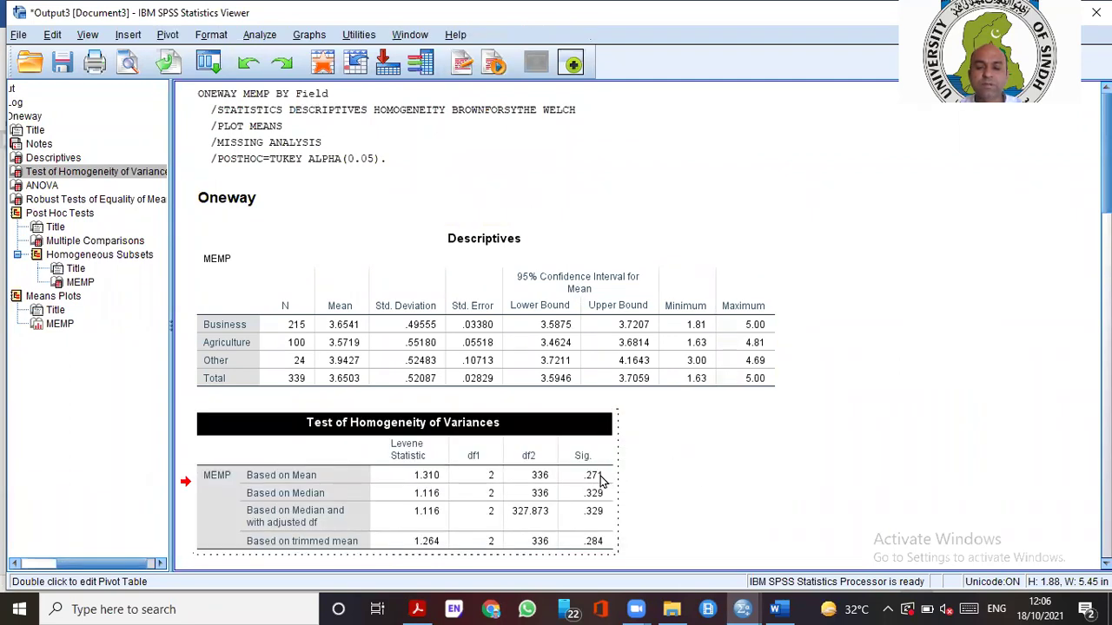
click(596, 483)
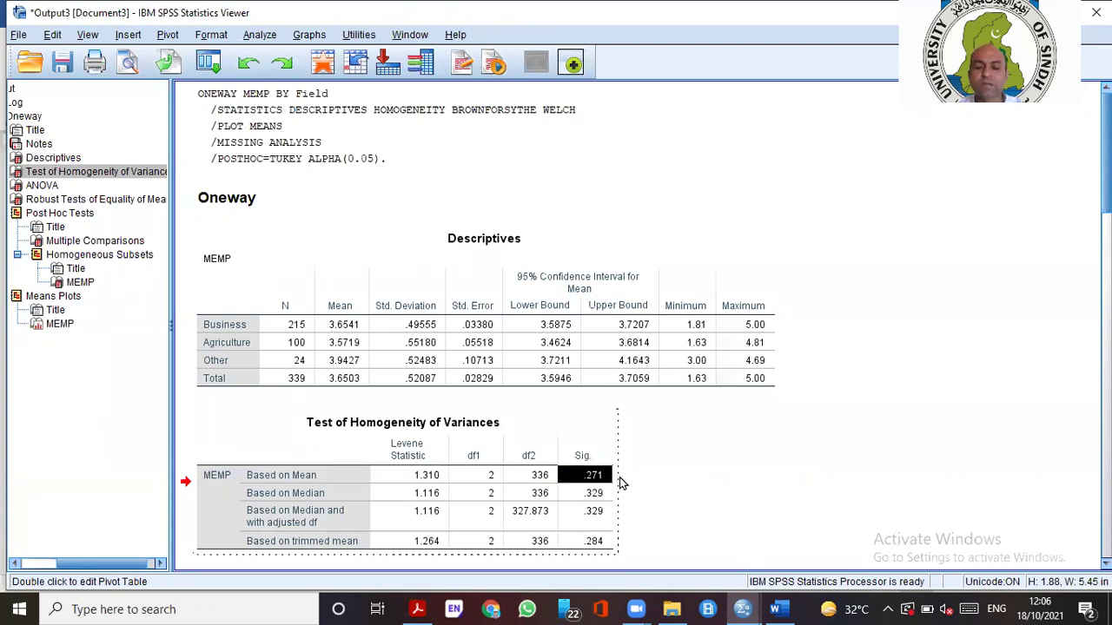
scroll(590, 470, down, 5)
scroll(591, 470, up, 3)
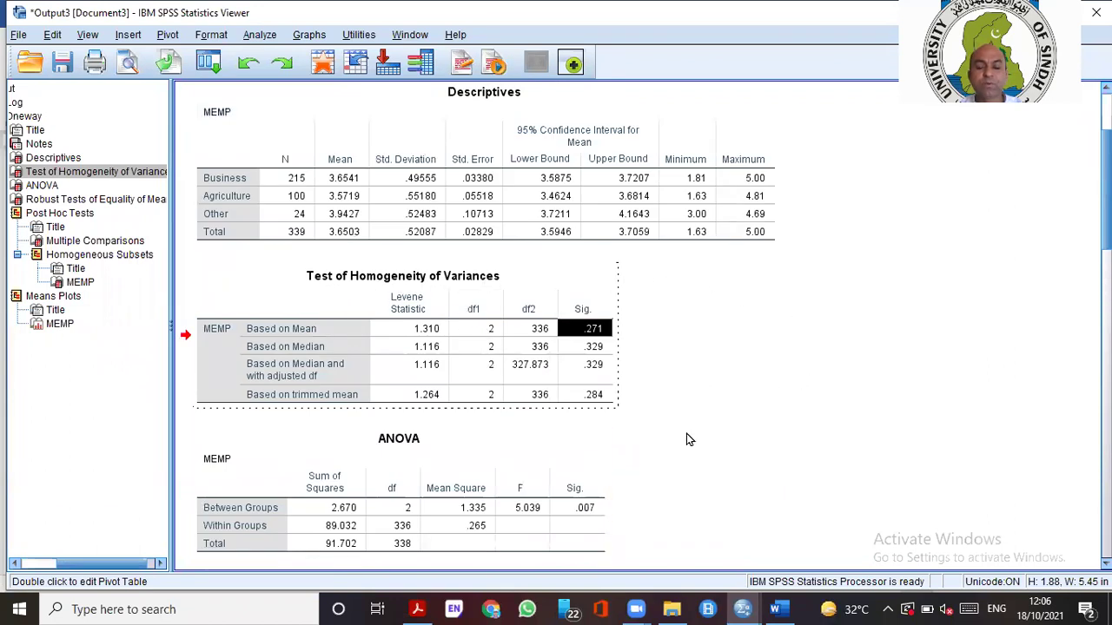
scroll(684, 439, down, 3)
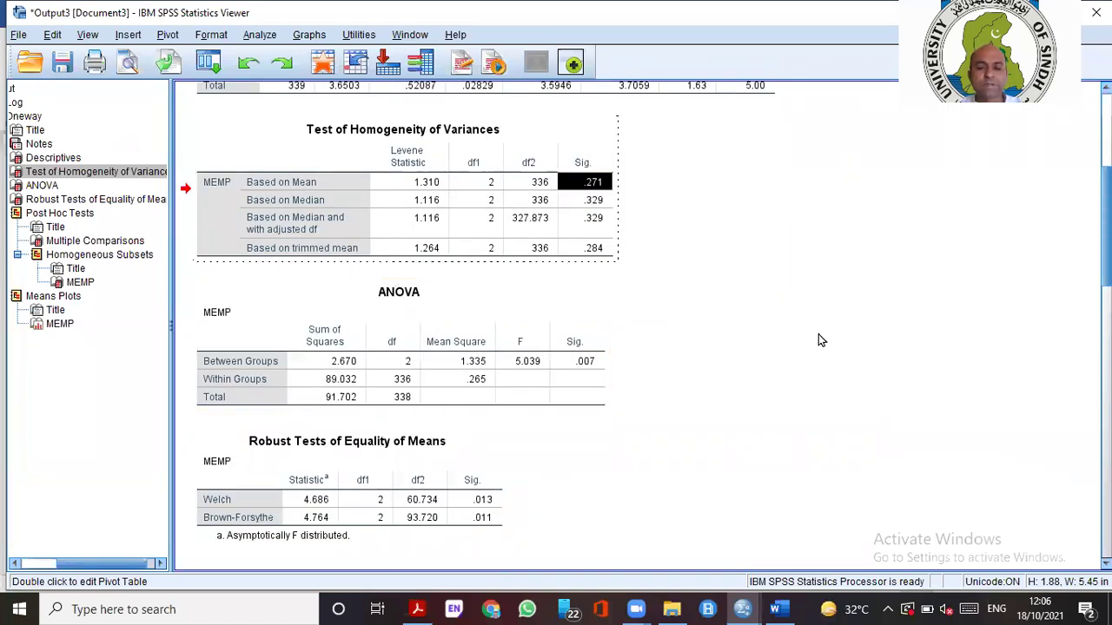
scroll(725, 352, down, 3)
Switch to the annova document in Word, select the Step 3 heading on the ANNOVA significance level, and review its guidance
key(alt+Tab)
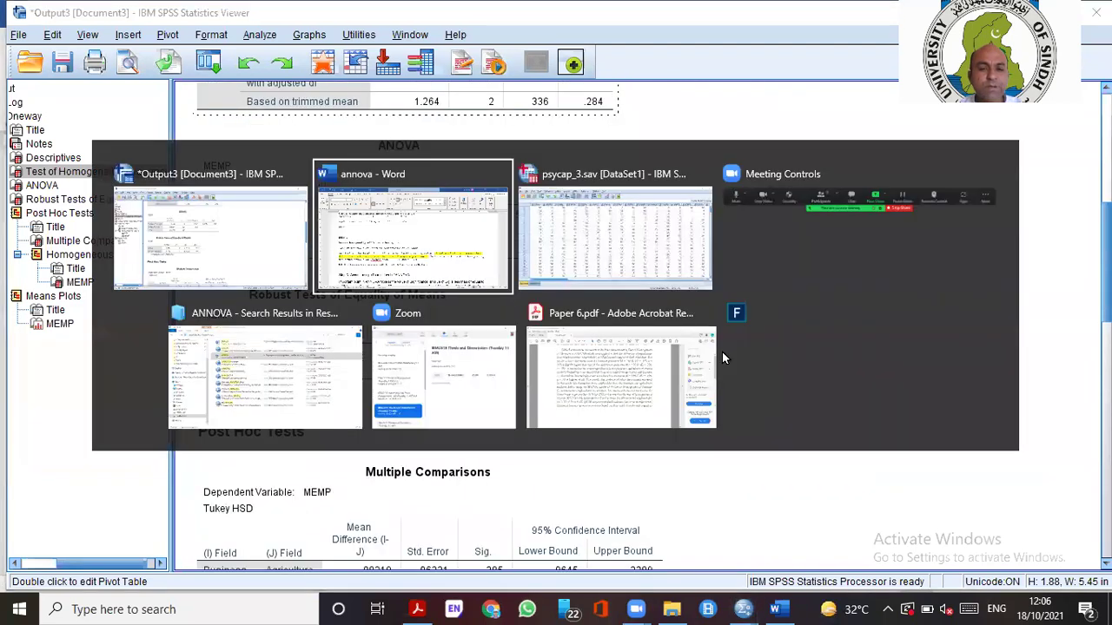
scroll(226, 392, down, 5)
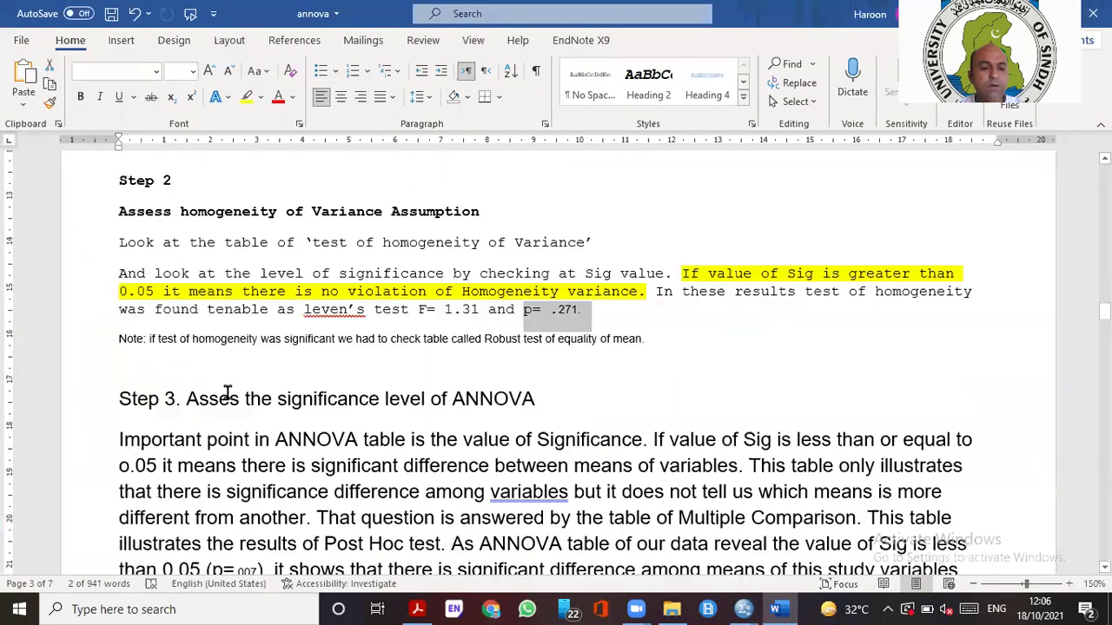
drag(189, 218, 537, 219)
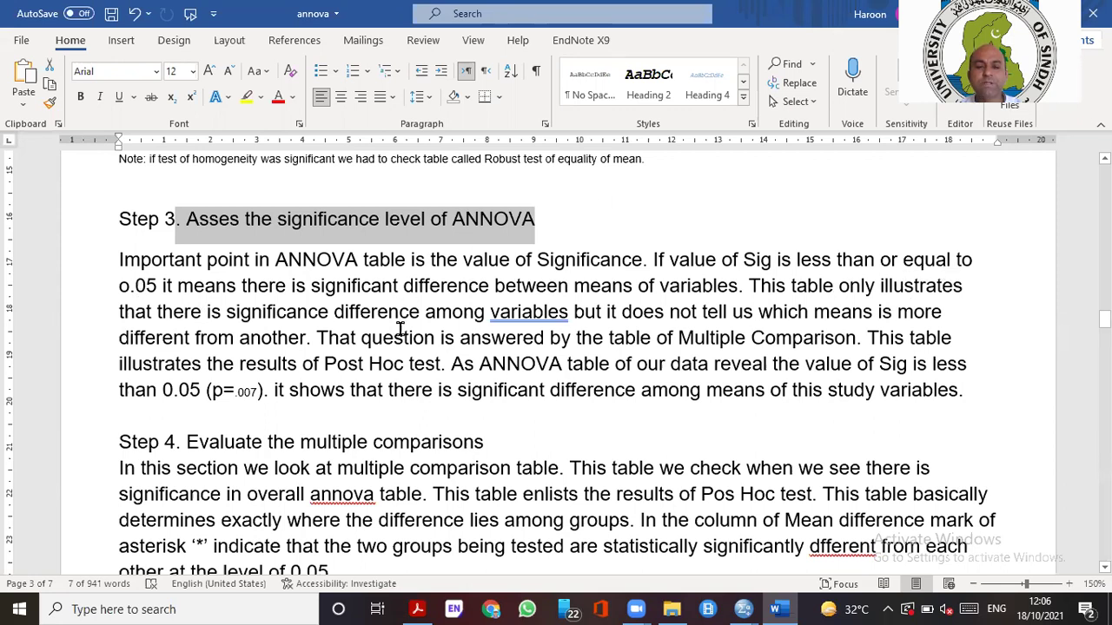
scroll(401, 328, up, 5)
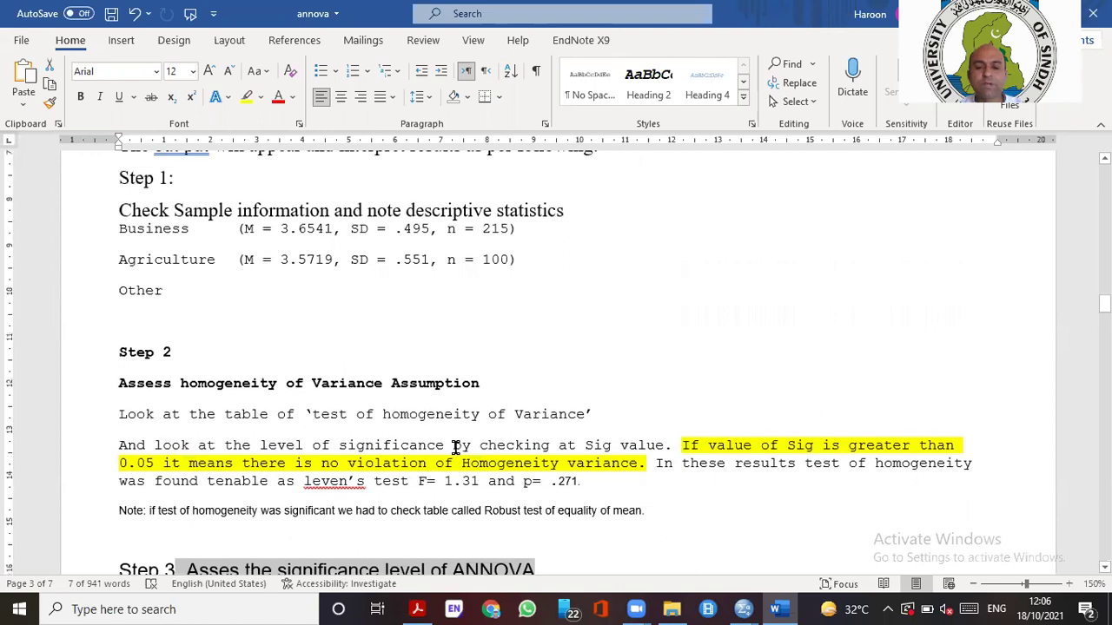
Highlight in yellow the Step 3 phrase "significant difference between means of variables"
scroll(451, 444, down, 5)
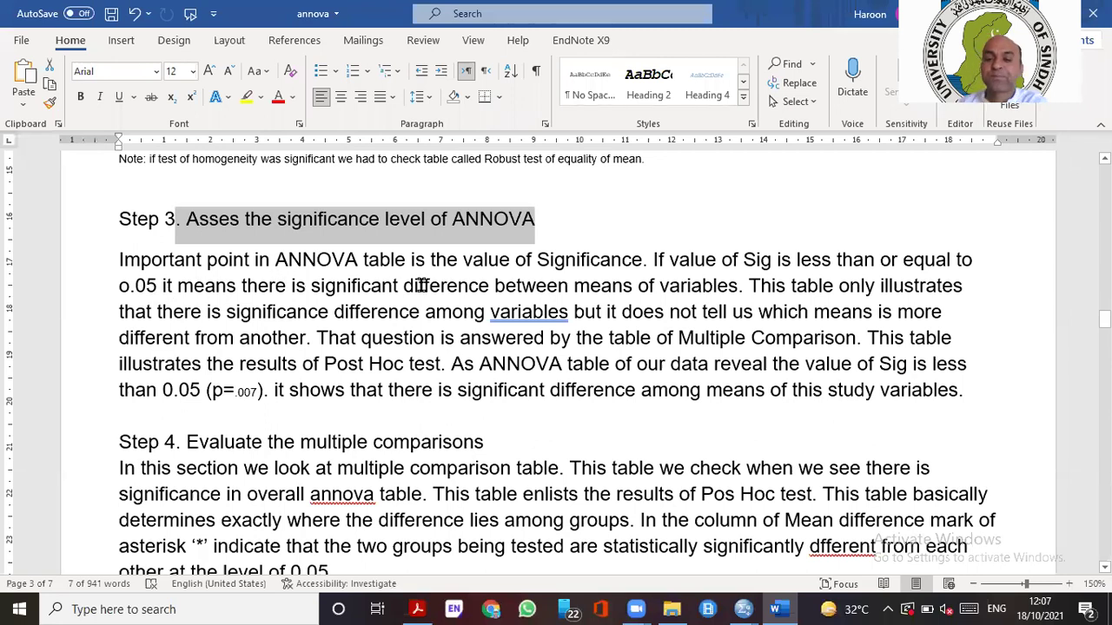
drag(748, 289, 657, 264)
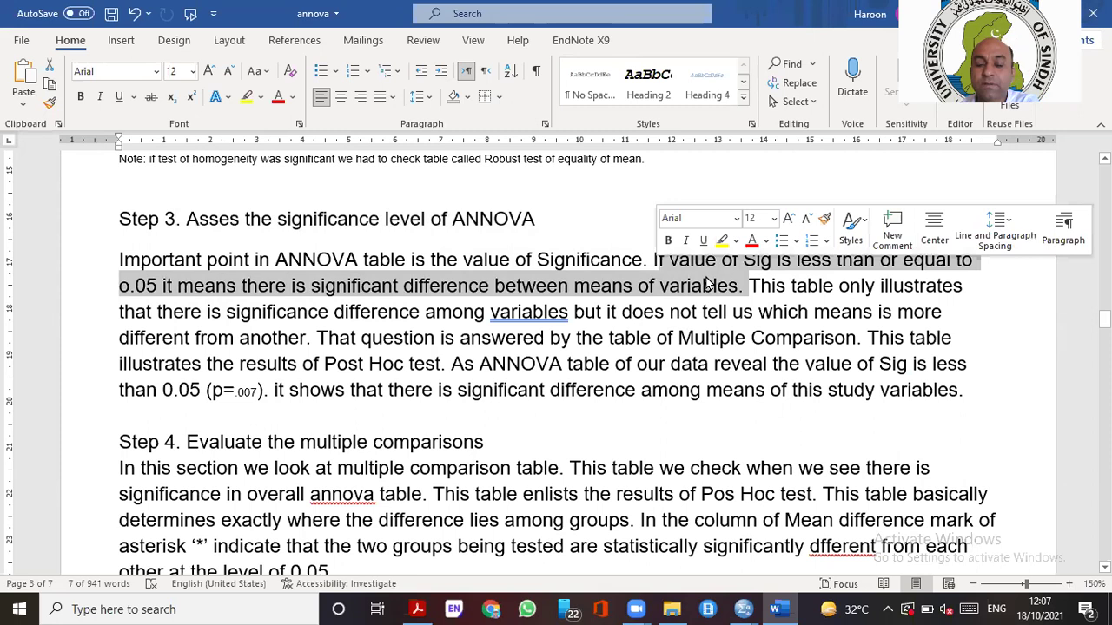
click(746, 288)
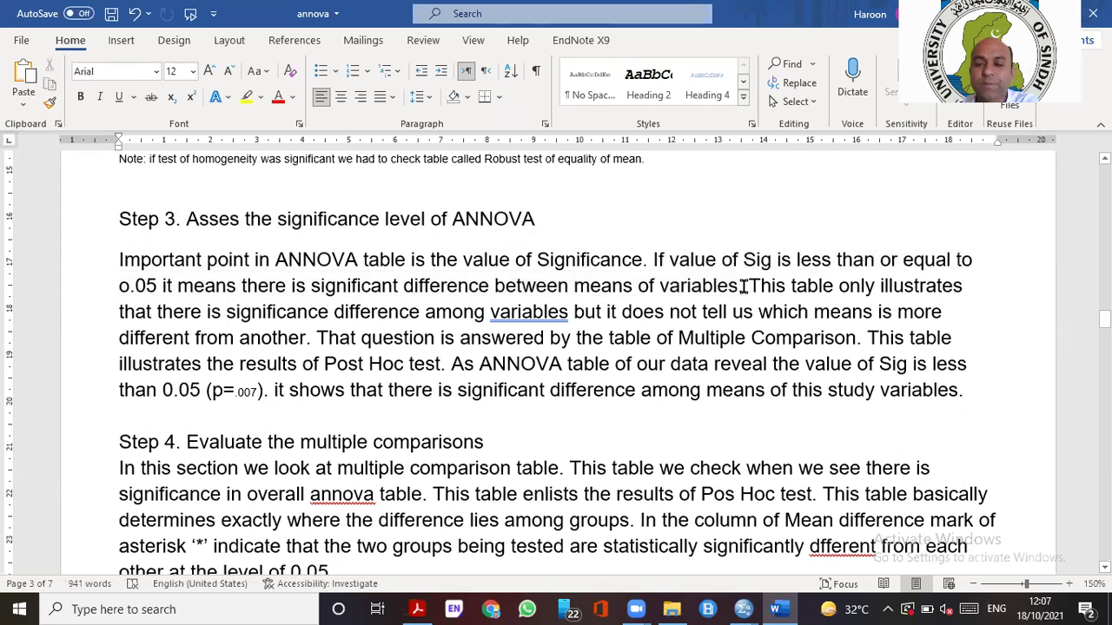
drag(745, 285, 660, 265)
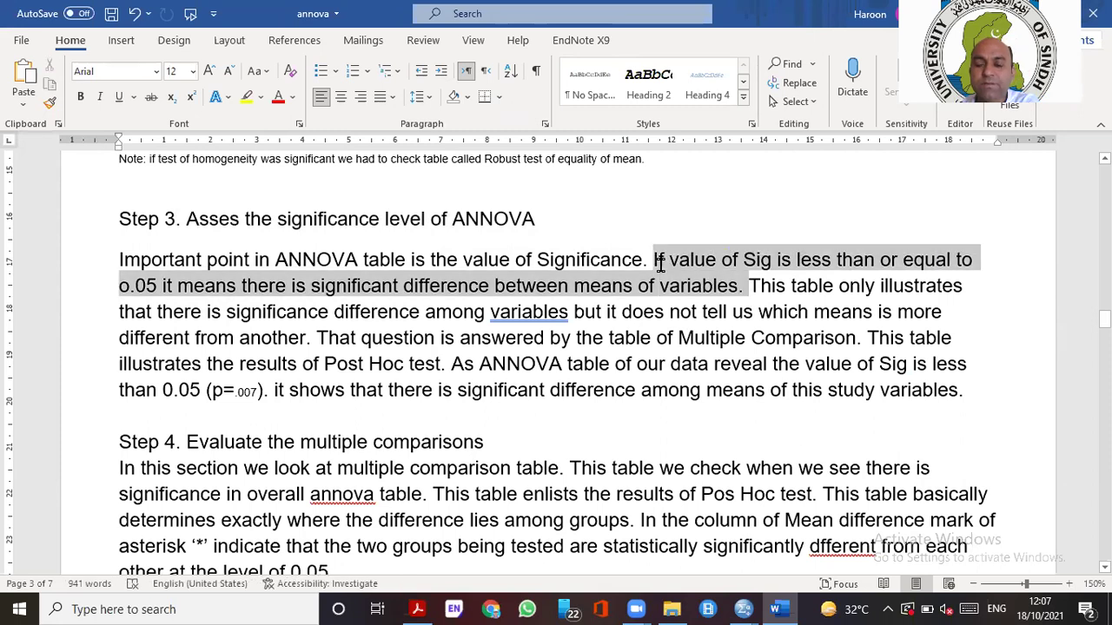
drag(661, 265, 660, 264)
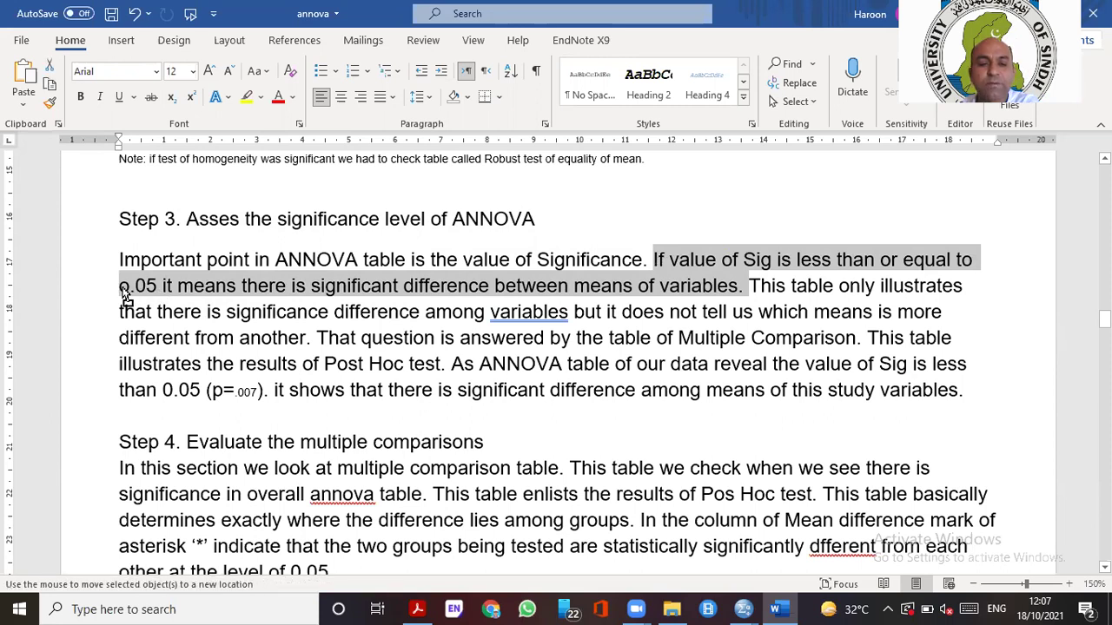
click(122, 291)
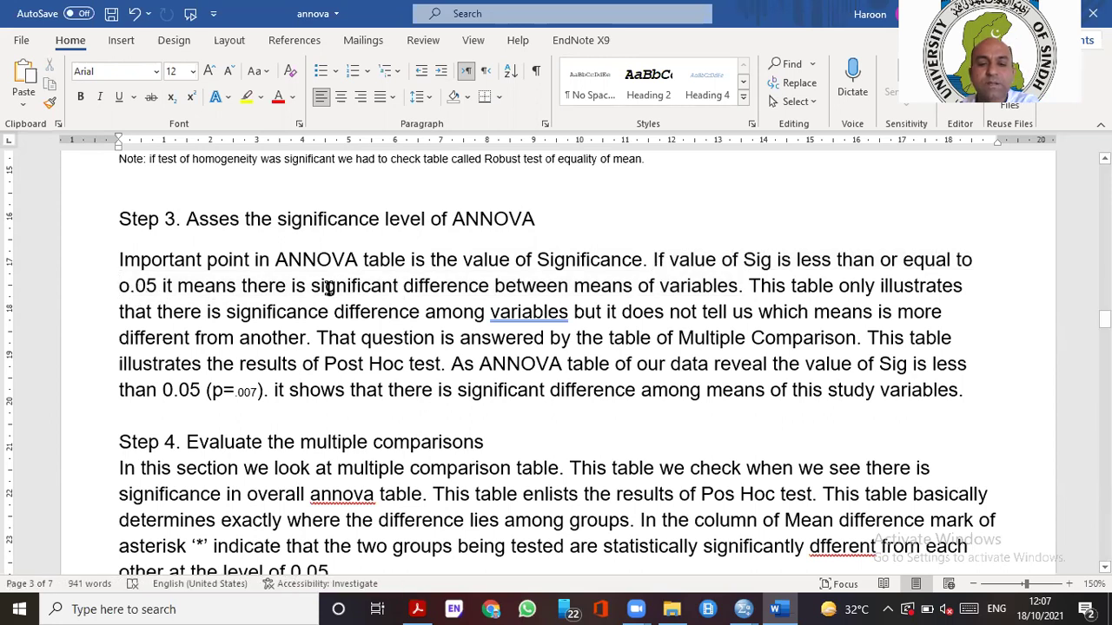
drag(319, 288, 716, 284)
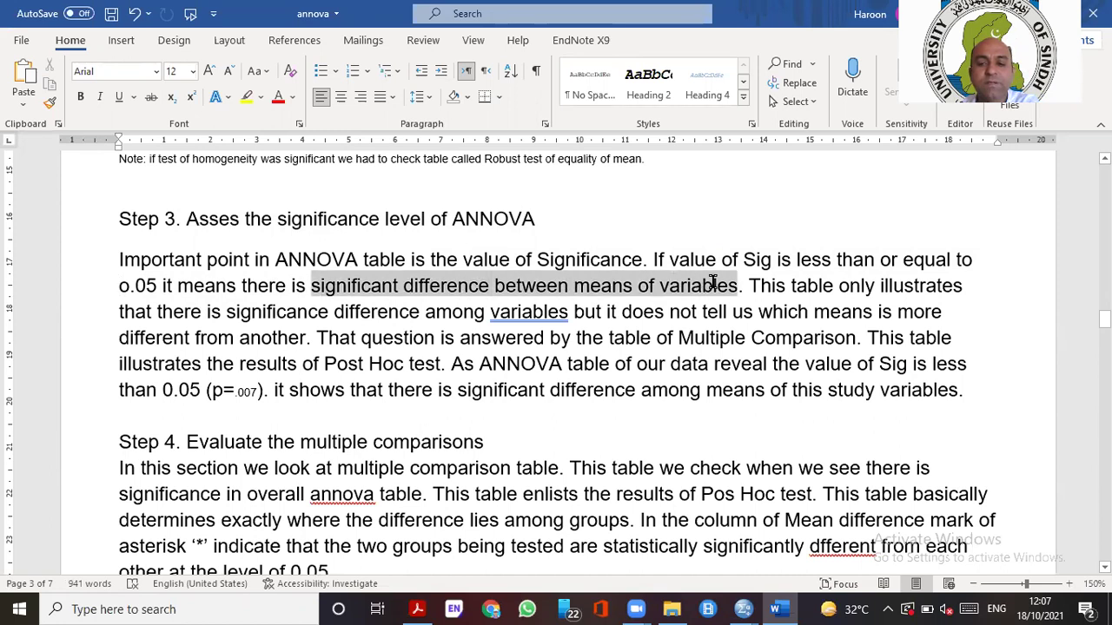
click(246, 97)
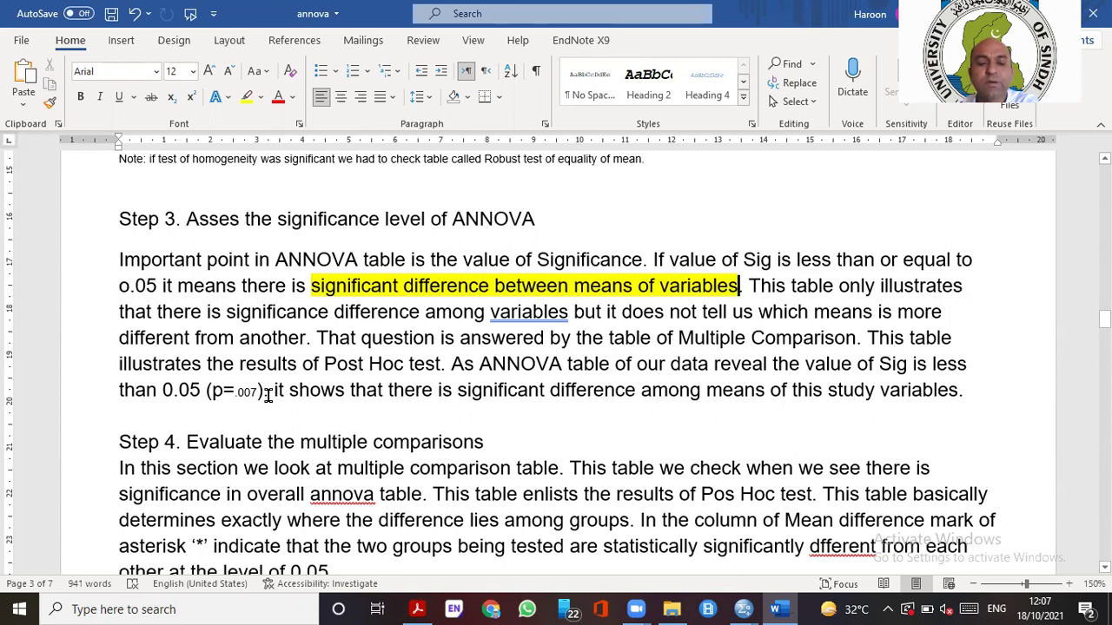
Select the Step 3 text on the Multiple Comparison table, switch to the SPSS output and select the ANOVA table to check its significance
drag(318, 335, 608, 339)
click(927, 365)
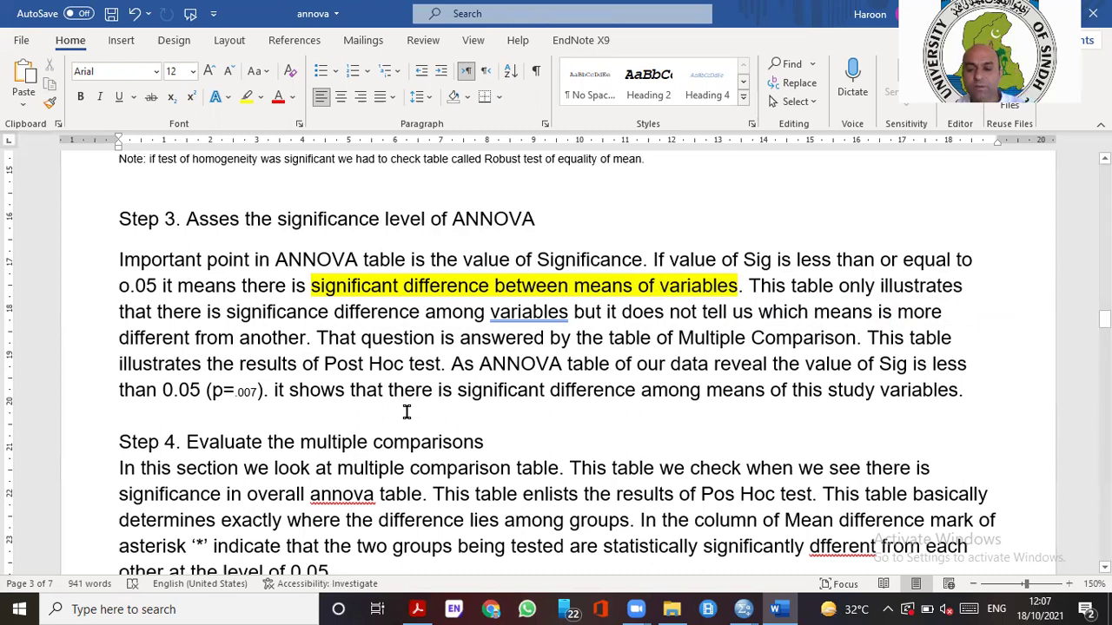
key(alt+Tab)
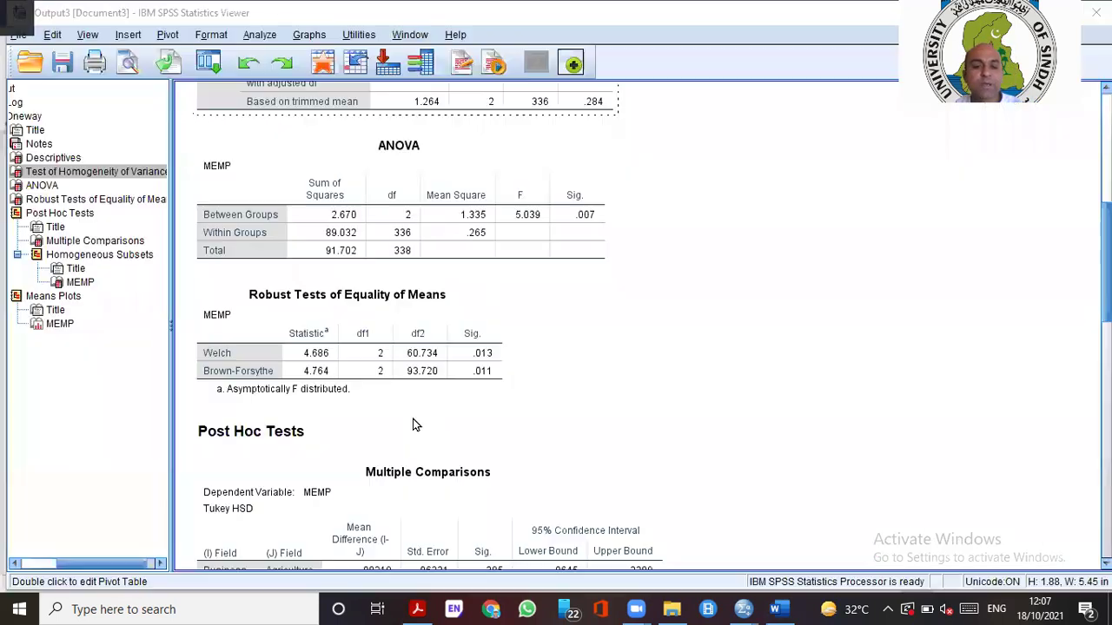
scroll(530, 327, down, 5)
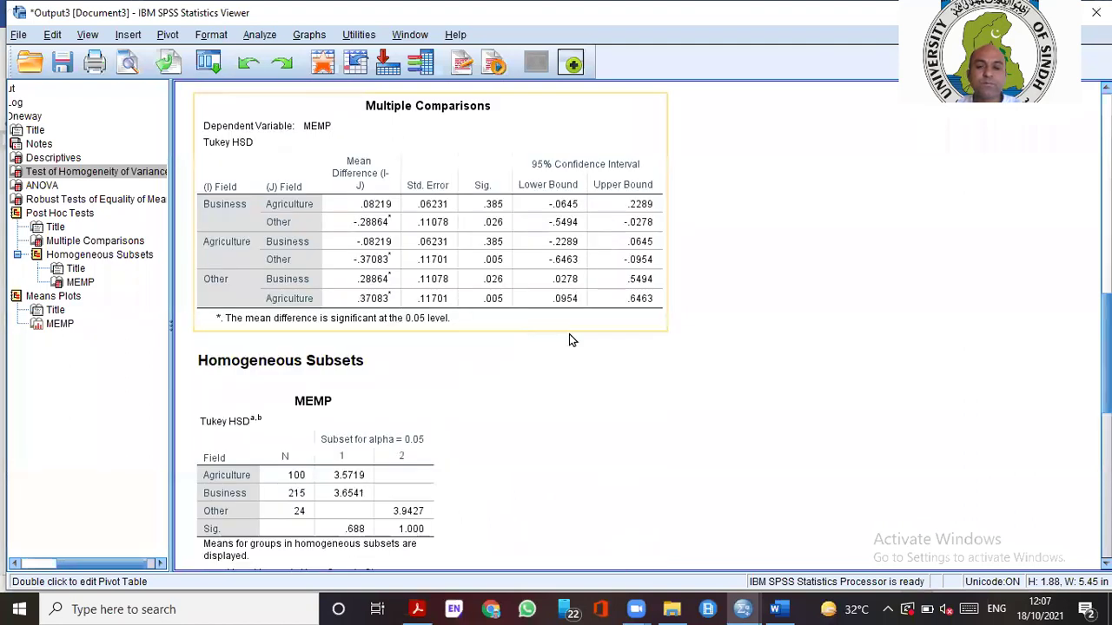
scroll(629, 322, up, 5)
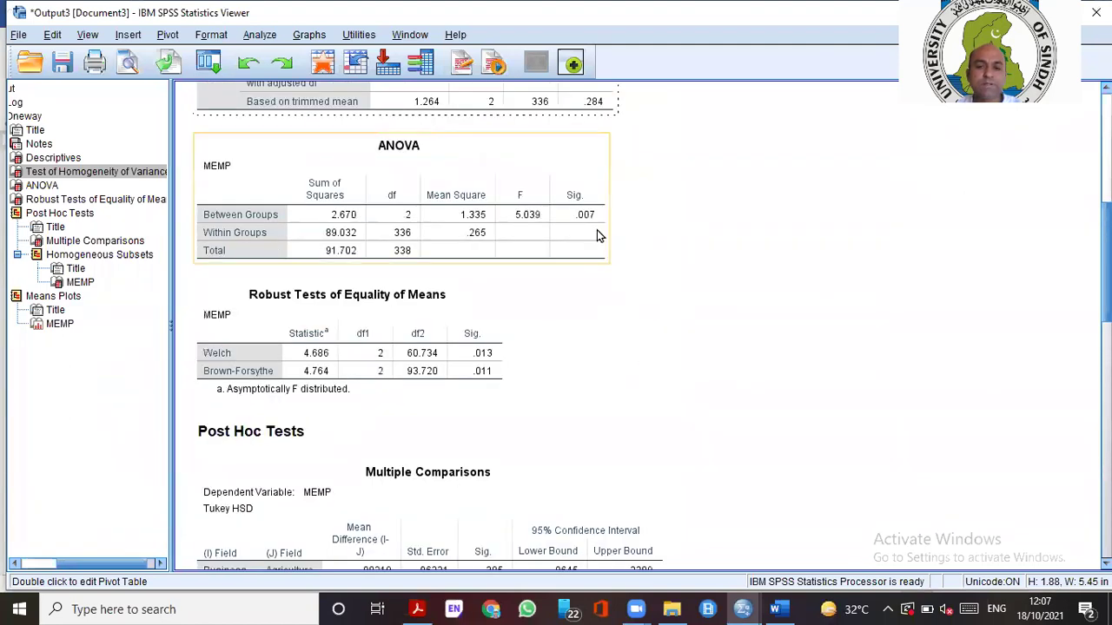
scroll(597, 234, up, 1)
click(597, 236)
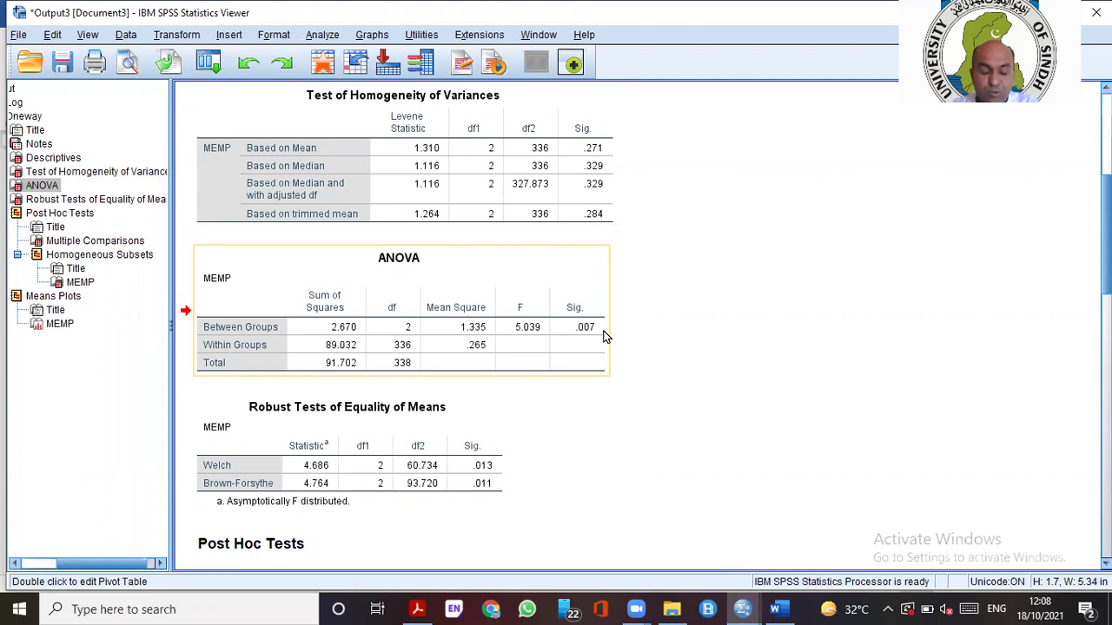
Switch to the annova document in Word and select the Step 3 heading and the text stating the ANNOVA p value
key(alt+Tab)
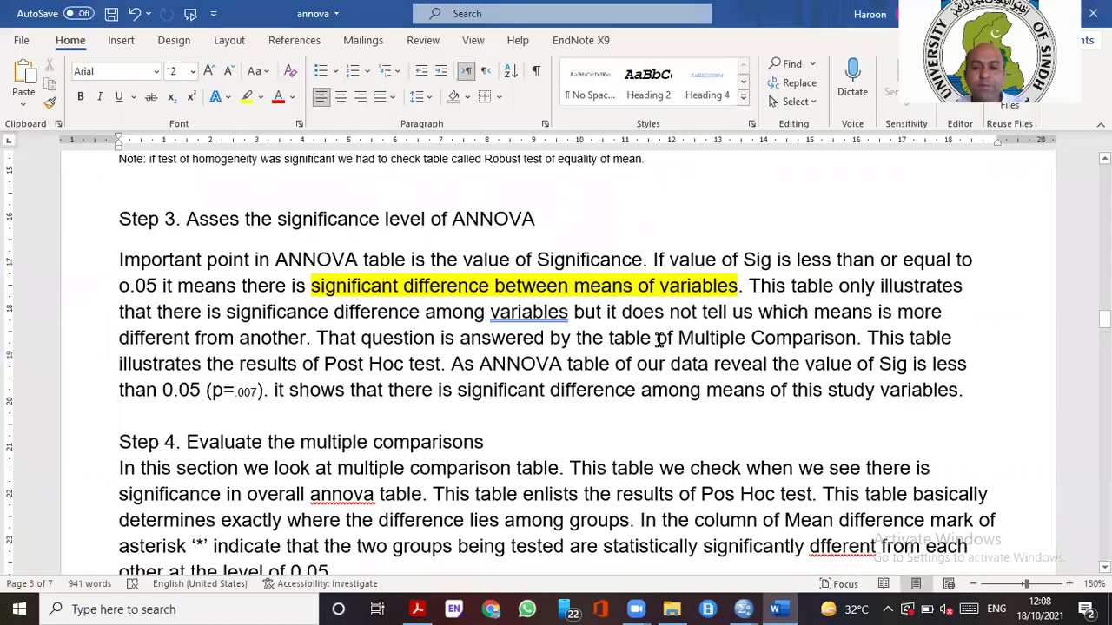
click(99, 235)
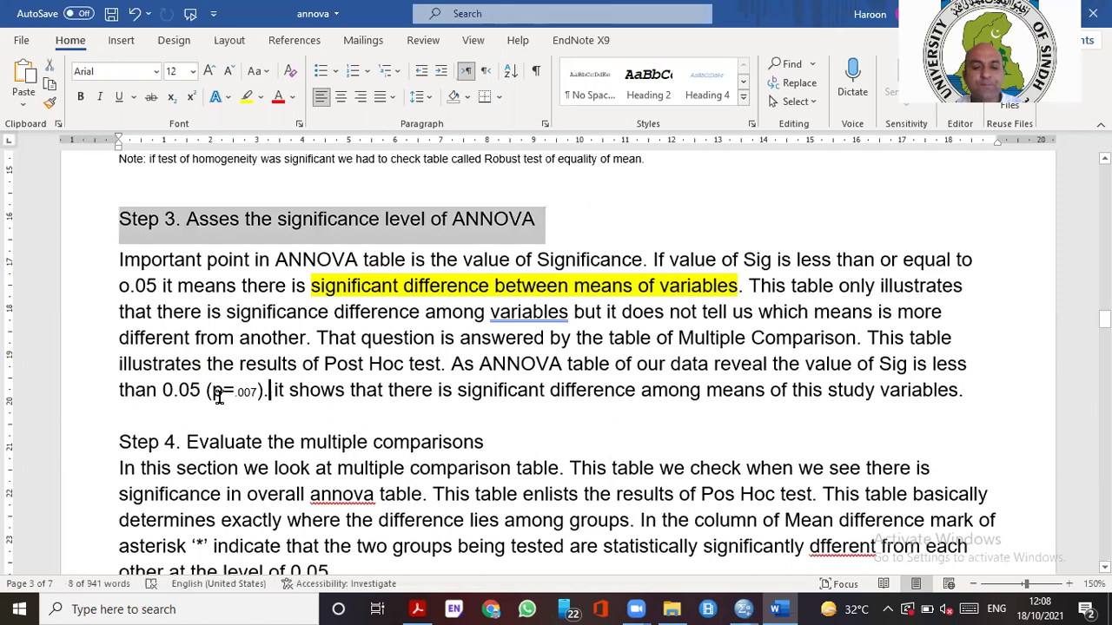
drag(272, 390, 118, 391)
click(625, 382)
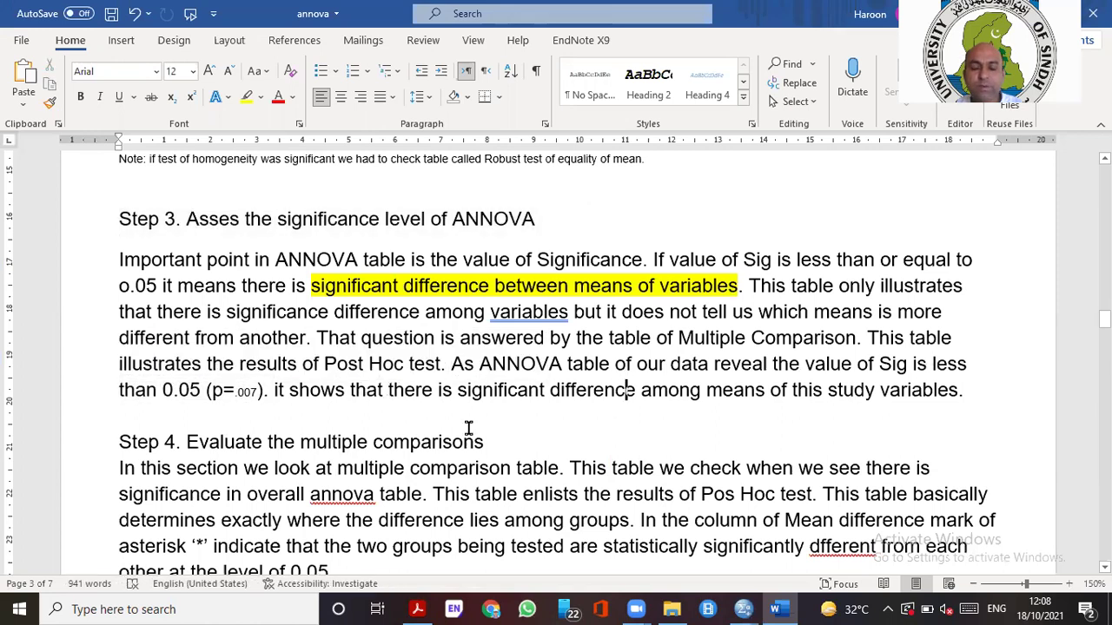
Select the heading "Step 4. Evaluate the multiple comparisons" in the annova document
scroll(243, 412, down, 3)
click(234, 217)
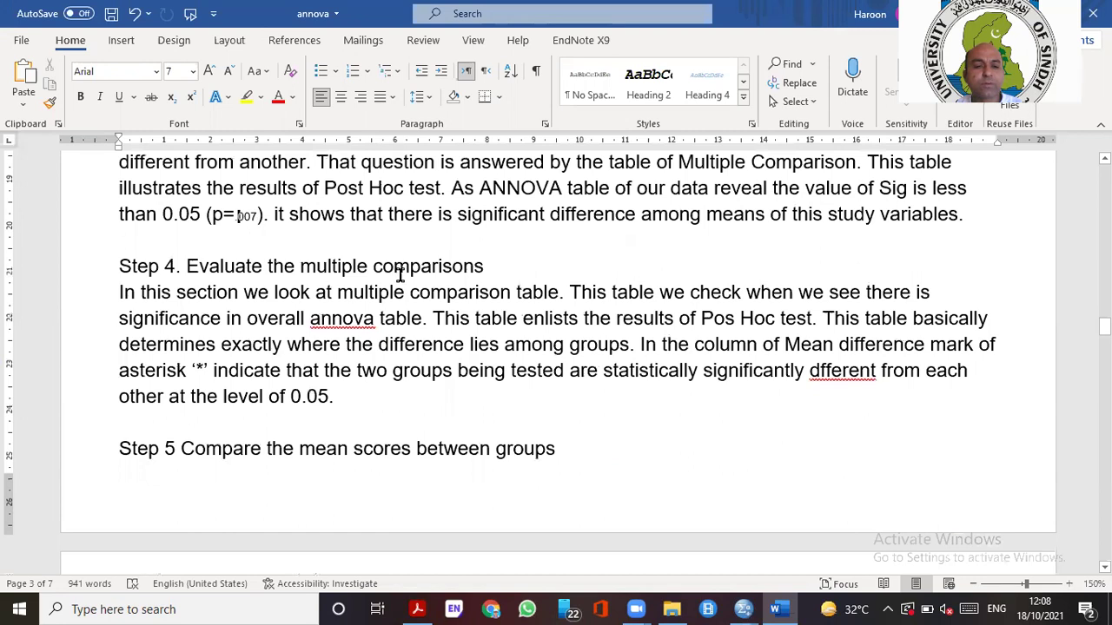
click(90, 272)
Switch to the SPSS output, select the Multiple Comparisons table under Post Hoc Tests, and examine its mean differences and significance values
key(alt+Tab)
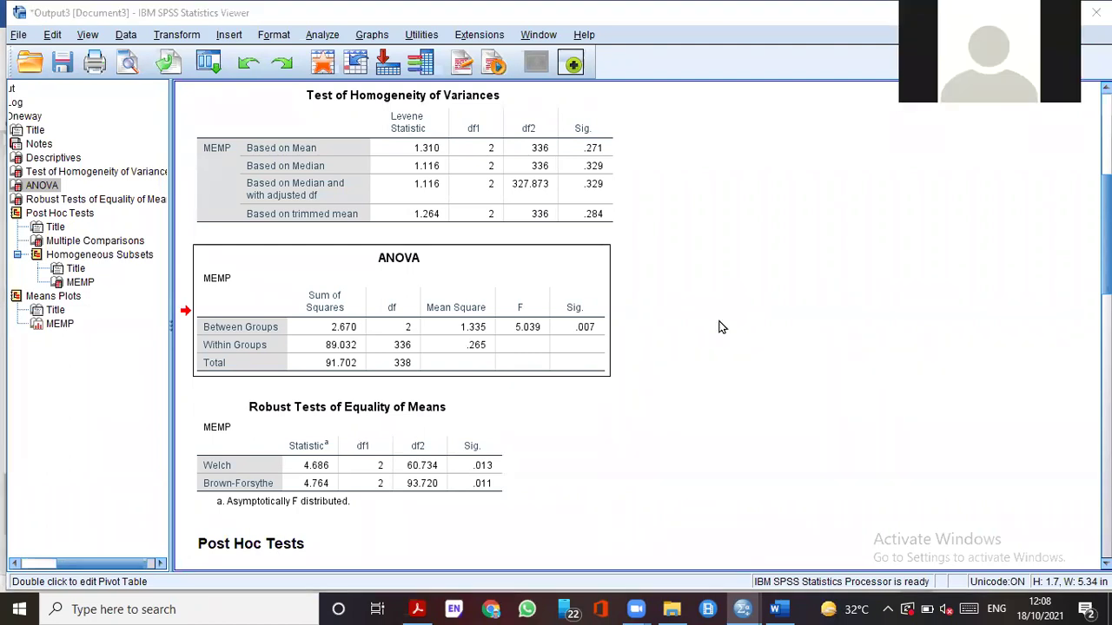
scroll(776, 338, down, 5)
scroll(777, 342, up, 1)
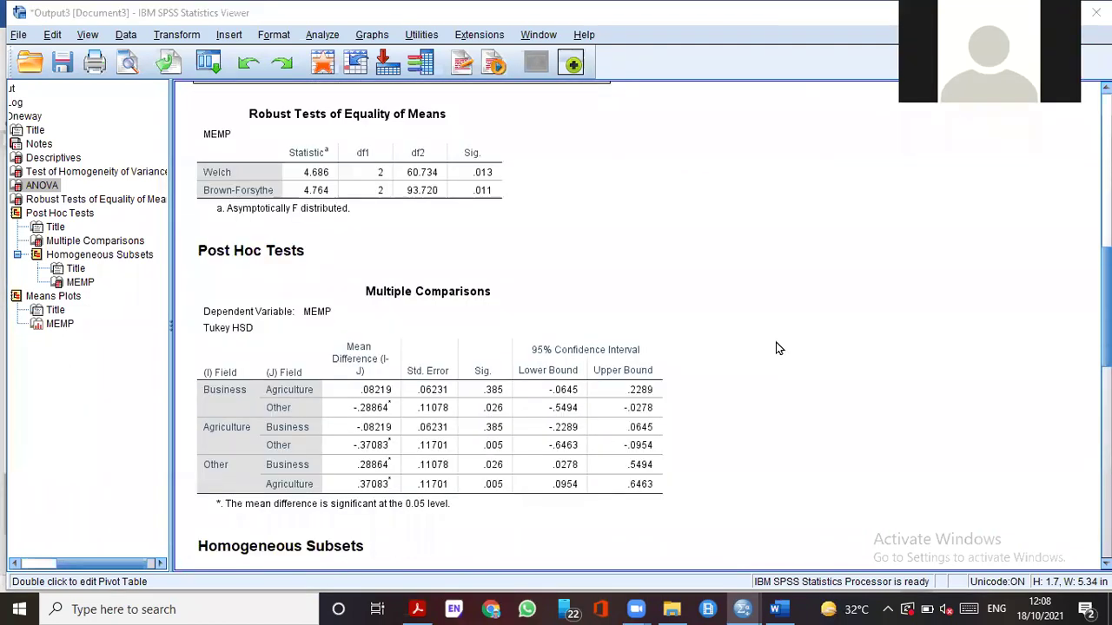
scroll(608, 356, up, 3)
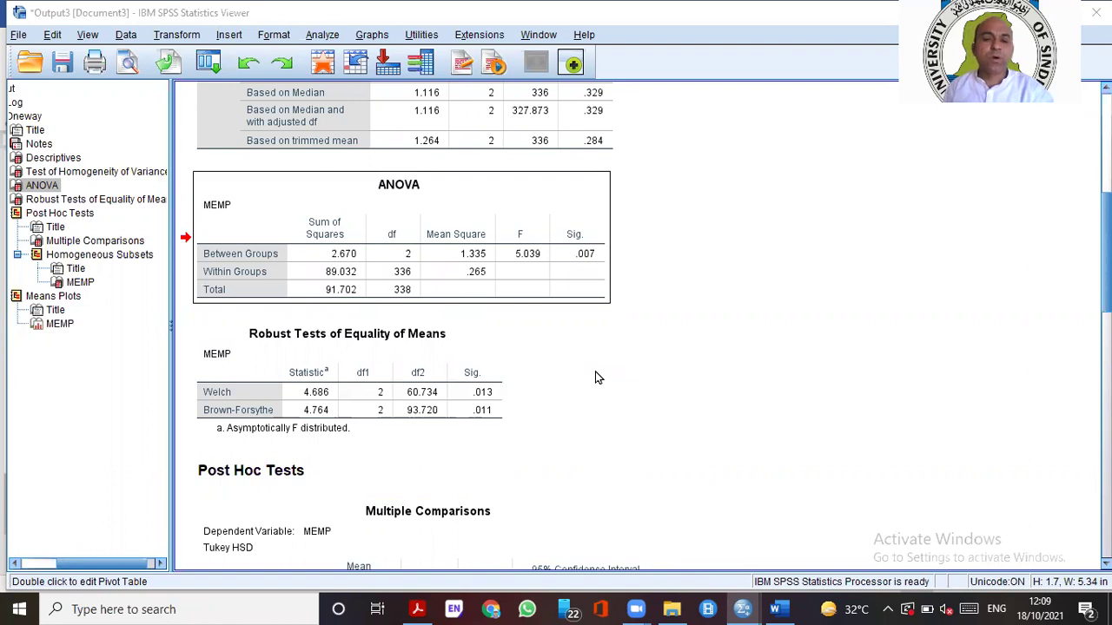
scroll(610, 365, down, 5)
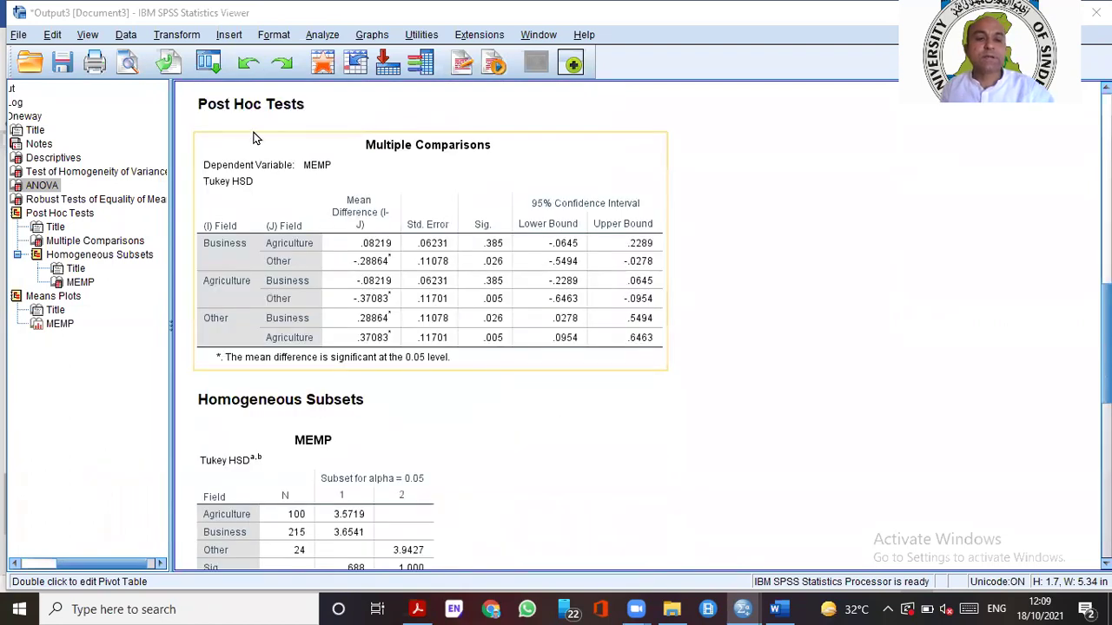
click(354, 147)
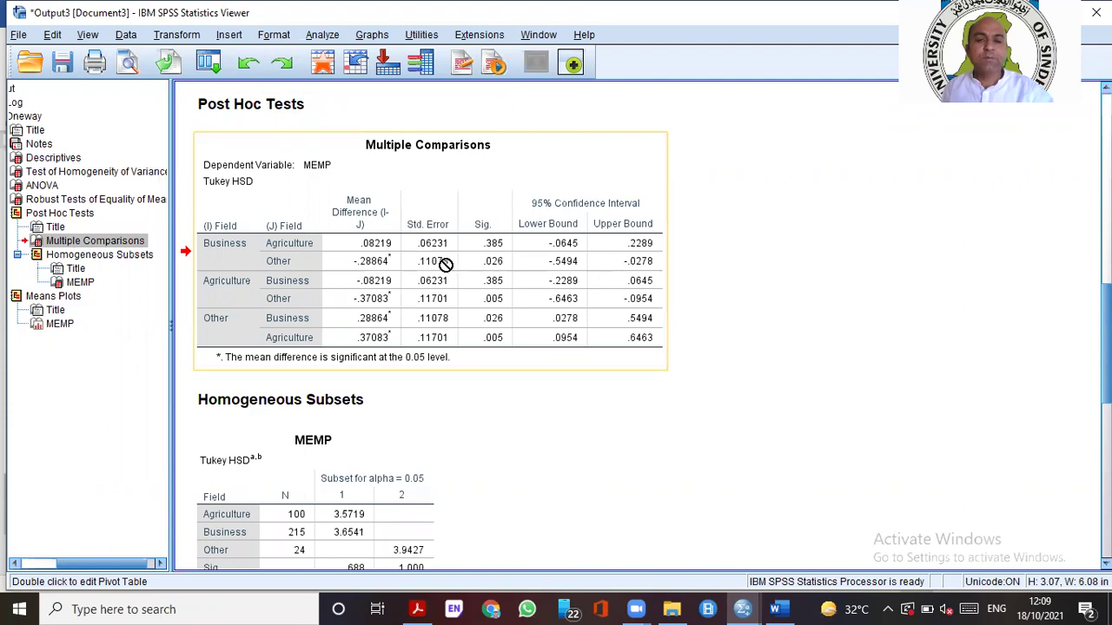
scroll(444, 266, down, 3)
scroll(443, 266, up, 2)
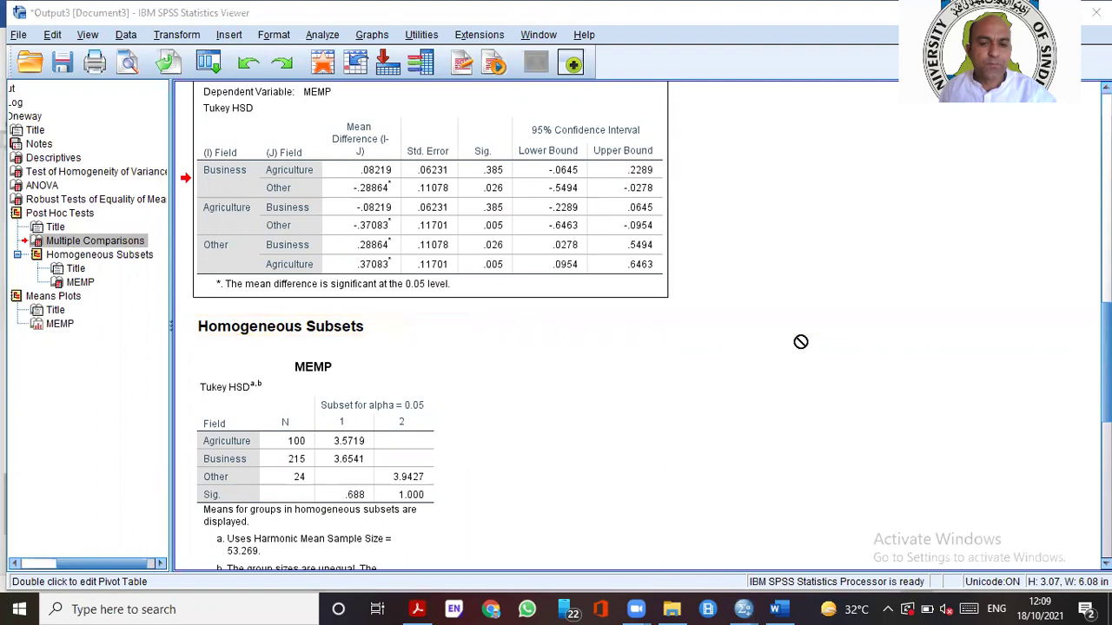
Switch to the annova document in Word and select the Step 4 text on the asterisk mark and the 0.05 level
key(alt+Tab)
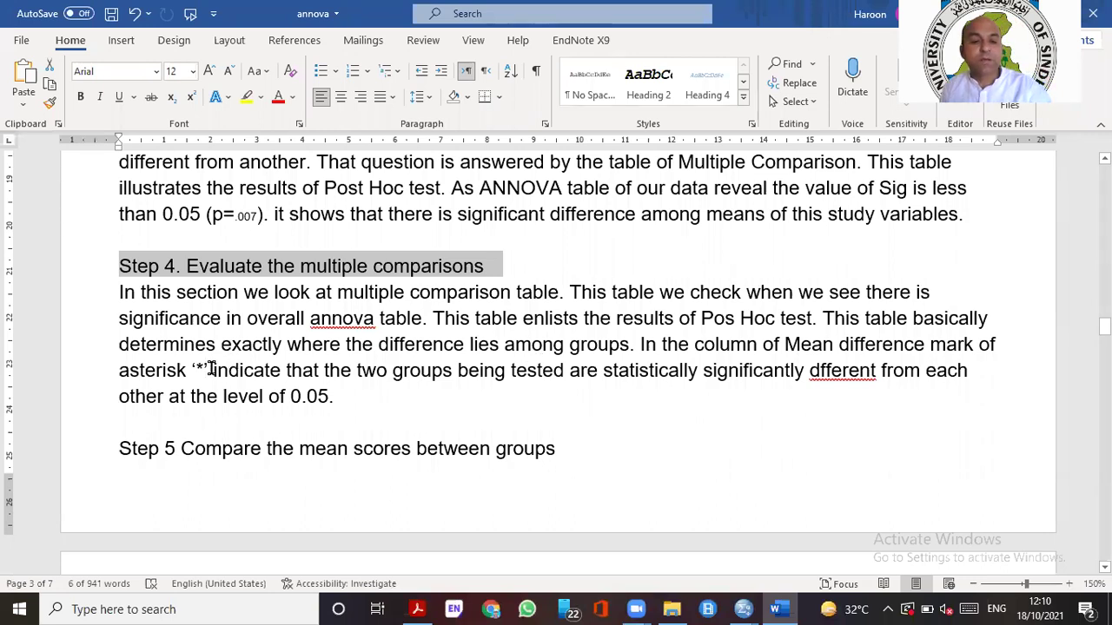
drag(185, 370, 251, 368)
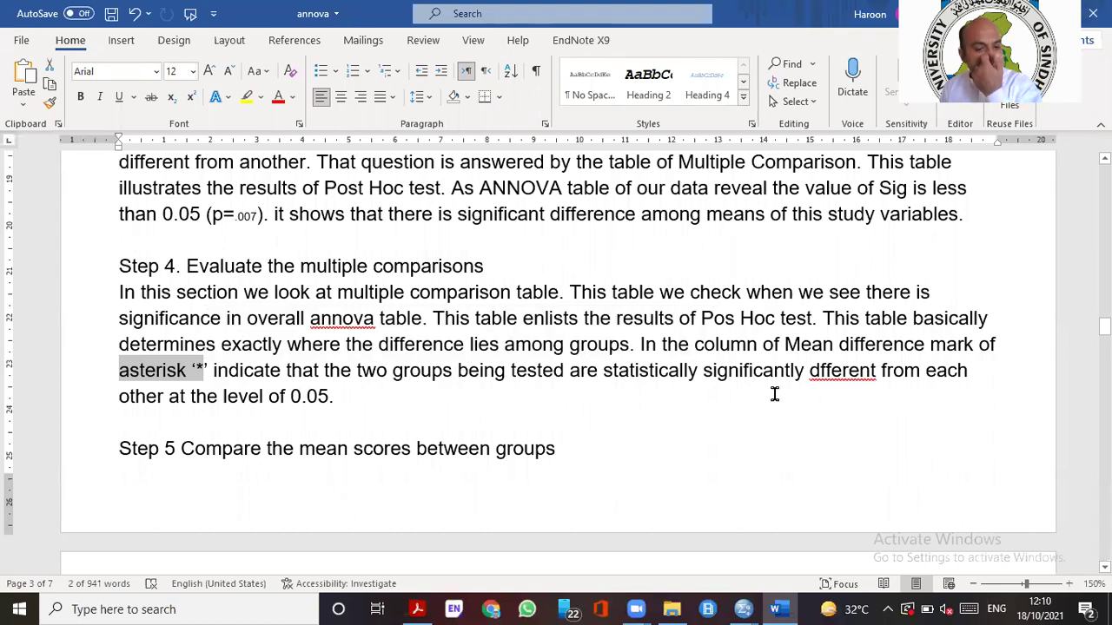
drag(333, 398, 235, 399)
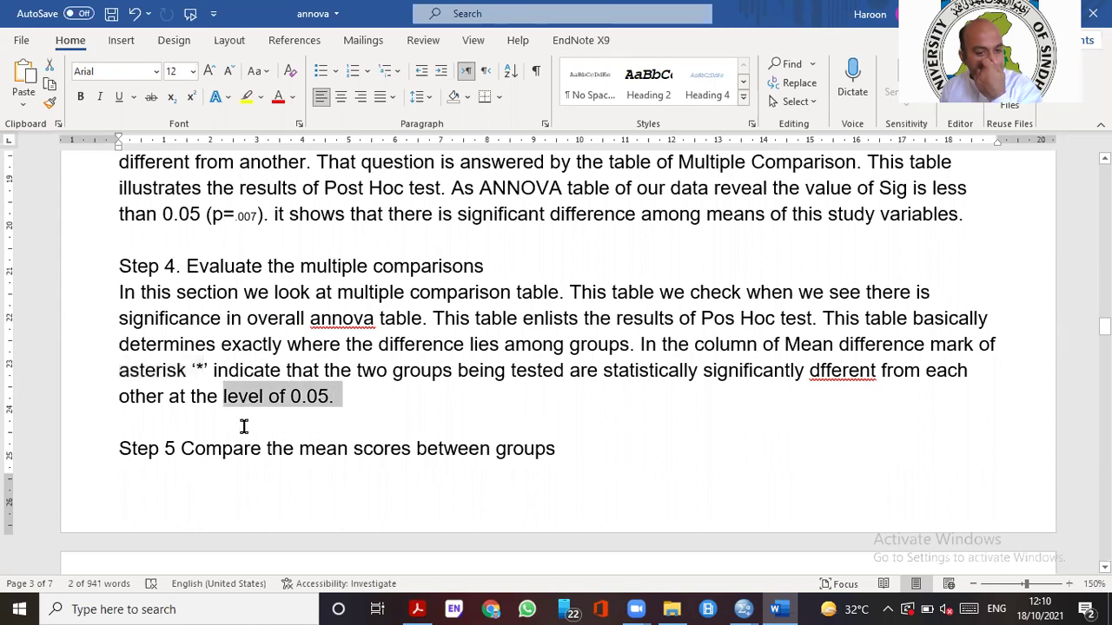
scroll(229, 449, down, 3)
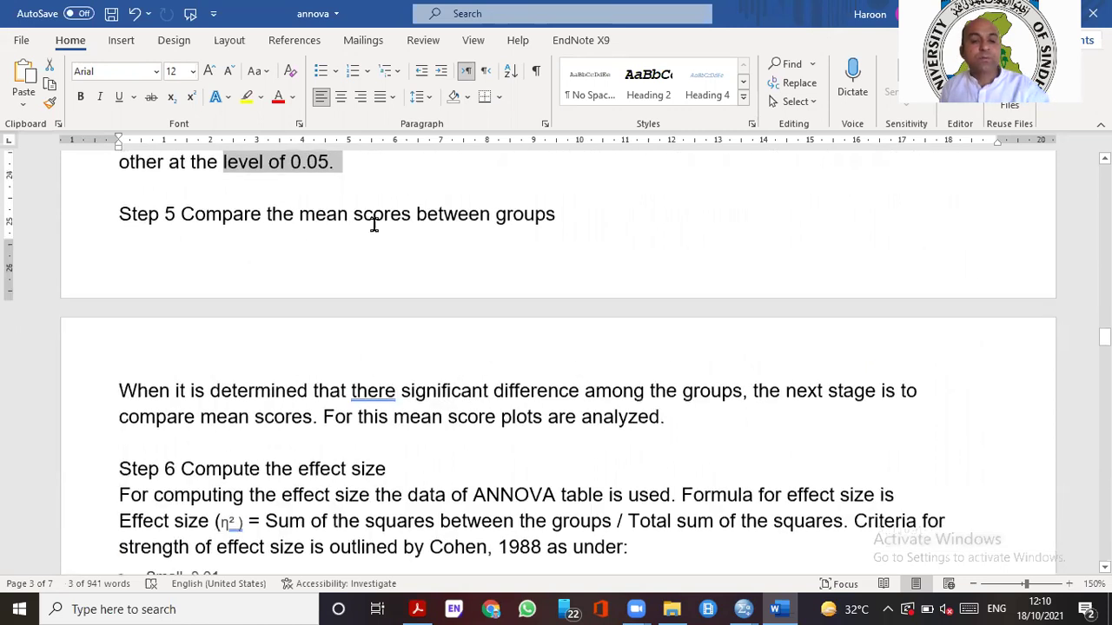
scroll(663, 286, up, 3)
drag(346, 399, 301, 407)
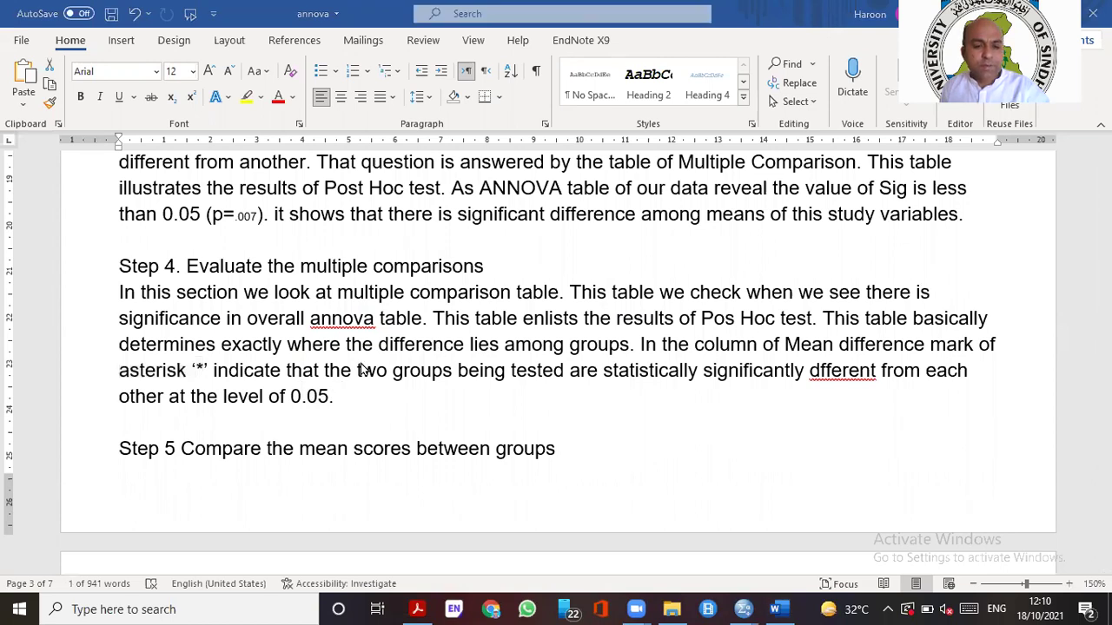
Switch to the SPSS output and compare the field groups in the Multiple Comparisons table and the Means Plots chart
key(alt+Tab)
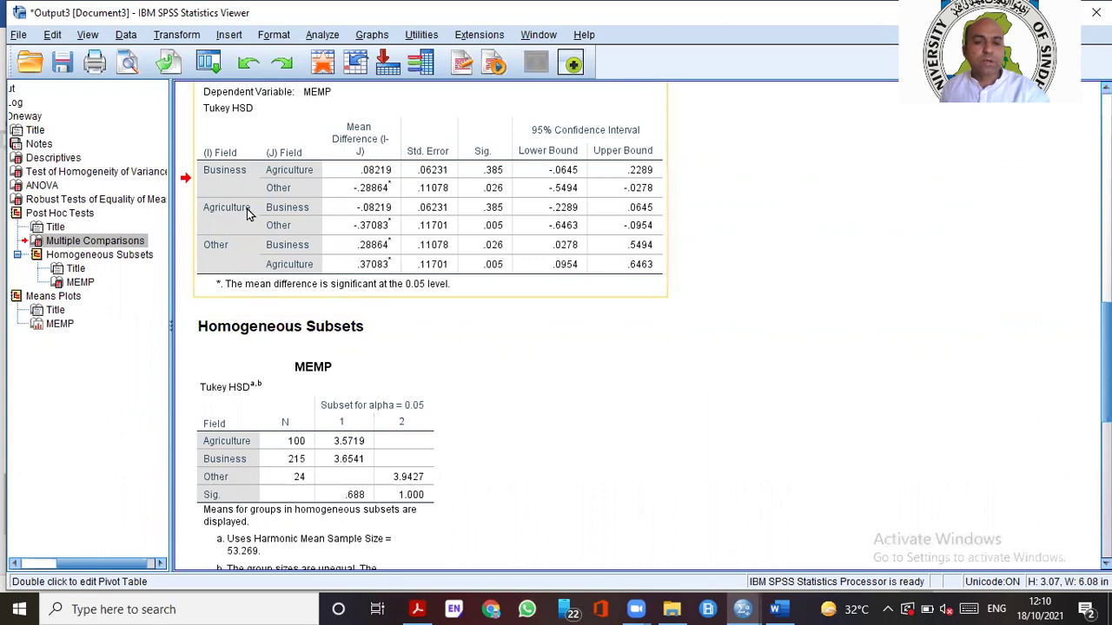
click(315, 369)
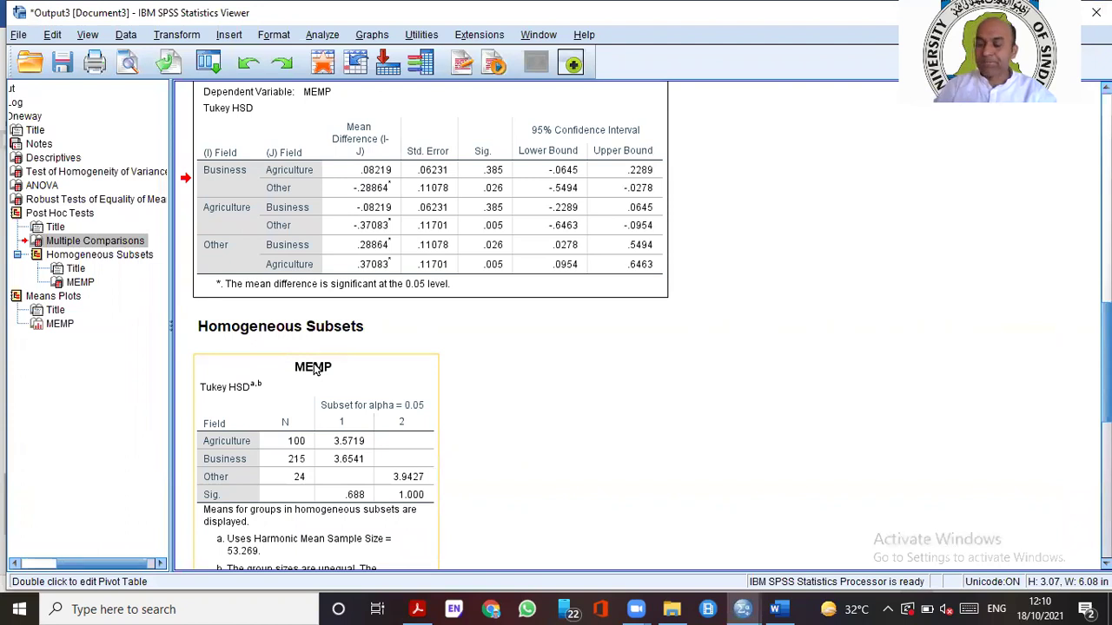
click(356, 208)
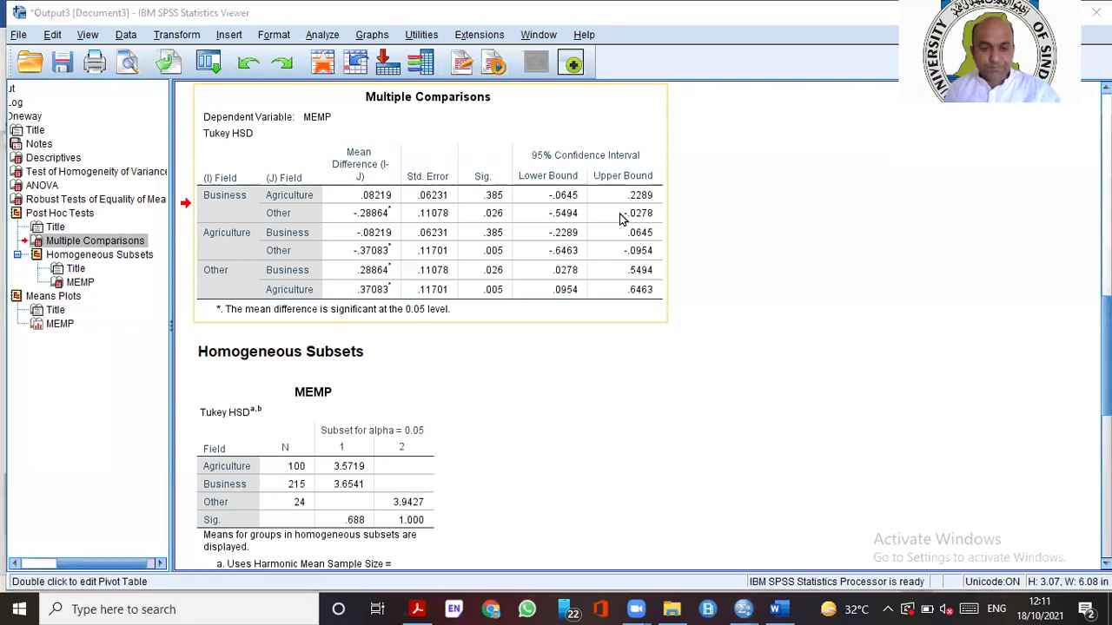
scroll(560, 265, down, 10)
Switch to the annova document in Word, select the Step 5 heading text, and review the Step 6 effect size formula and criteria
key(alt+Tab)
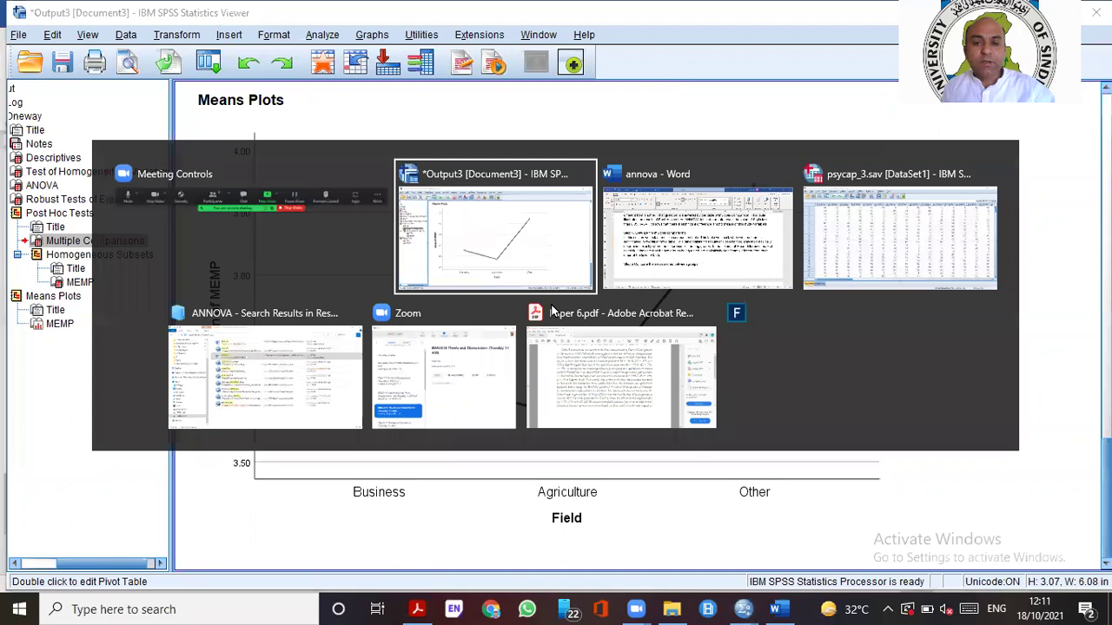
key(alt+Tab)
scroll(544, 295, down, 4)
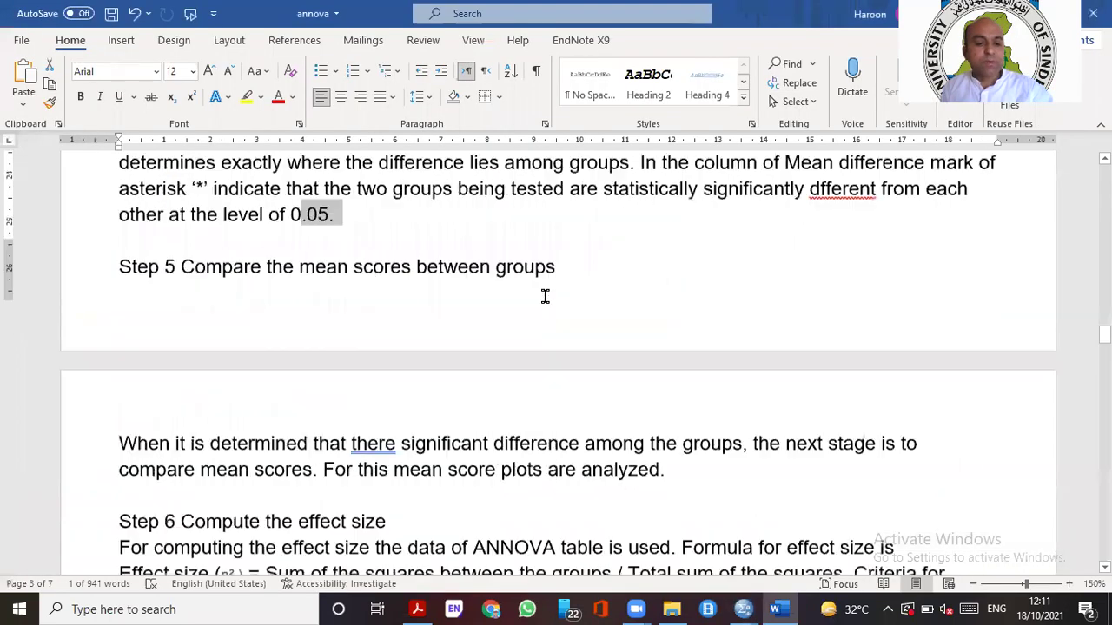
drag(181, 158, 532, 158)
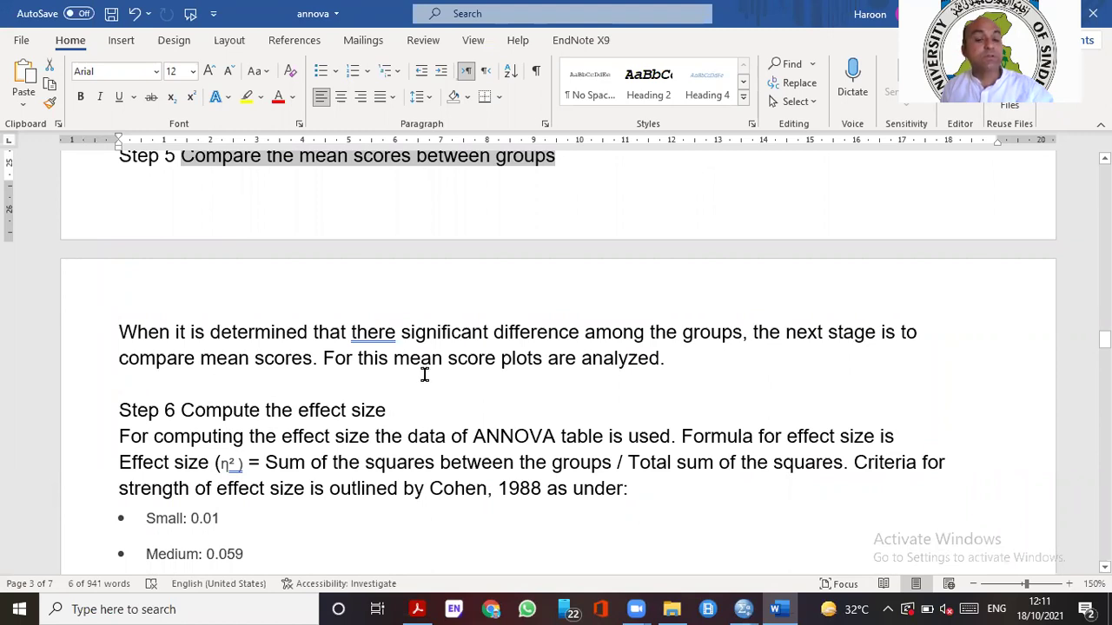
scroll(720, 335, down, 2)
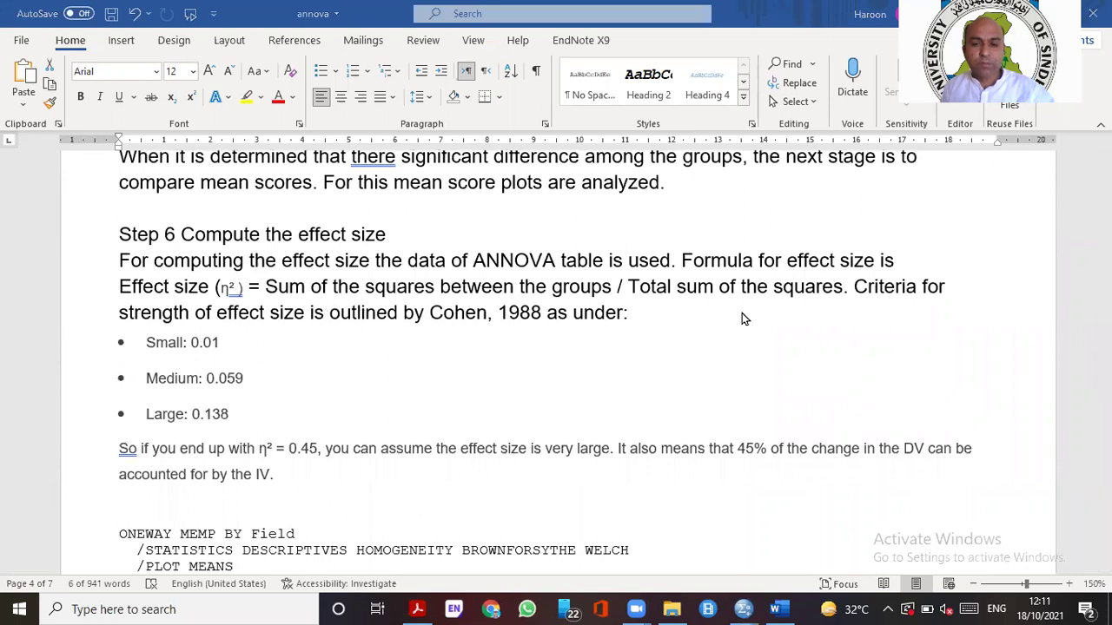
Check the Means Plots chart in the SPSS output, return to the annova document in Word, and select the Step 6 heading text "Compute the effect size"
key(alt+Tab)
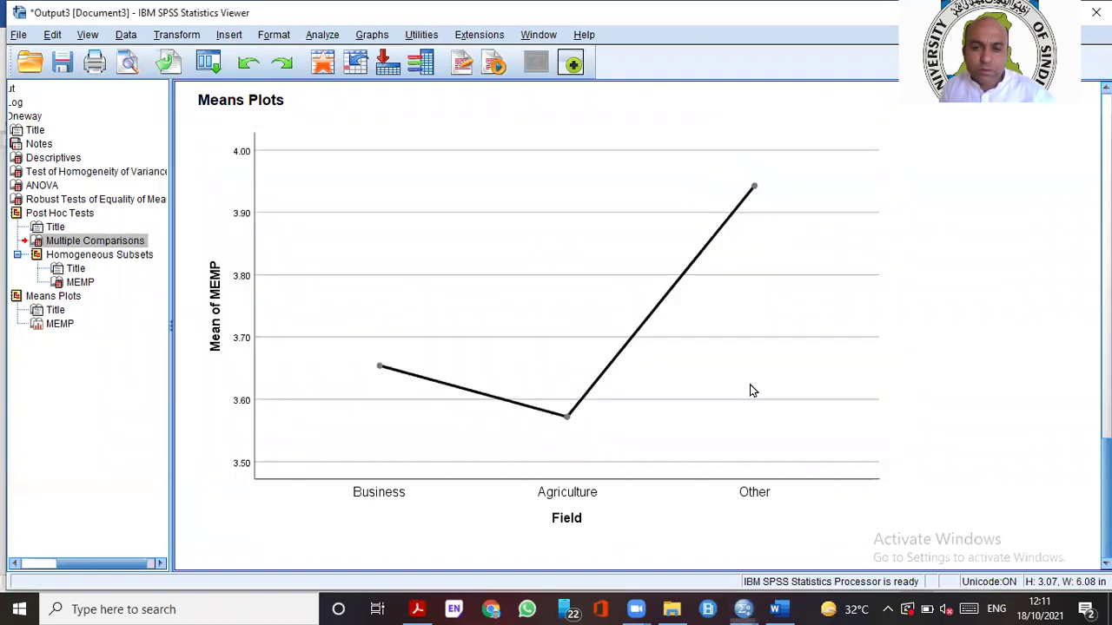
key(alt+Tab)
key(alt+Tab)
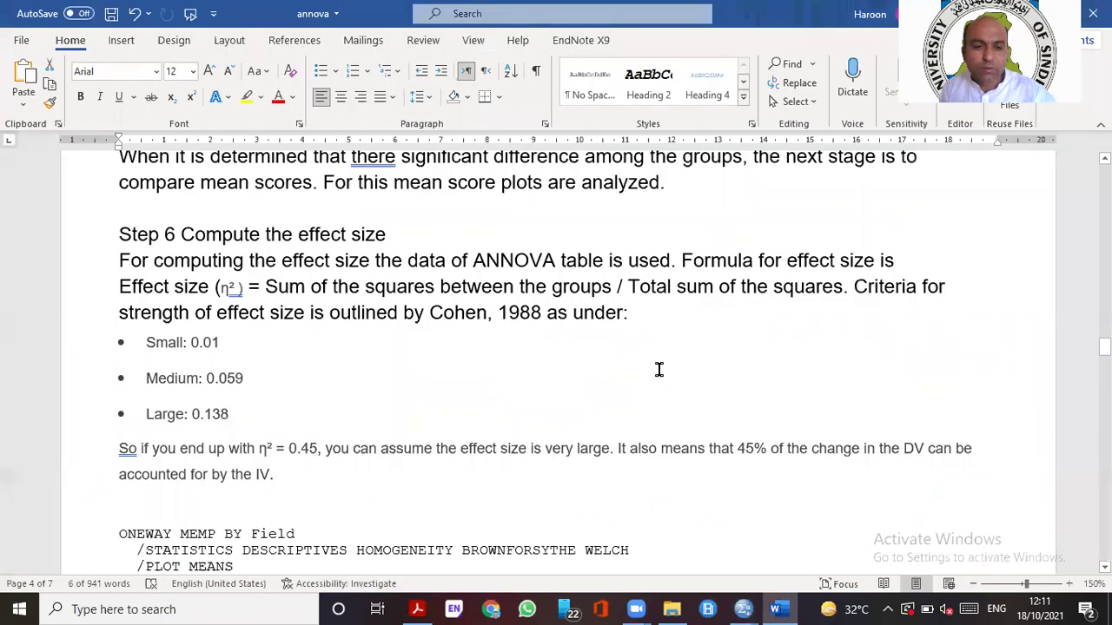
drag(387, 234, 175, 233)
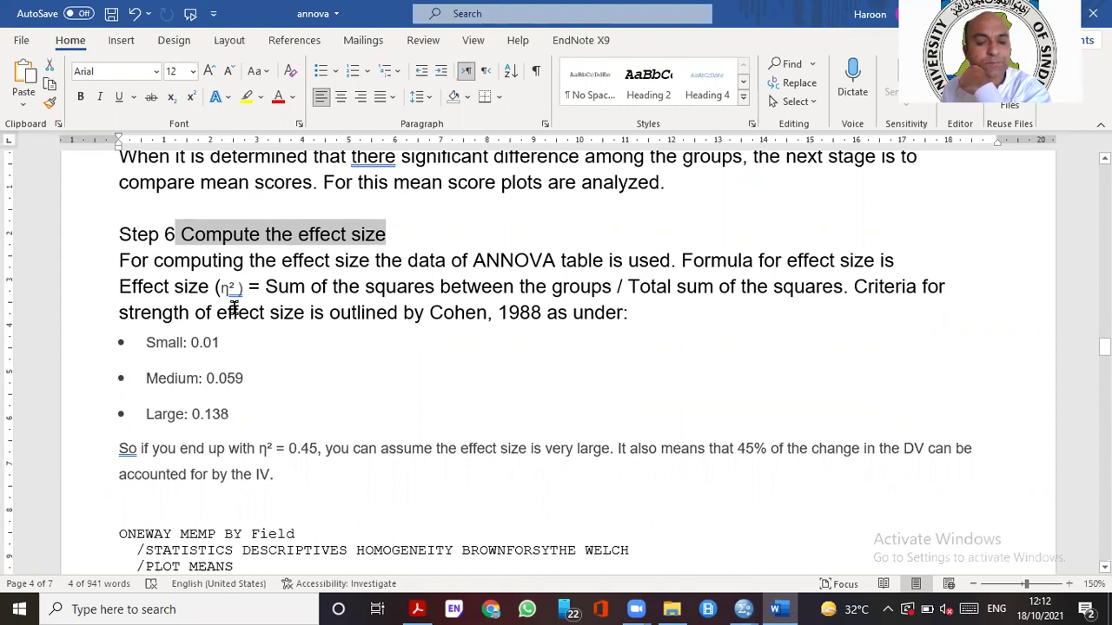
scroll(345, 358, down, 2)
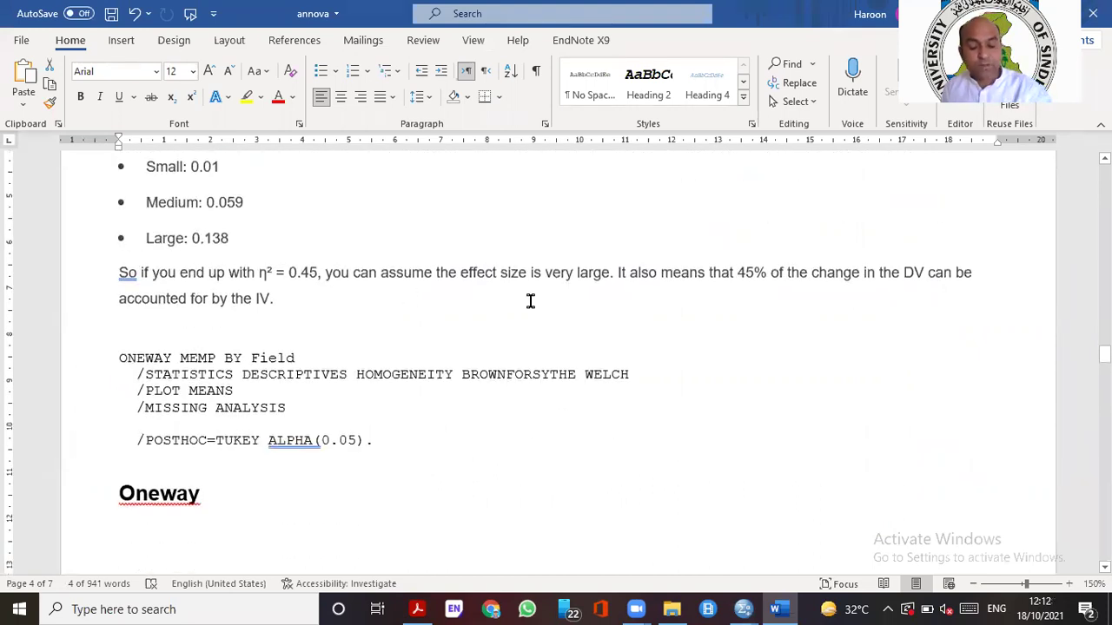
key(alt+Tab)
key(alt+Tab)
key(alt+Tab)
key(alt+Tab)
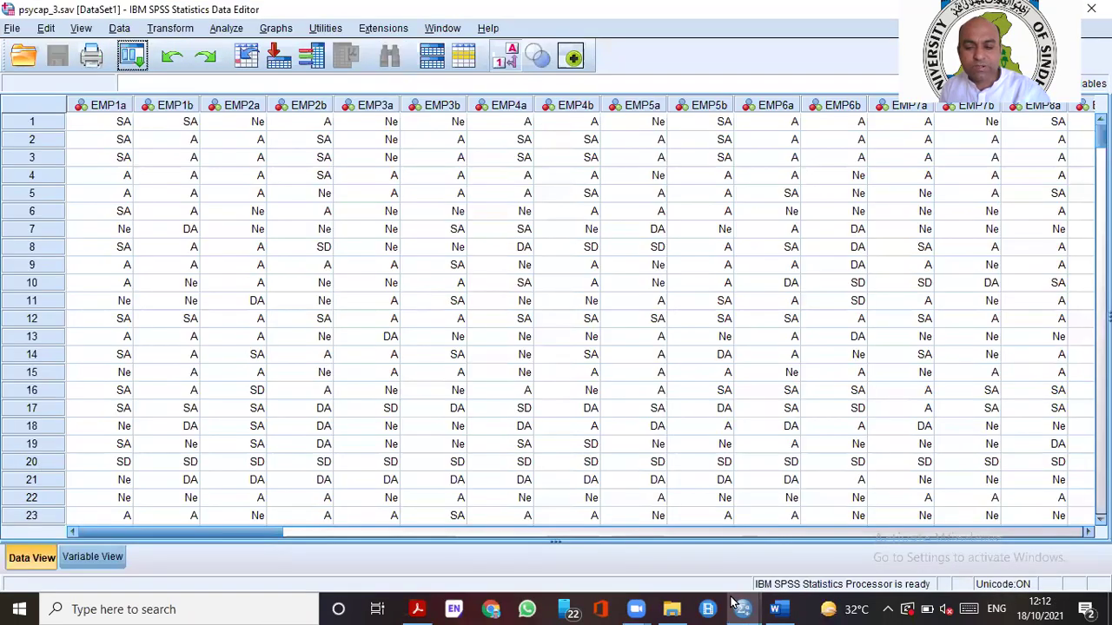
click(776, 609)
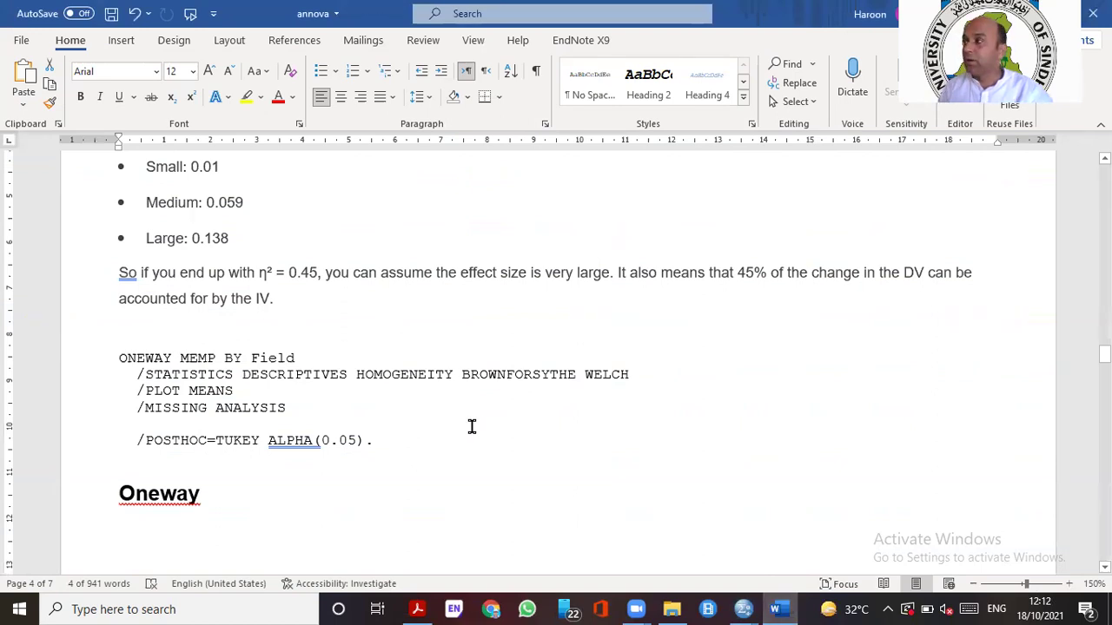
Select the paragraph above Step 6 on comparing mean scores, and review the effect size criteria and ONEWAY syntax below it
scroll(625, 330, down, 3)
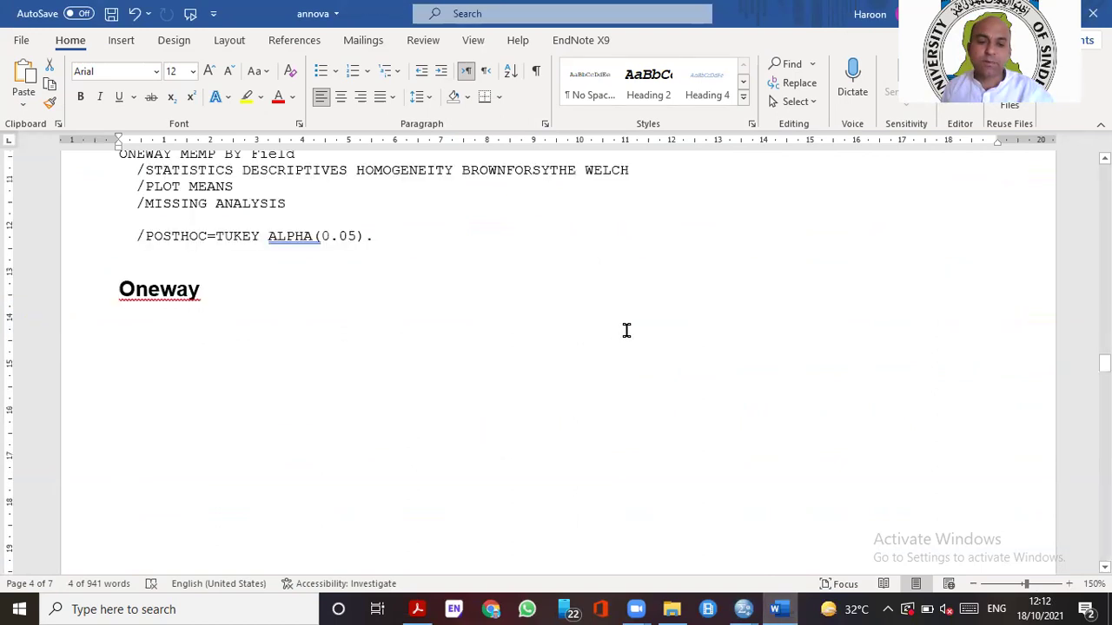
scroll(709, 355, up, 2)
scroll(495, 435, up, 5)
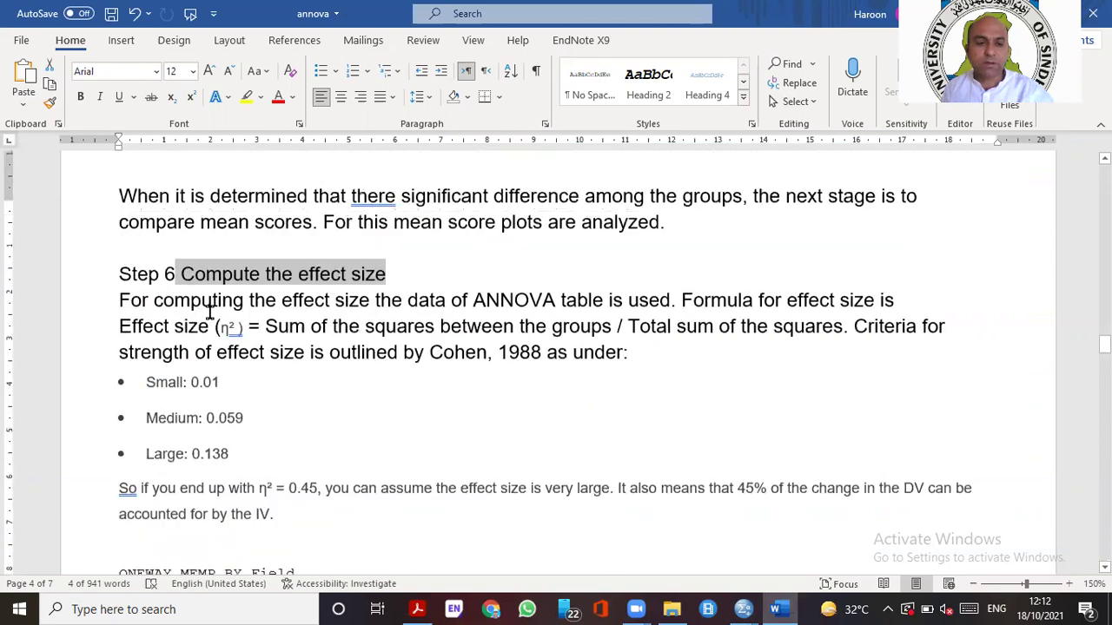
drag(125, 265, 127, 162)
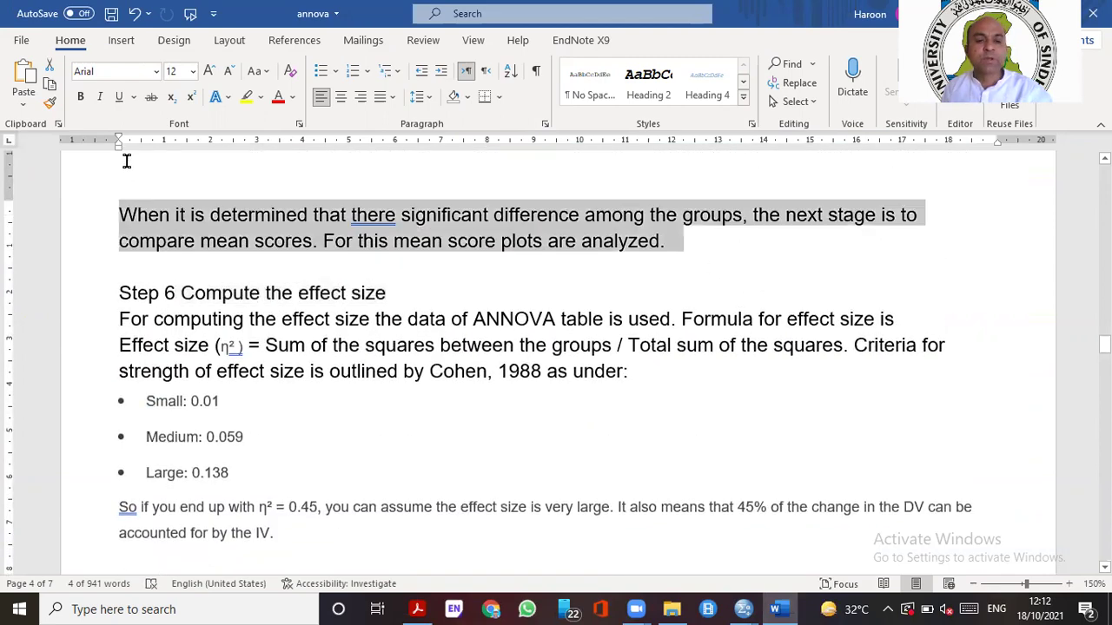
scroll(595, 300, down, 2)
scroll(595, 300, down, 3)
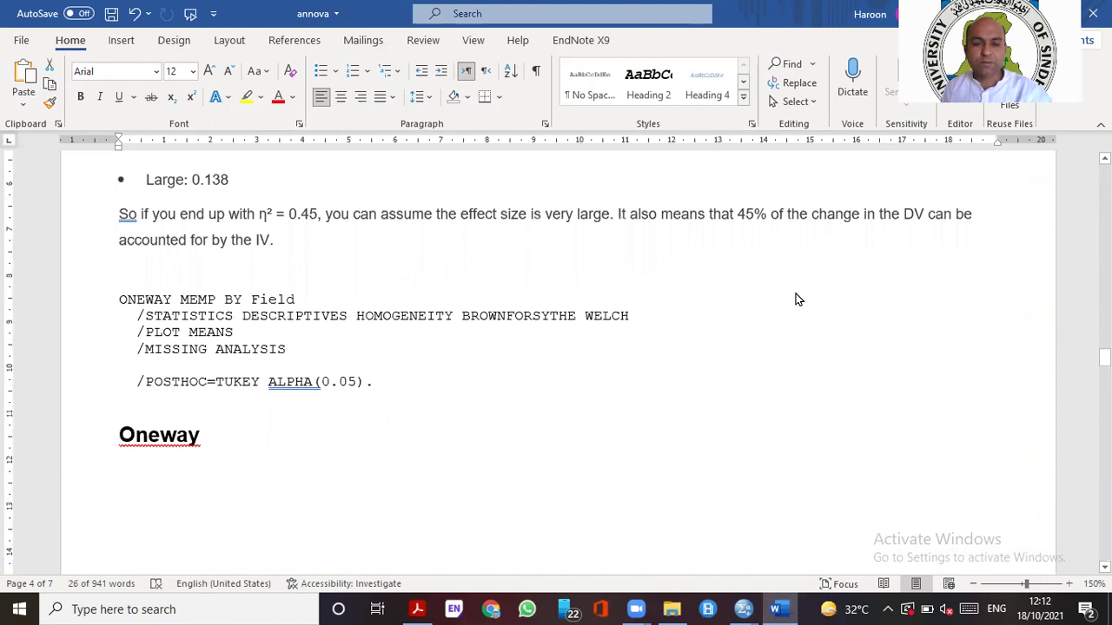
Switch to Paper 6.pdf in Acrobat Reader, rotate the view clockwise at Table 8 on page 126, and select the table's title text
key(alt+Tab)
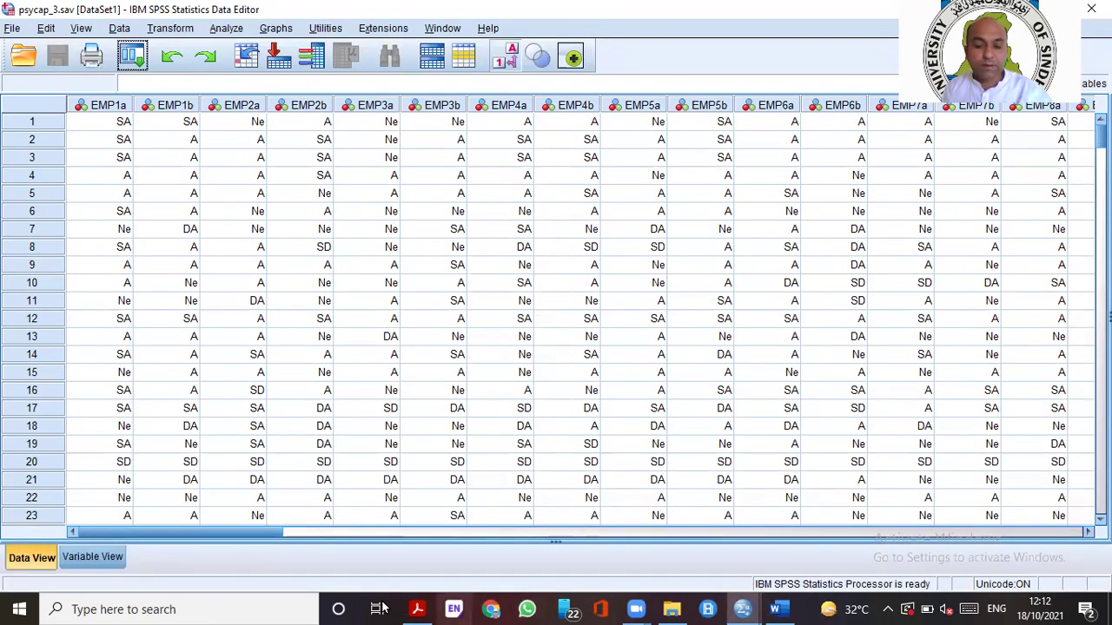
click(417, 609)
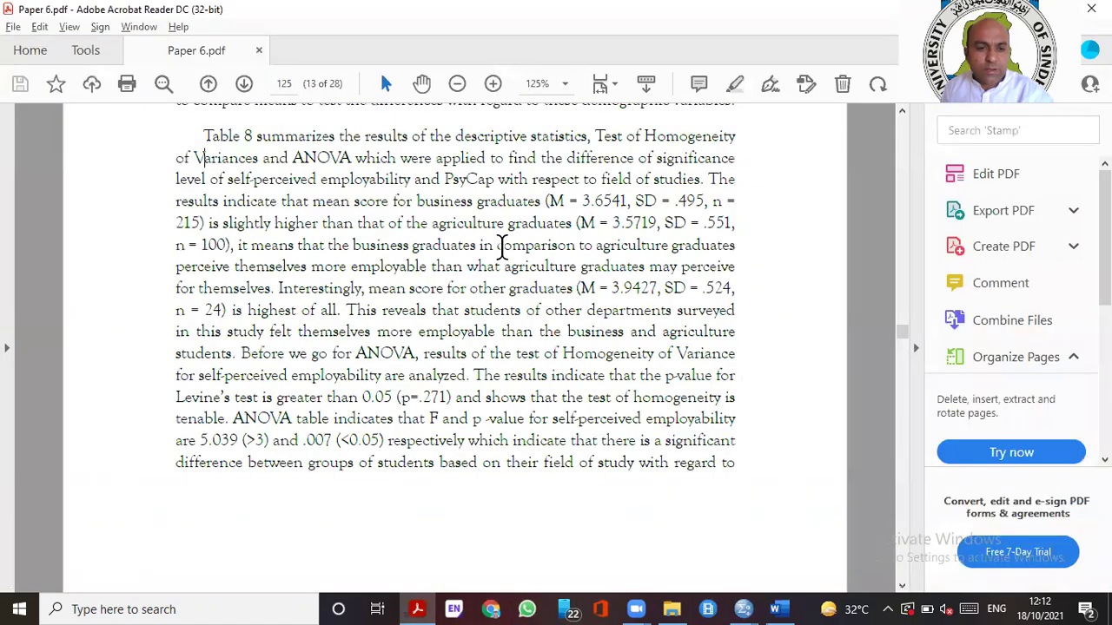
scroll(541, 293, down, 8)
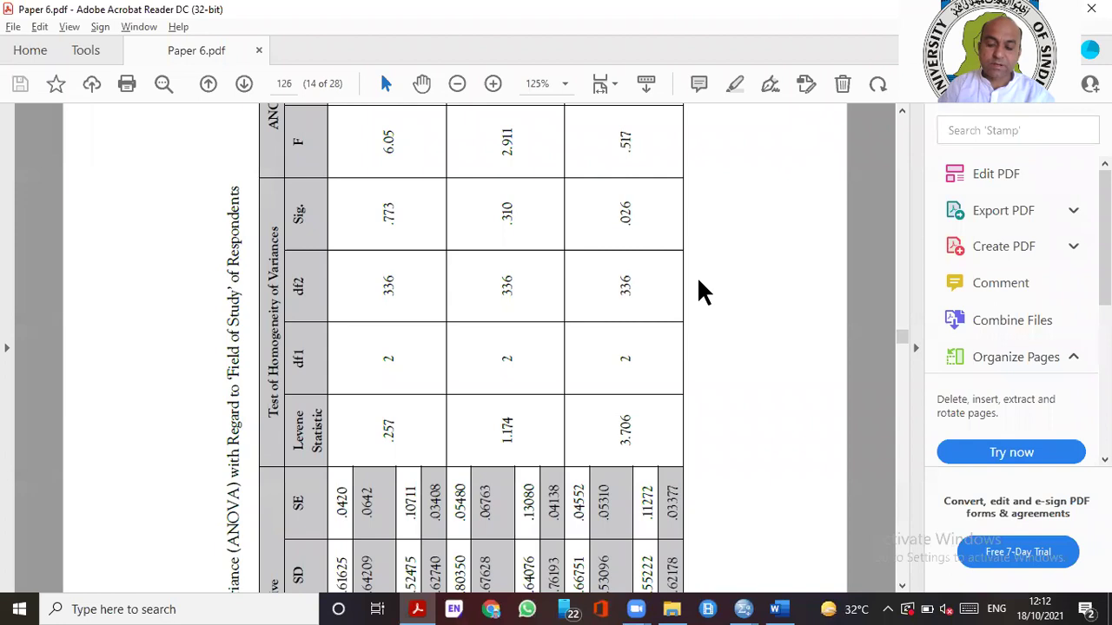
scroll(618, 399, down, 2)
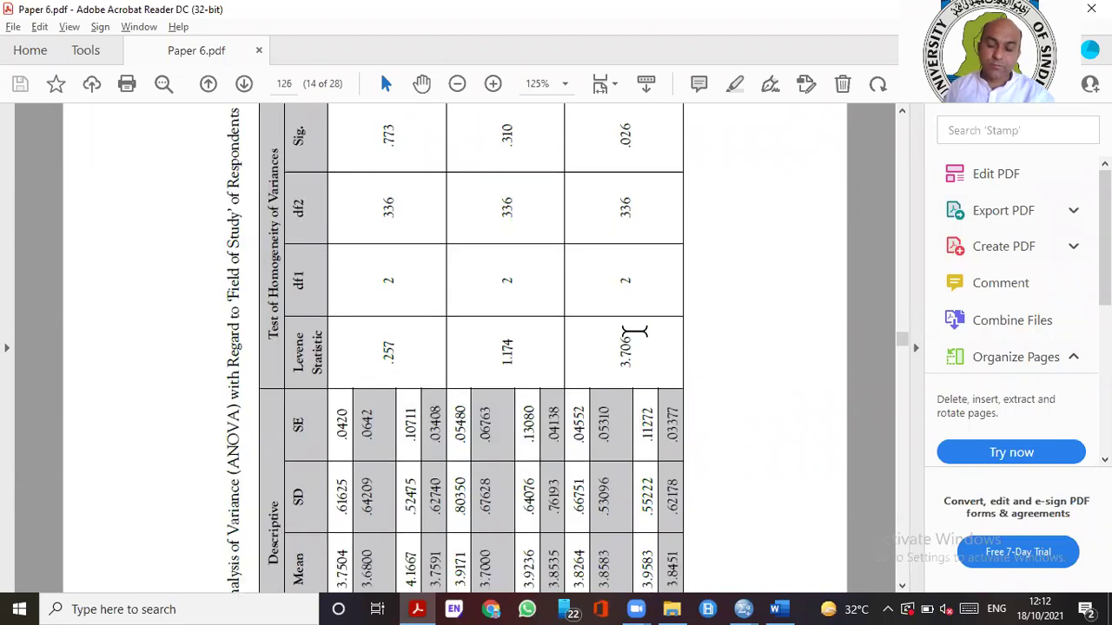
key(ctrl+shift+plus)
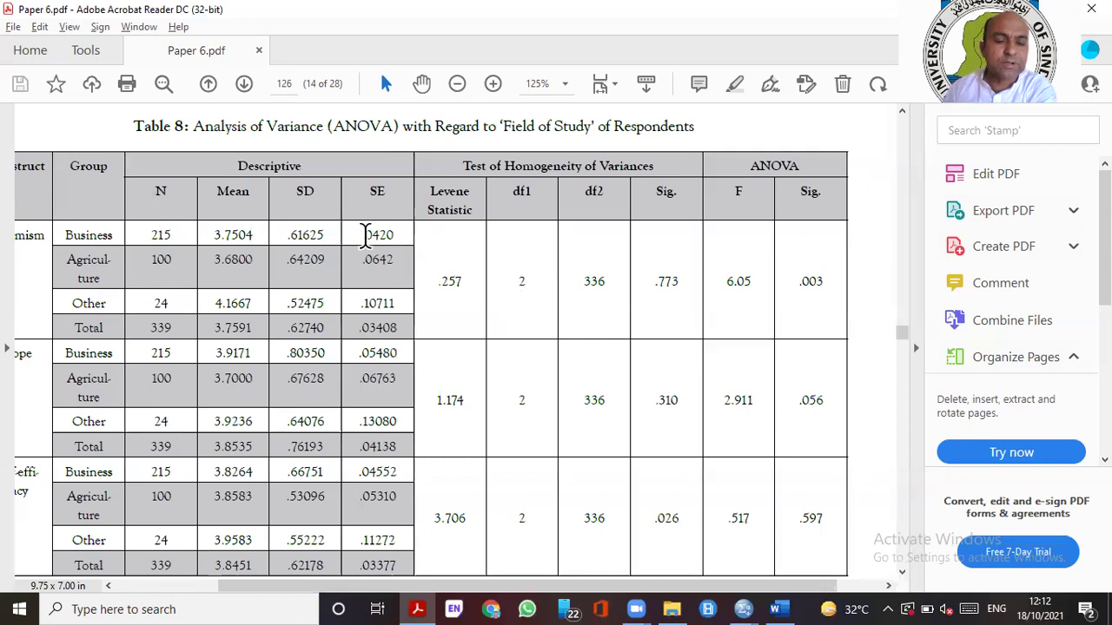
drag(193, 127, 561, 145)
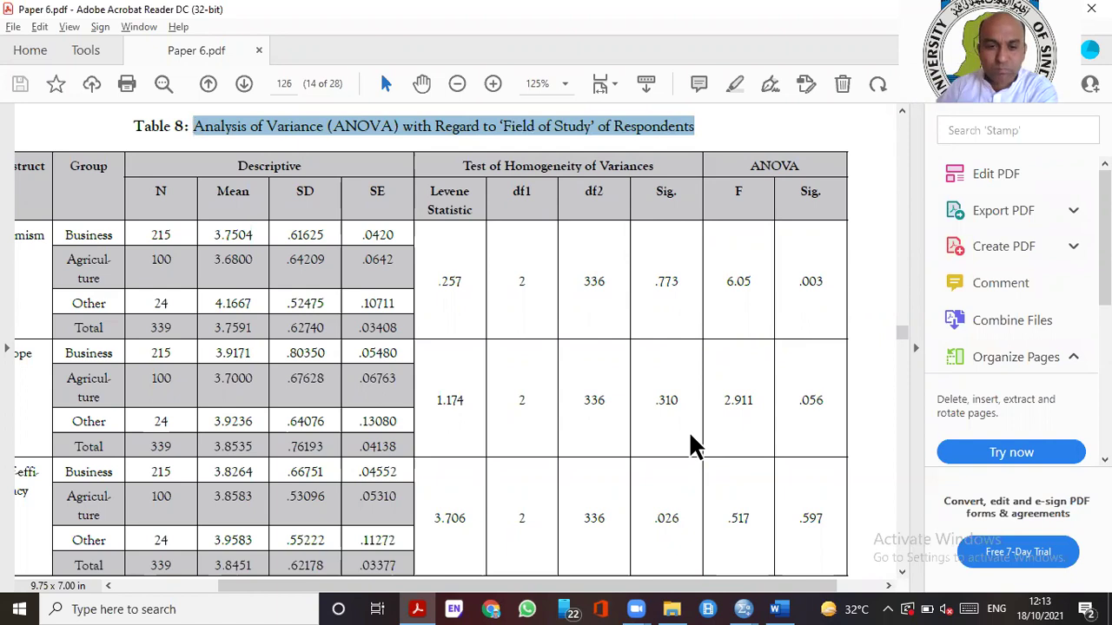
Go to the Table 8 continuation on page 127 and select the SEP row's homogeneity Sig., ANOVA F and ANOVA Sig. values one by one
scroll(179, 402, down, 10)
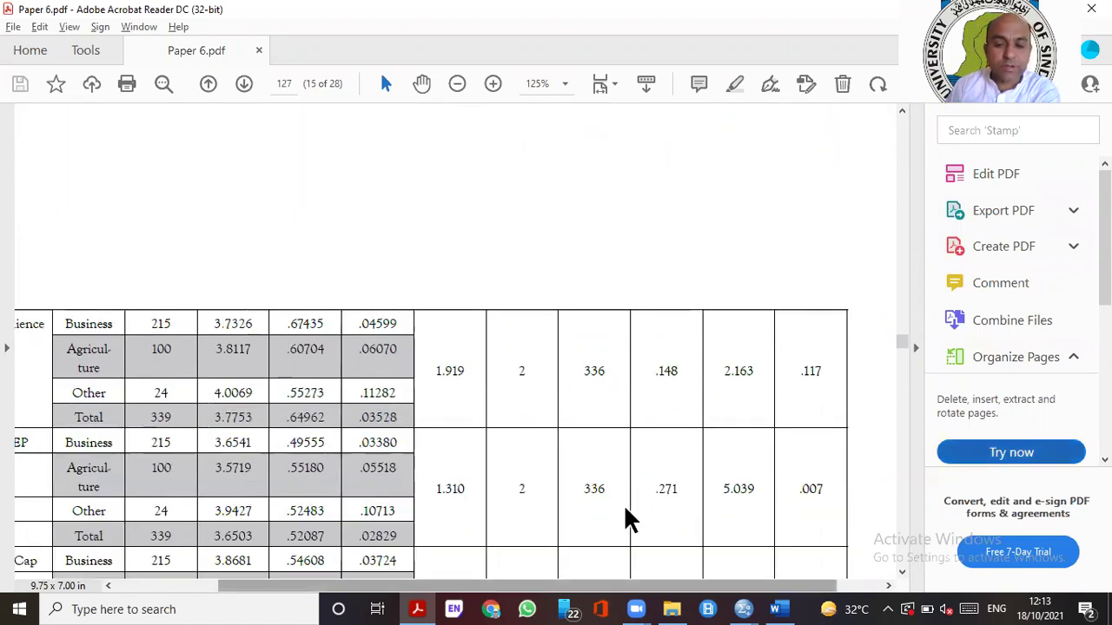
click(204, 586)
click(457, 83)
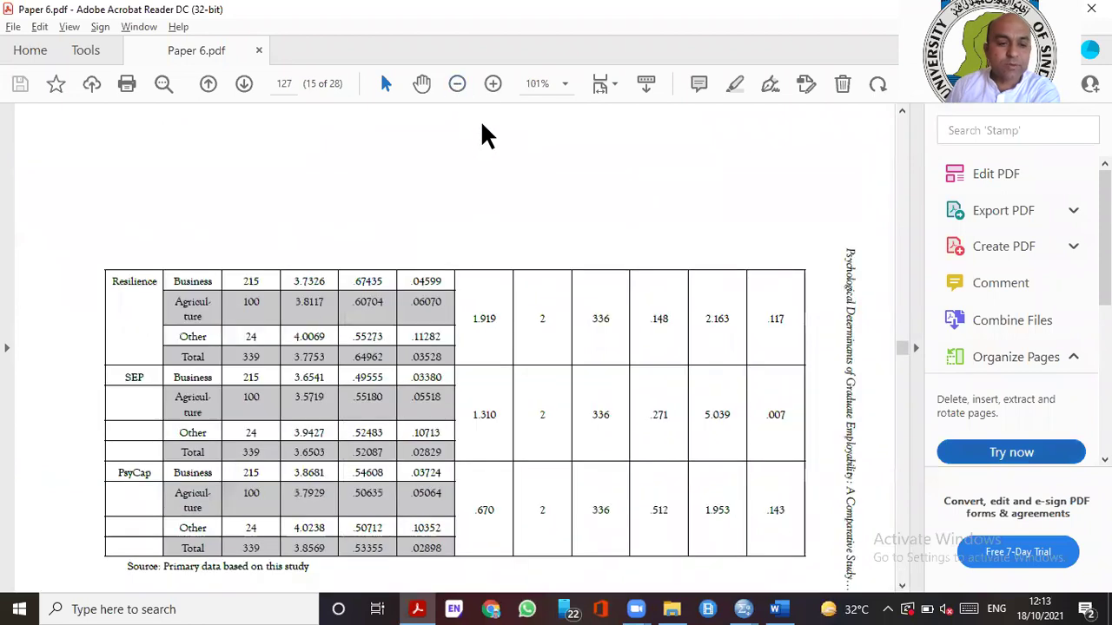
scroll(477, 144, down, 1)
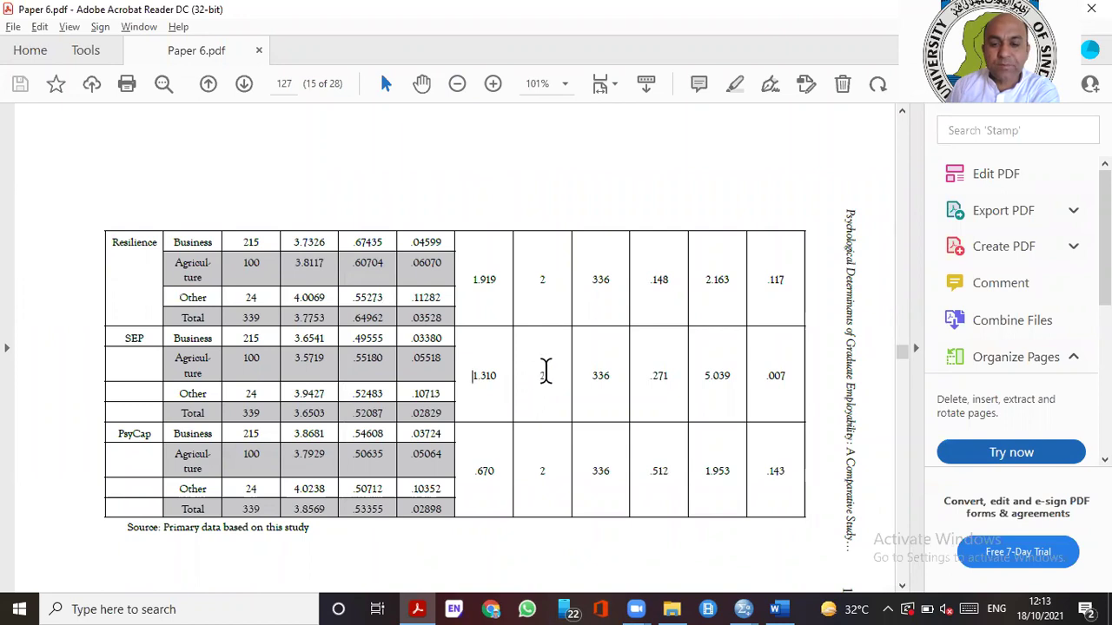
click(545, 375)
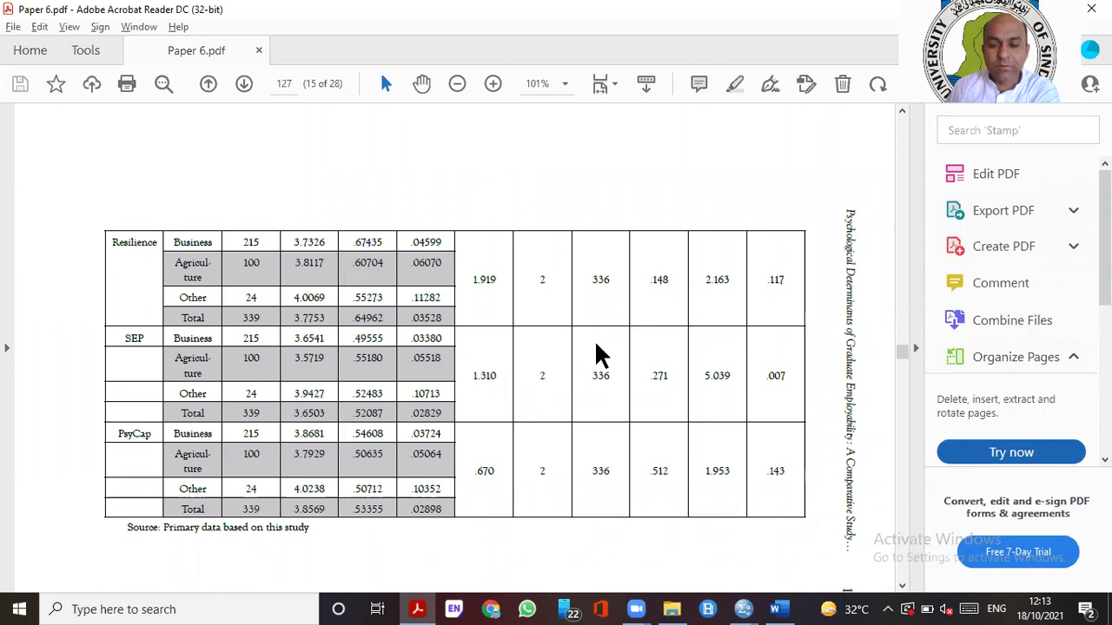
double_click(648, 376)
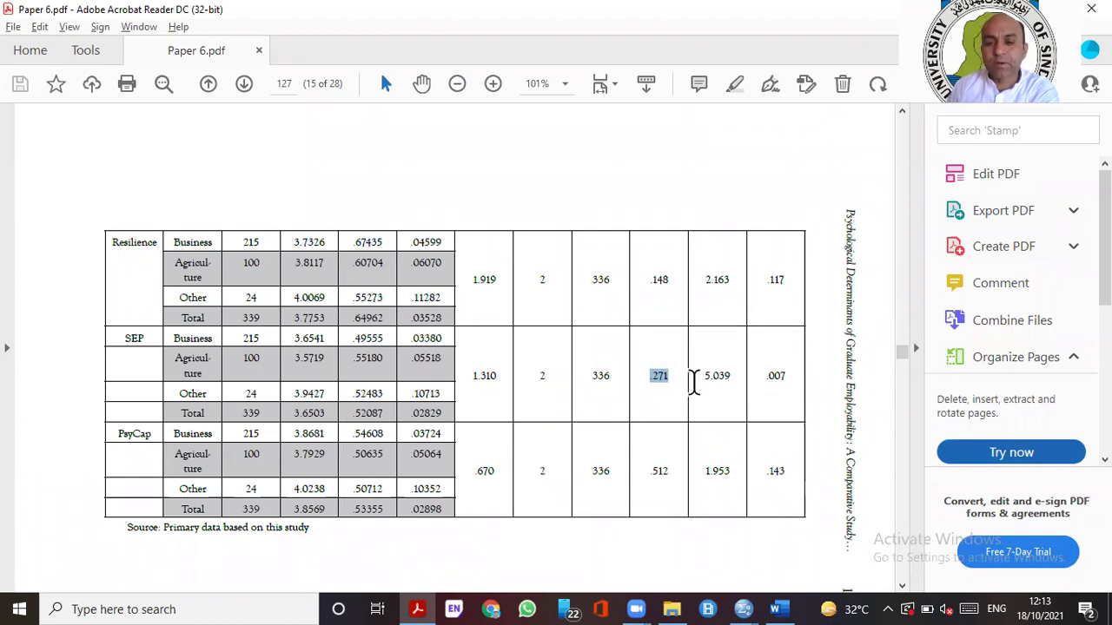
double_click(714, 376)
double_click(772, 375)
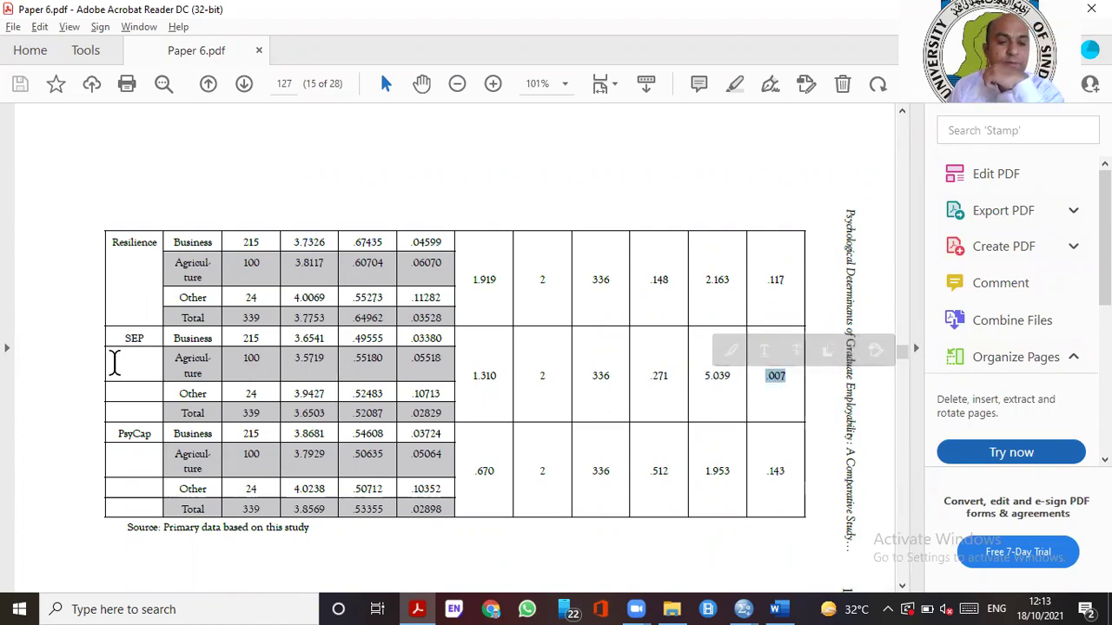
Go over the SEP row again, selecting its df2, homogeneity Sig. and ANOVA Sig. values, and compare it with the PsyCap row
drag(129, 345, 785, 369)
click(594, 378)
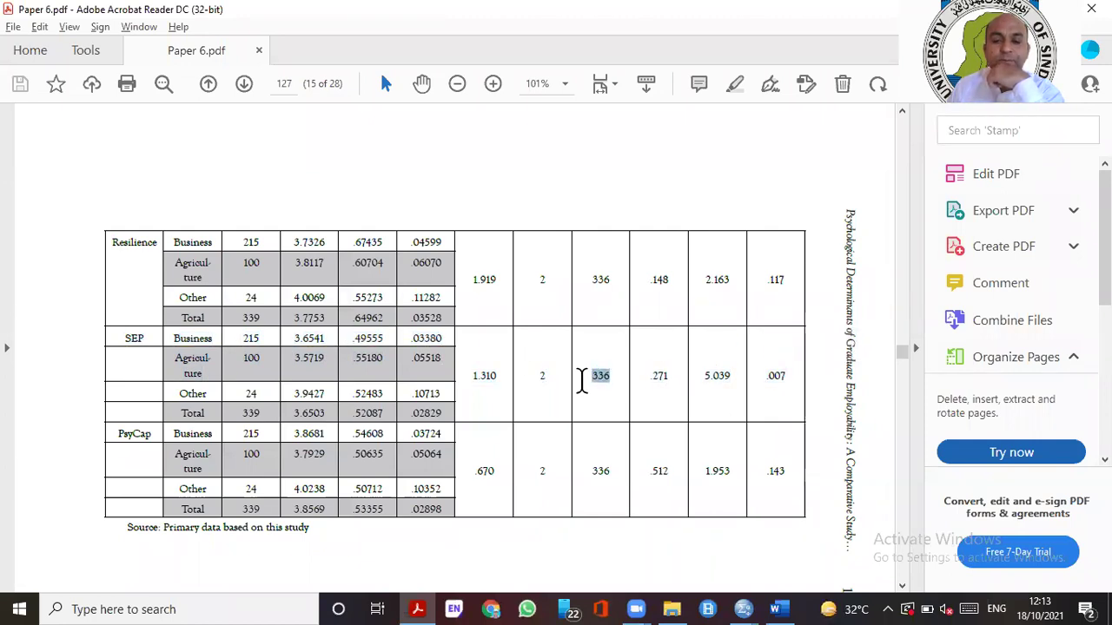
drag(677, 376, 644, 376)
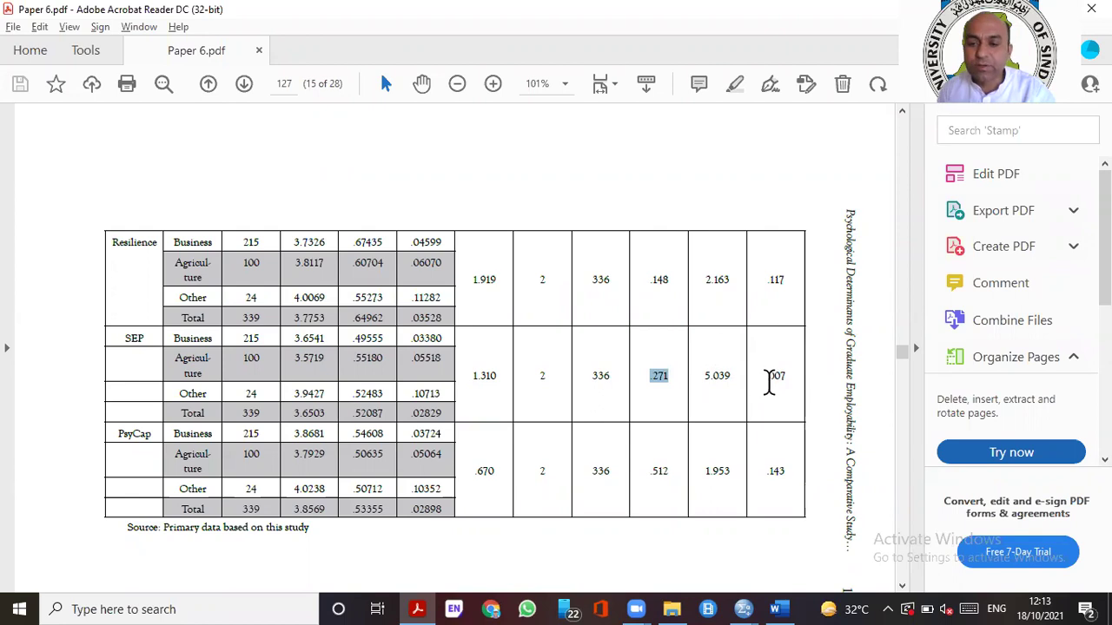
mouse_move(764, 375)
mouse_down()
mouse_move(829, 382)
mouse_move(754, 388)
mouse_up()
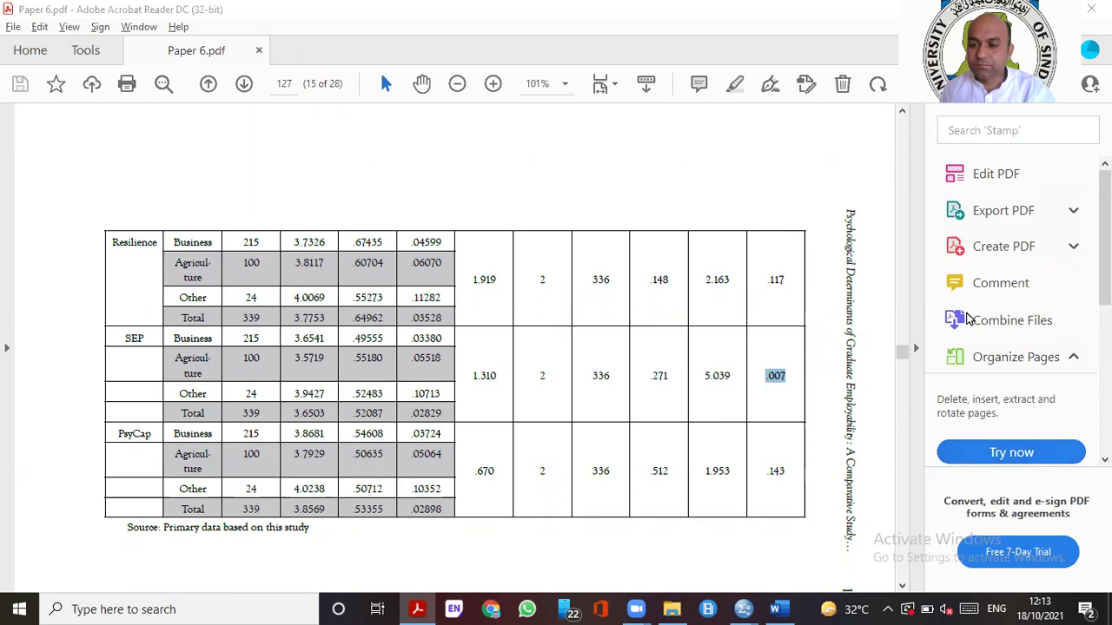
drag(782, 382, 781, 414)
scroll(779, 387, down, 2)
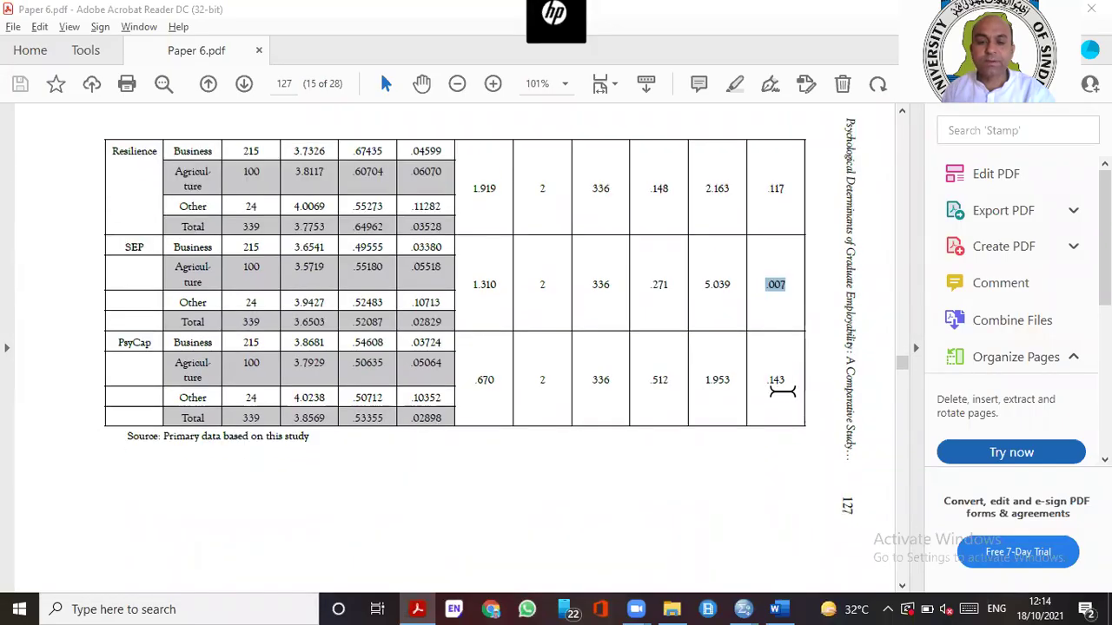
Go to Table 9 on page 129, rotate the view counterclockwise, and examine the multiple comparisons by field of study
scroll(782, 391, down, 15)
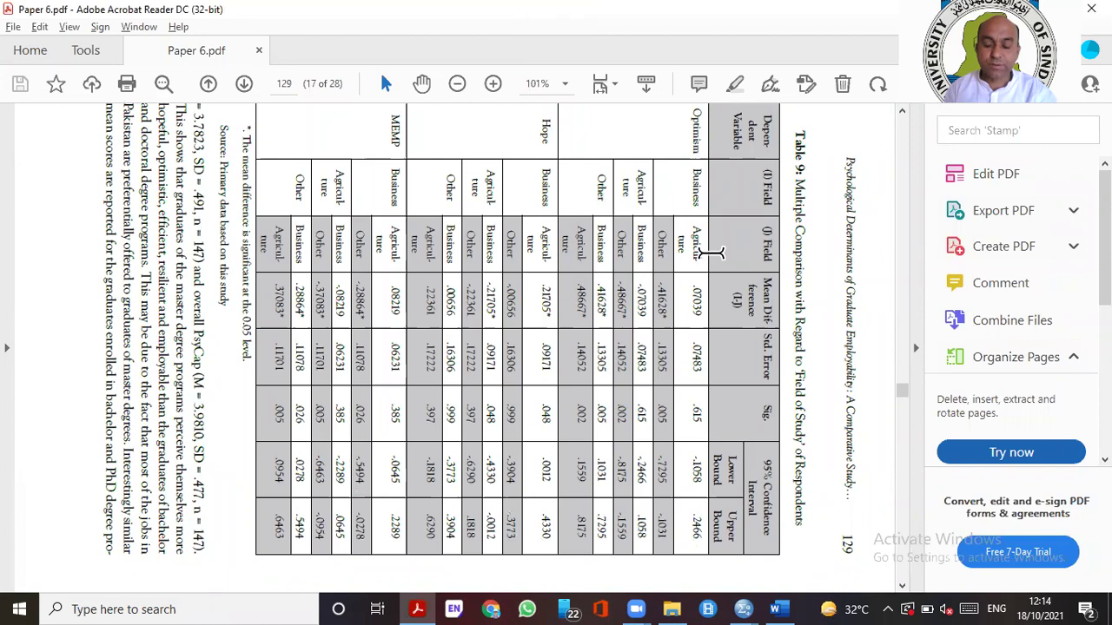
key(ctrl+shift+minus)
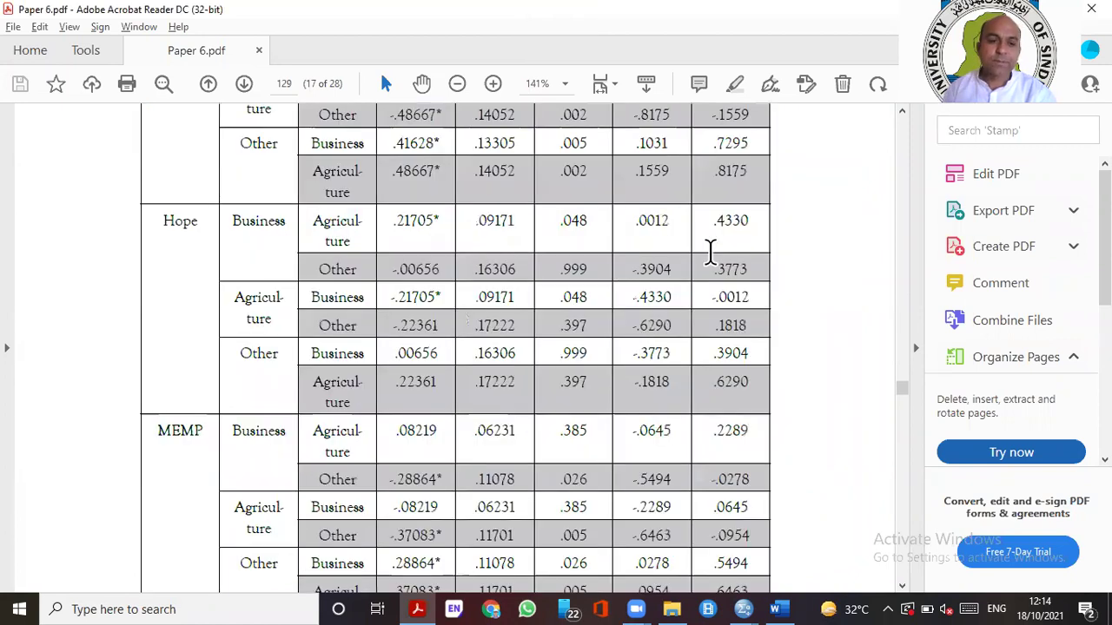
scroll(454, 253, up, 3)
scroll(454, 253, down, 5)
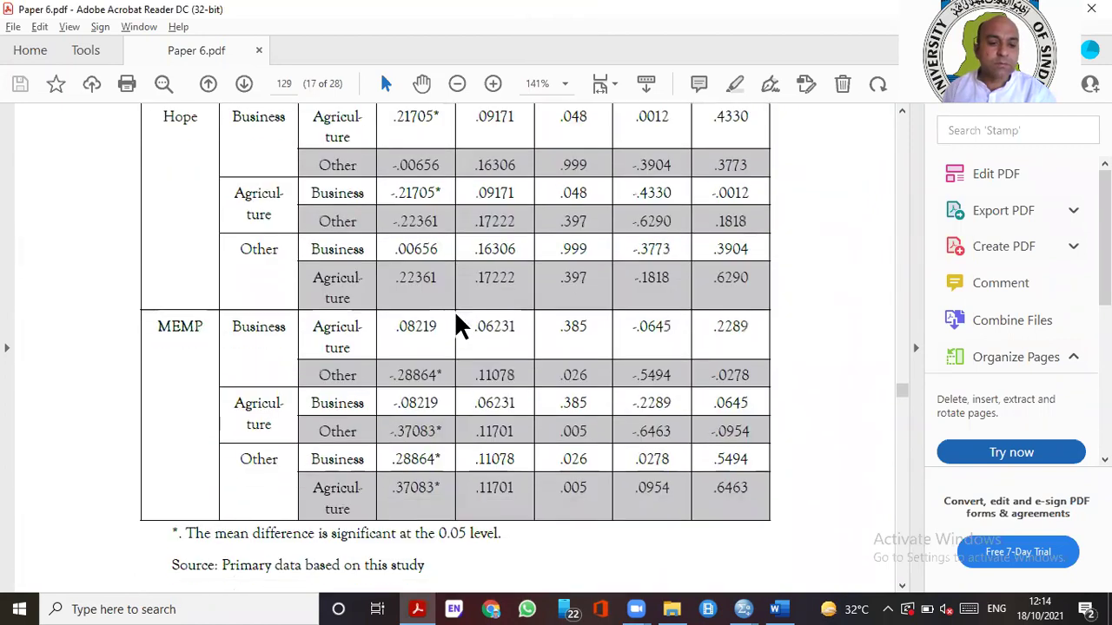
scroll(269, 379, down, 3)
scroll(318, 377, up, 3)
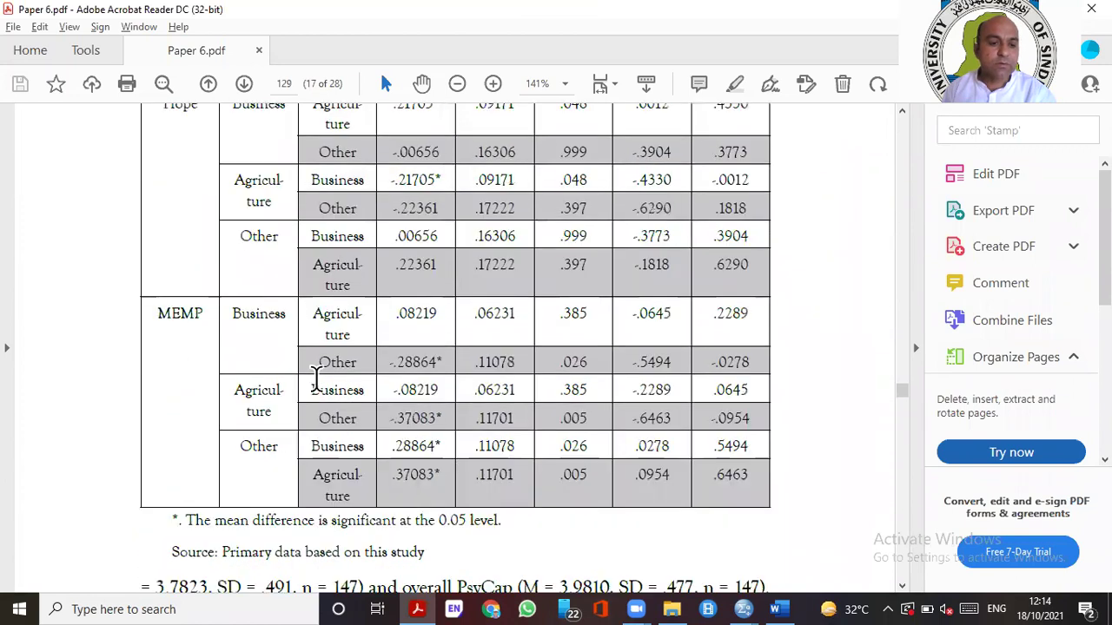
Point out the asterisked MEMP mean differences in Table 9 for Business versus Other and Agriculture versus Other
scroll(315, 379, up, 3)
scroll(315, 380, down, 2)
scroll(495, 337, down, 1)
scroll(495, 337, down, 1)
drag(442, 375, 408, 372)
click(439, 430)
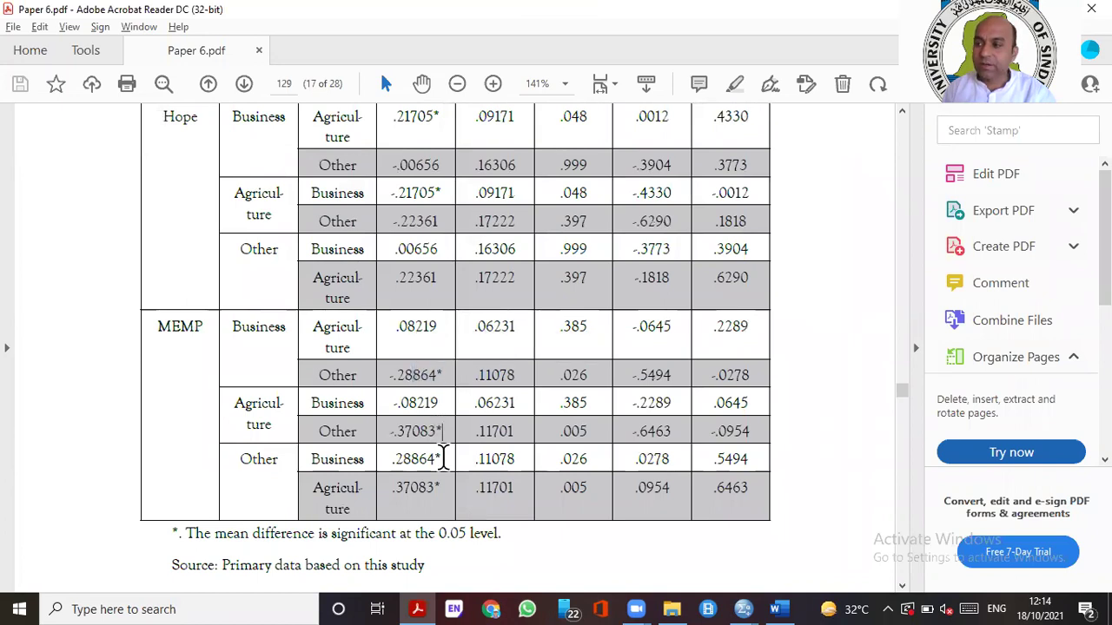
Read the remaining MEMP rows of Table 9, the footnote on the 0.05 level, and the paragraph below the table
scroll(471, 454, down, 1)
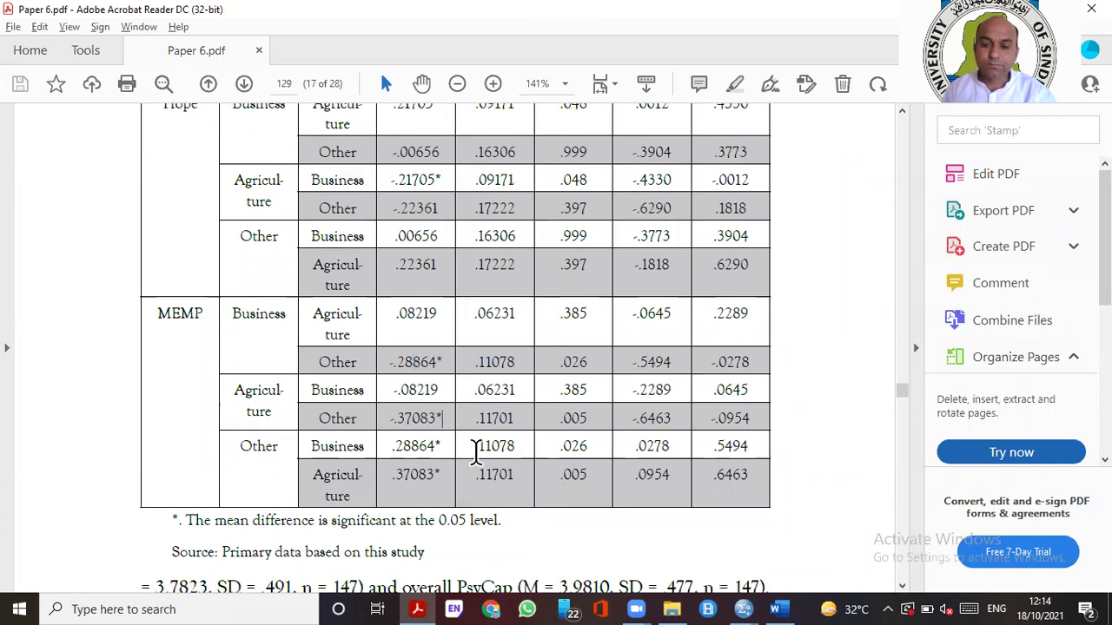
scroll(475, 452, down, 1)
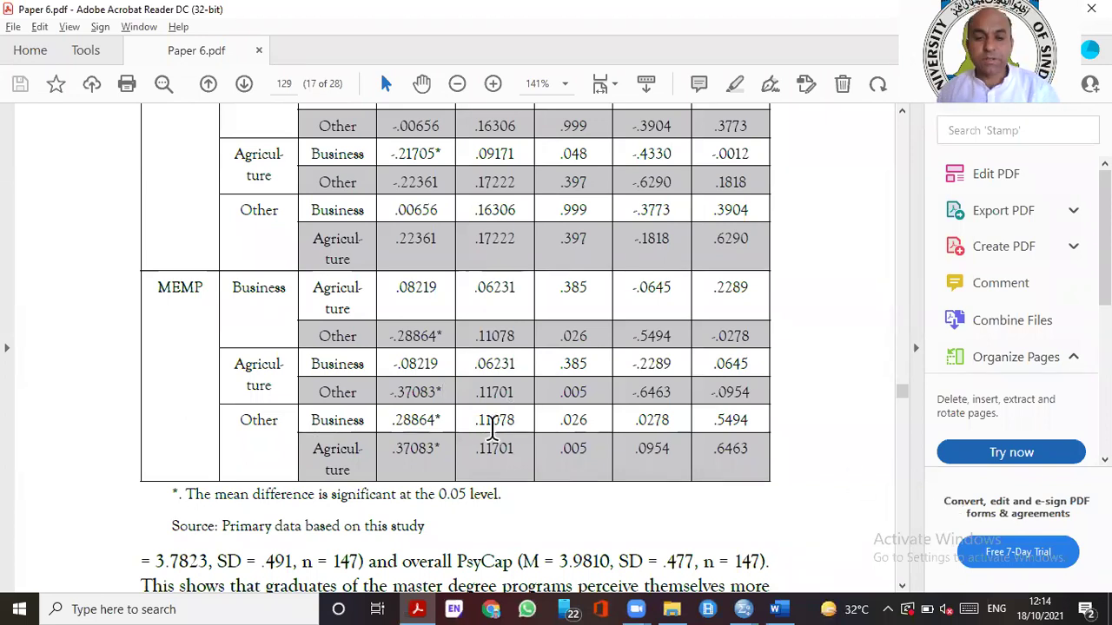
scroll(622, 300, up, 1)
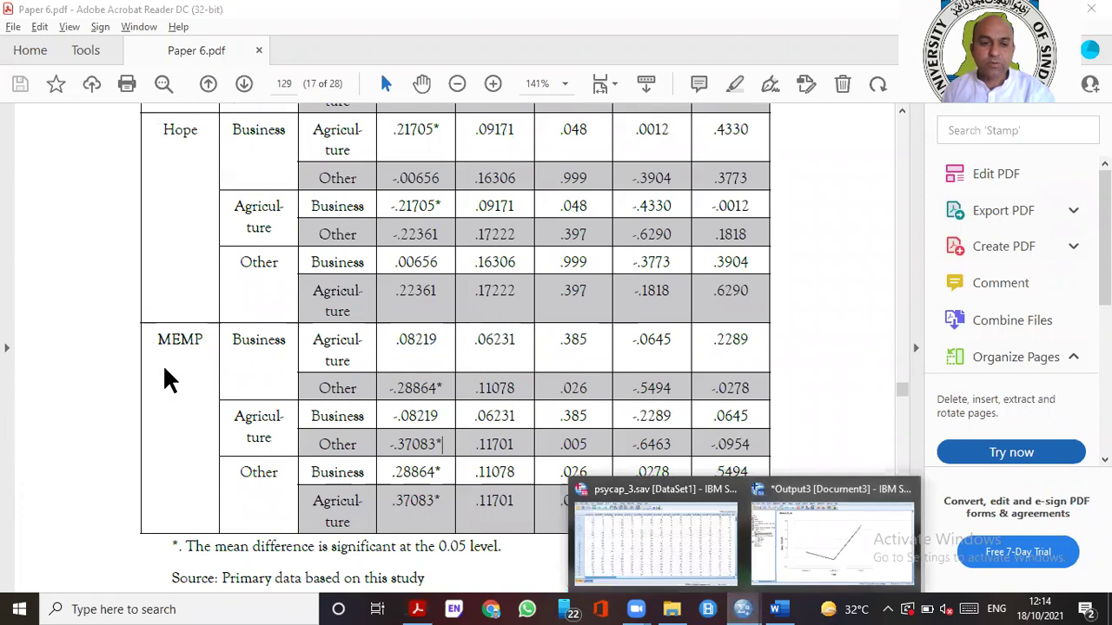
scroll(169, 387, down, 1)
scroll(182, 389, down, 2)
scroll(364, 398, down, 1)
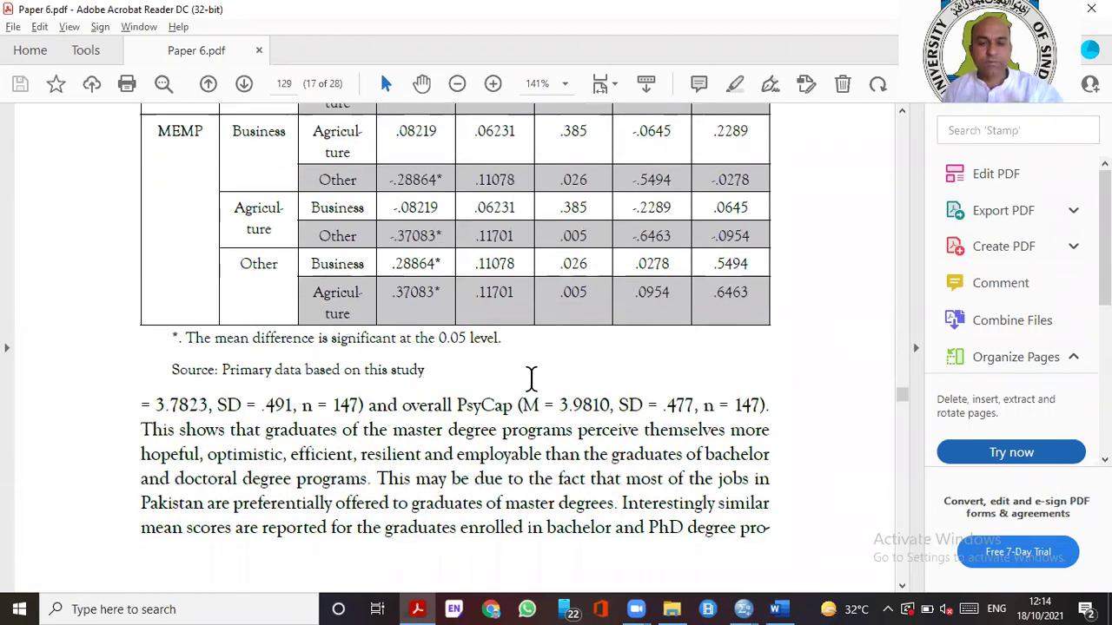
Look over the level-of-studies ANOVA table on page 130, and return to the MEMP rows of Table 9 on page 129
scroll(526, 401, down, 1)
scroll(504, 398, down, 5)
scroll(565, 338, down, 3)
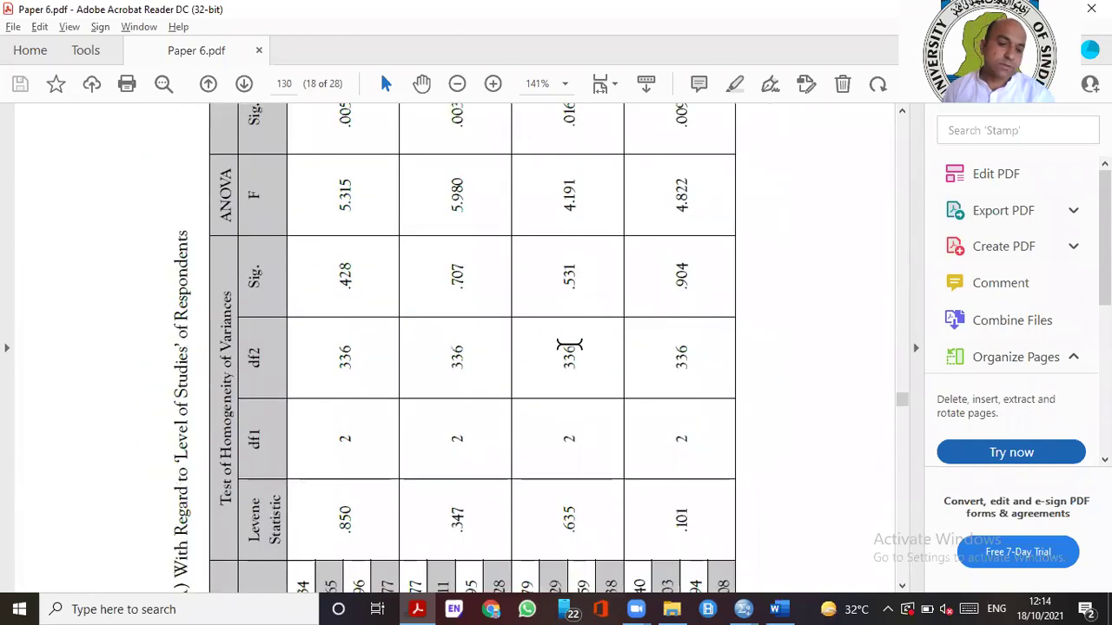
scroll(569, 344, down, 3)
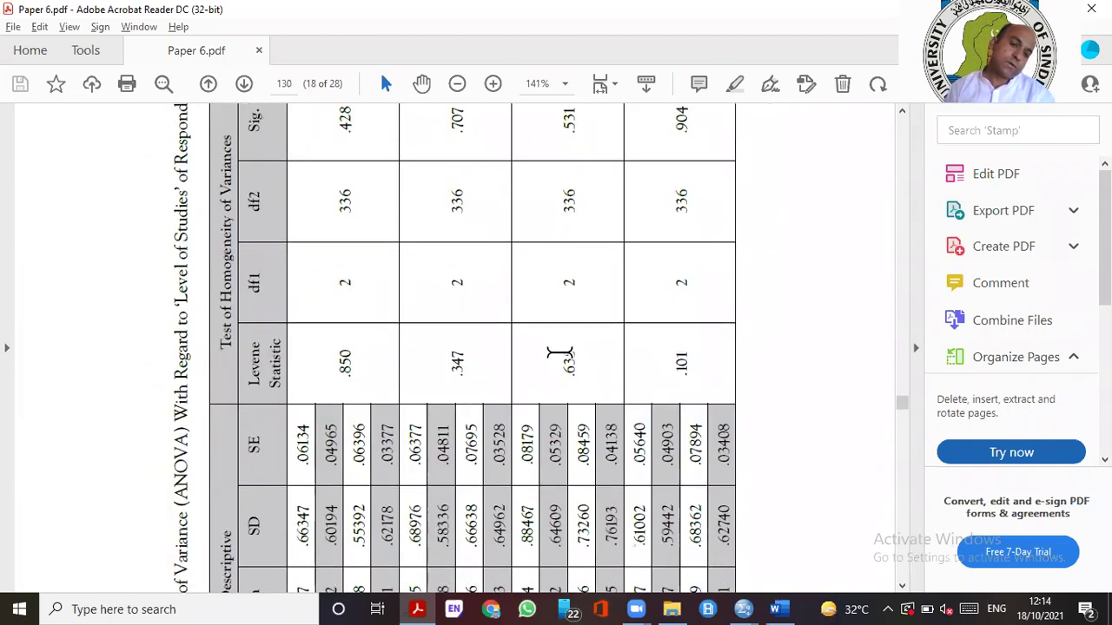
scroll(560, 356, up, 2)
scroll(560, 351, up, 3)
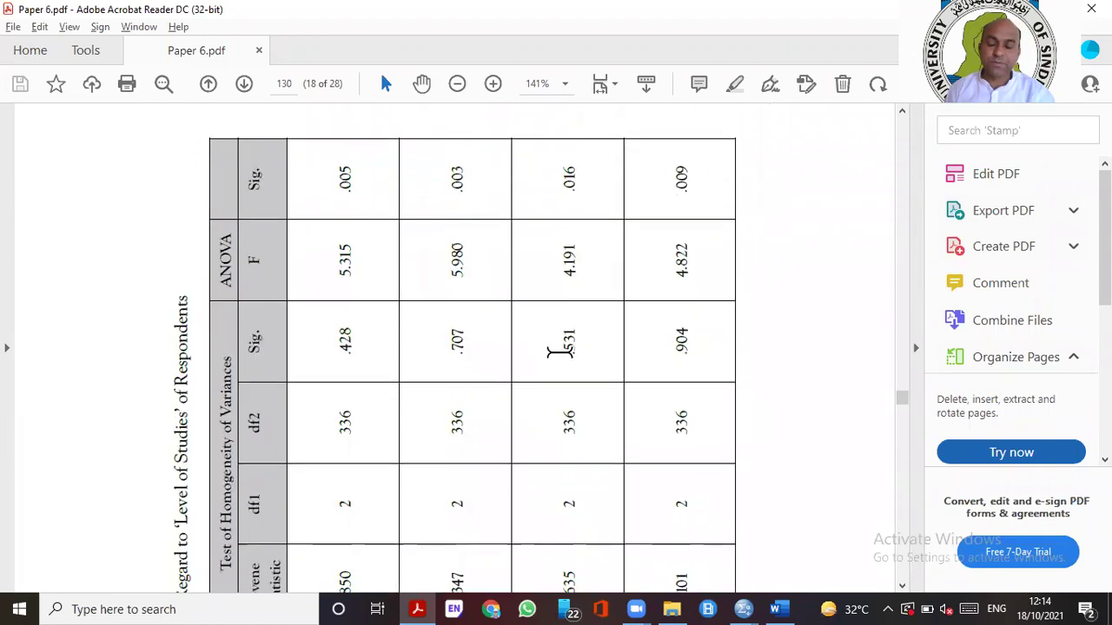
scroll(561, 352, up, 6)
scroll(560, 363, down, 1)
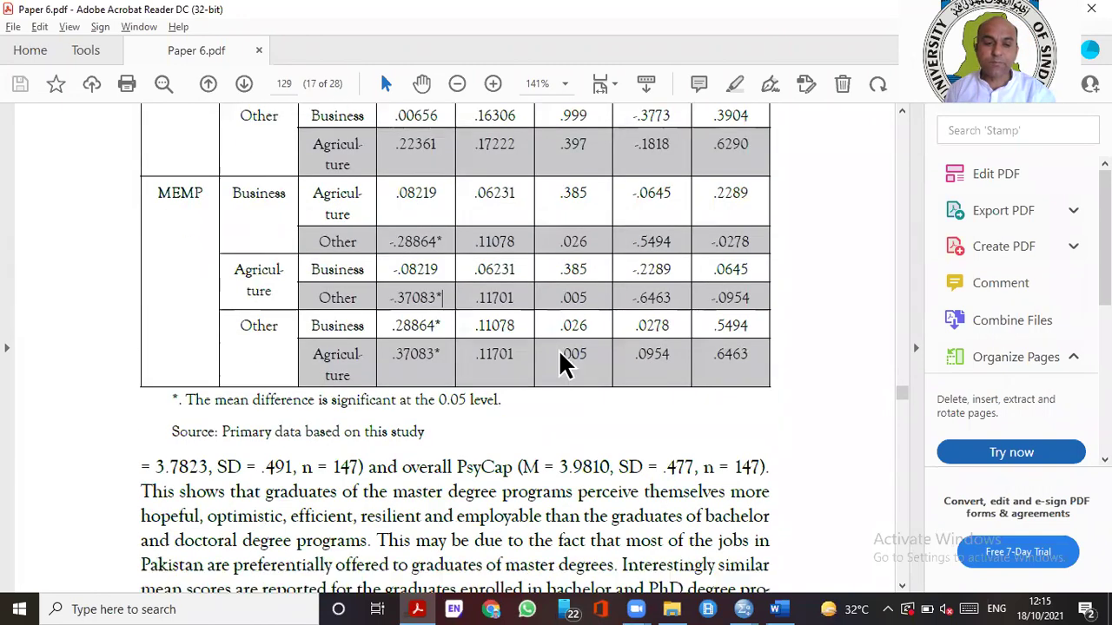
scroll(560, 363, down, 1)
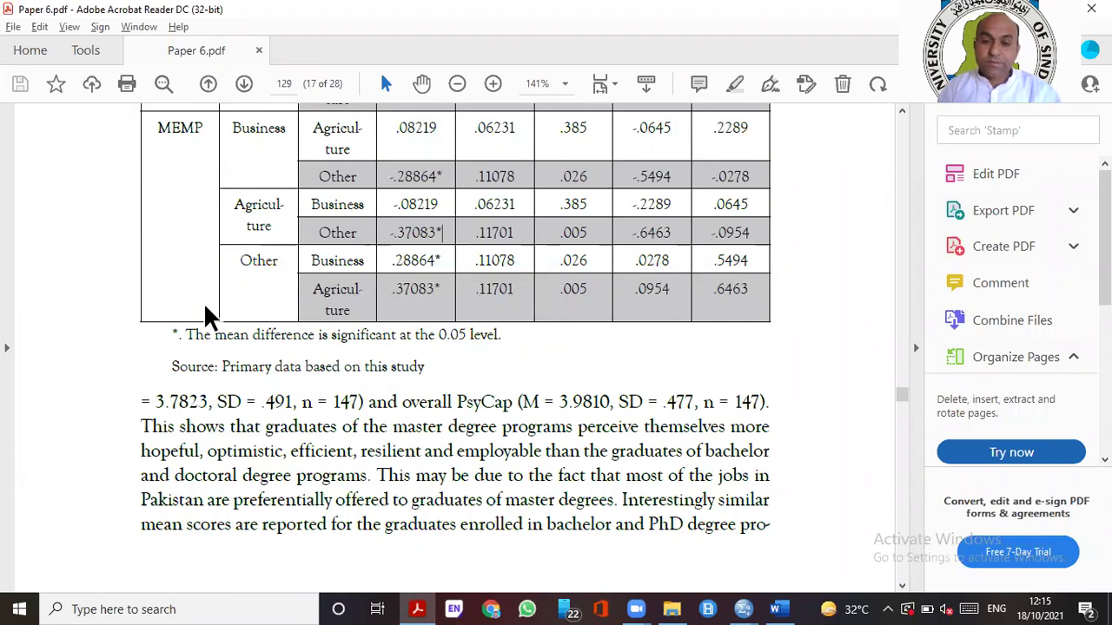
Switch to the psycap_3.sav data in SPSS, open the One-Way ANOVA setup, and remove MEMP from the dependent variables
key(alt+Tab)
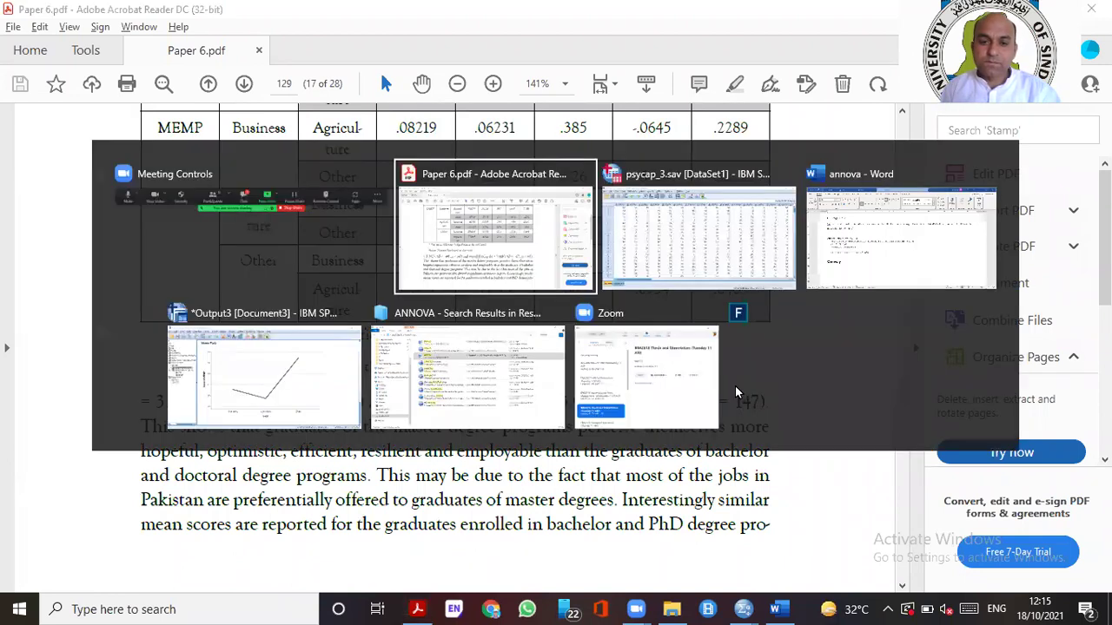
key(alt+Tab)
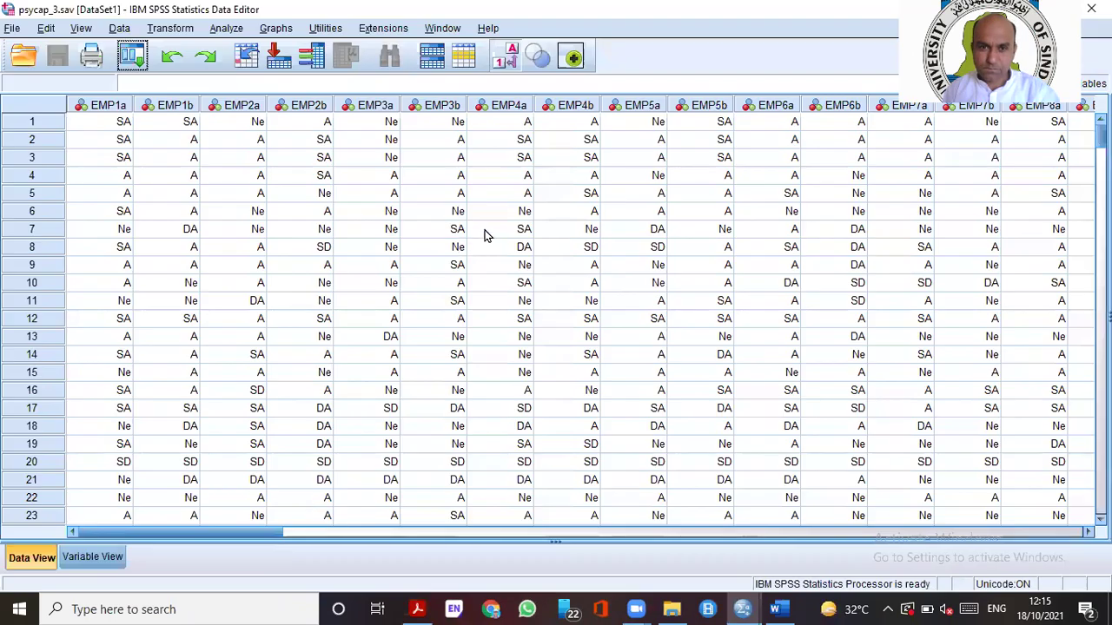
click(226, 28)
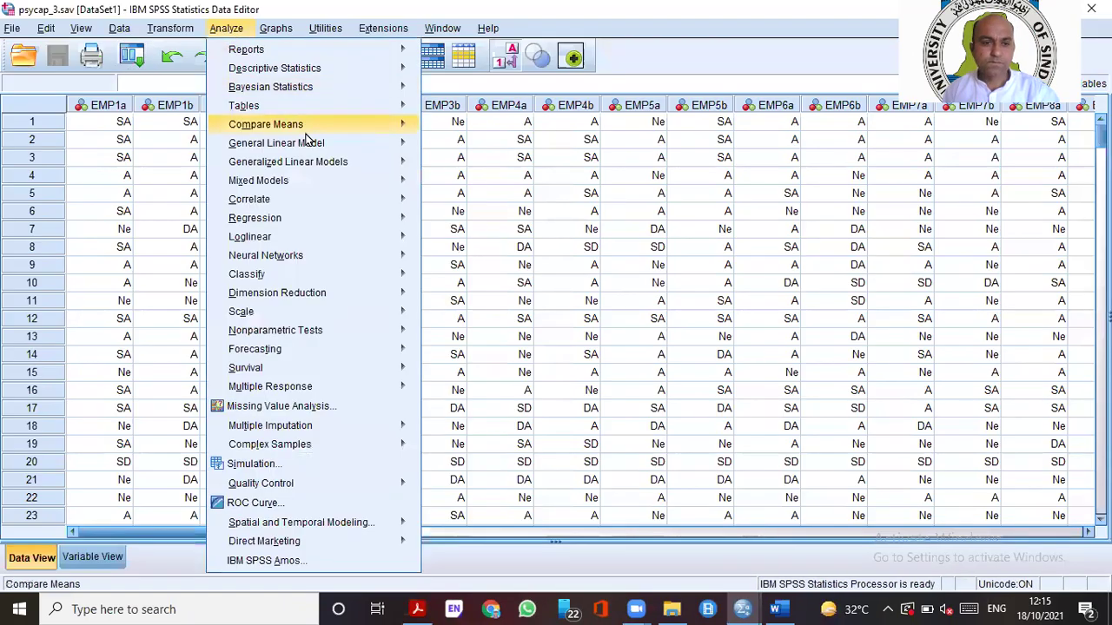
mouse_move(278, 124)
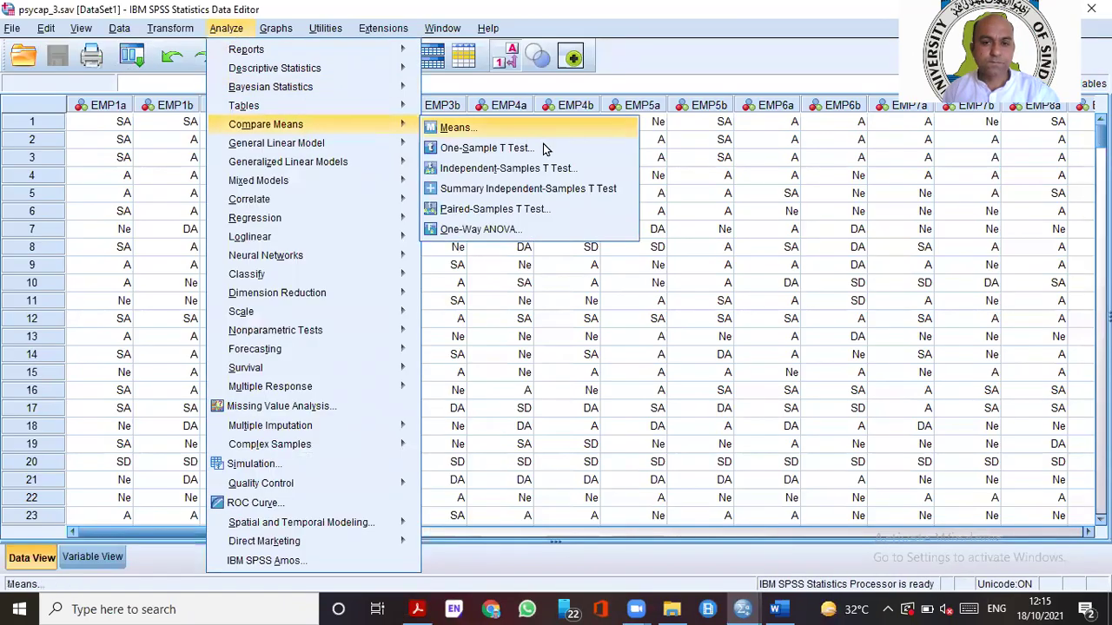
click(539, 231)
click(575, 245)
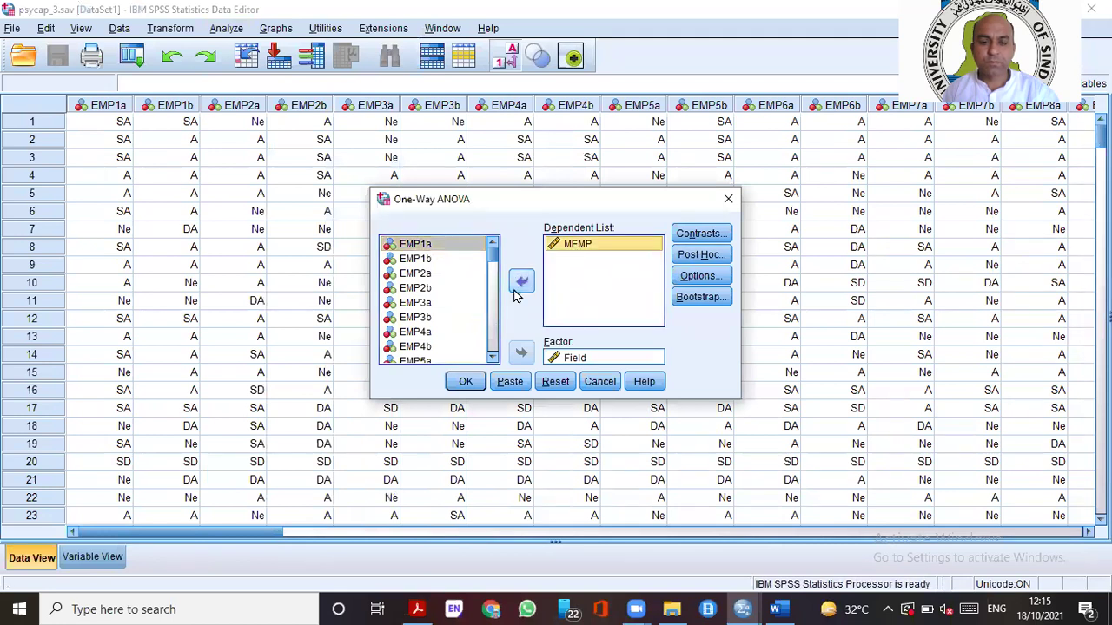
click(521, 281)
scroll(476, 361, down, 3)
scroll(475, 358, down, 3)
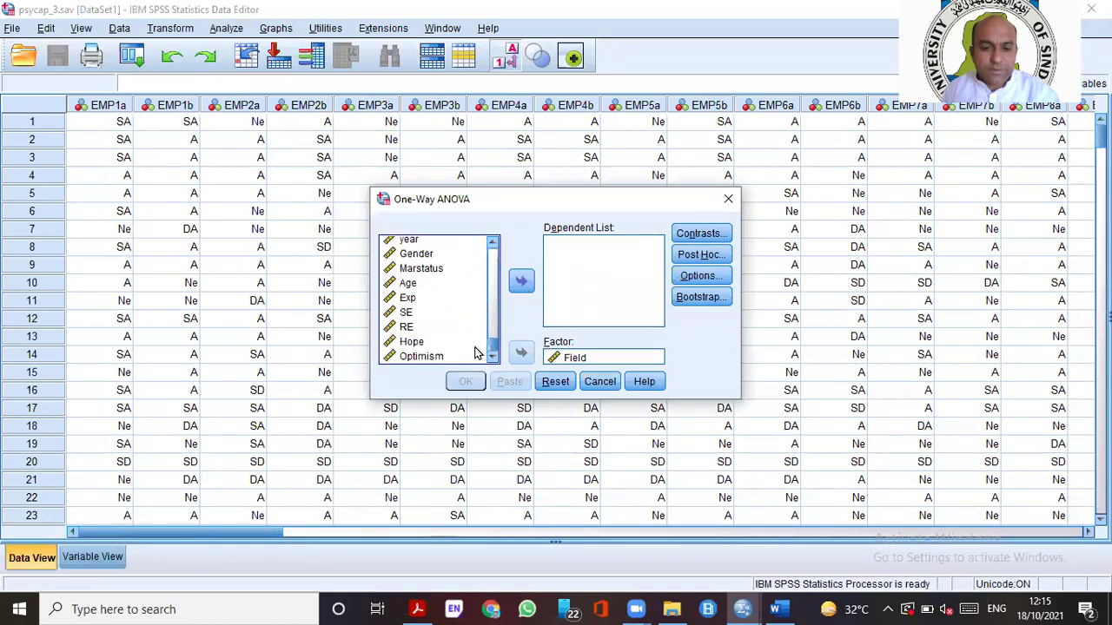
Add Optimism to the One-Way ANOVA dependent variables, keeping Field as the factor
click(434, 358)
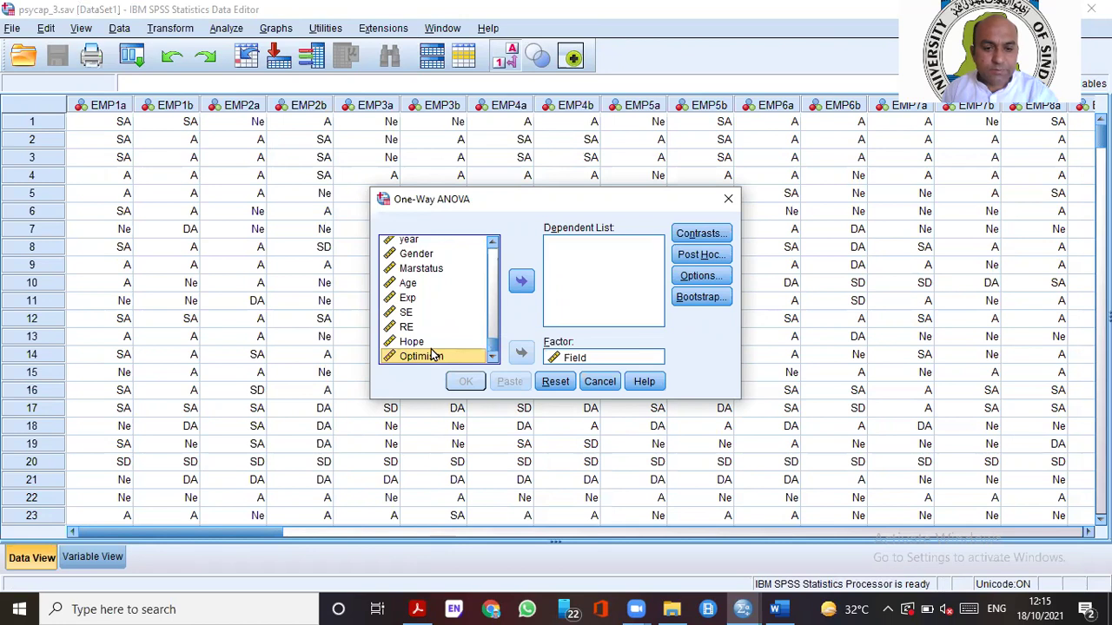
shift+click(426, 343)
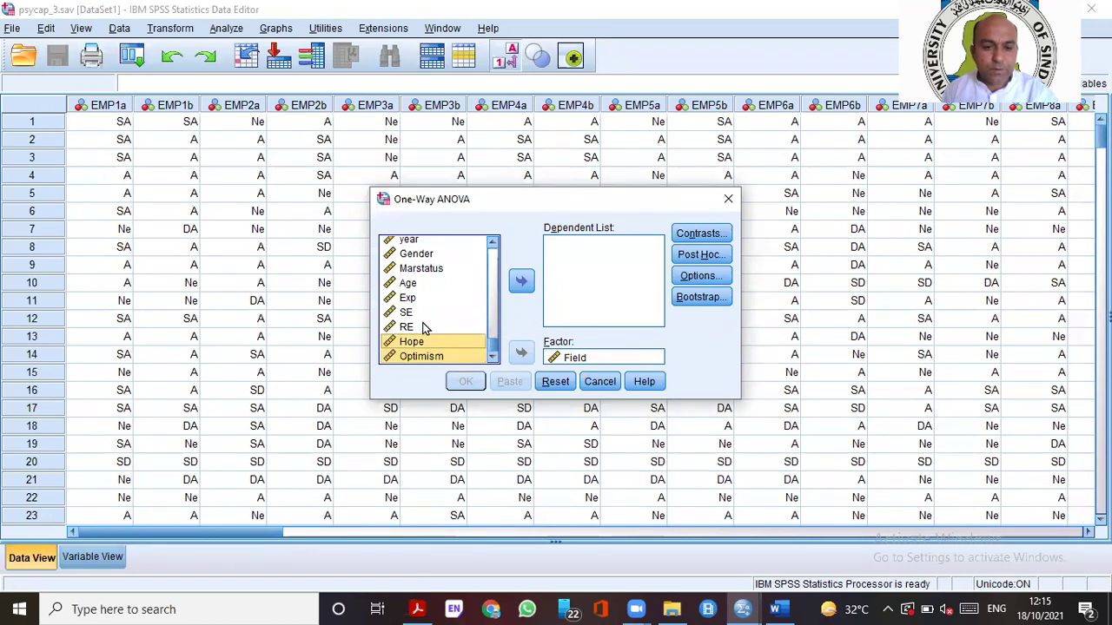
ctrl+click(420, 315)
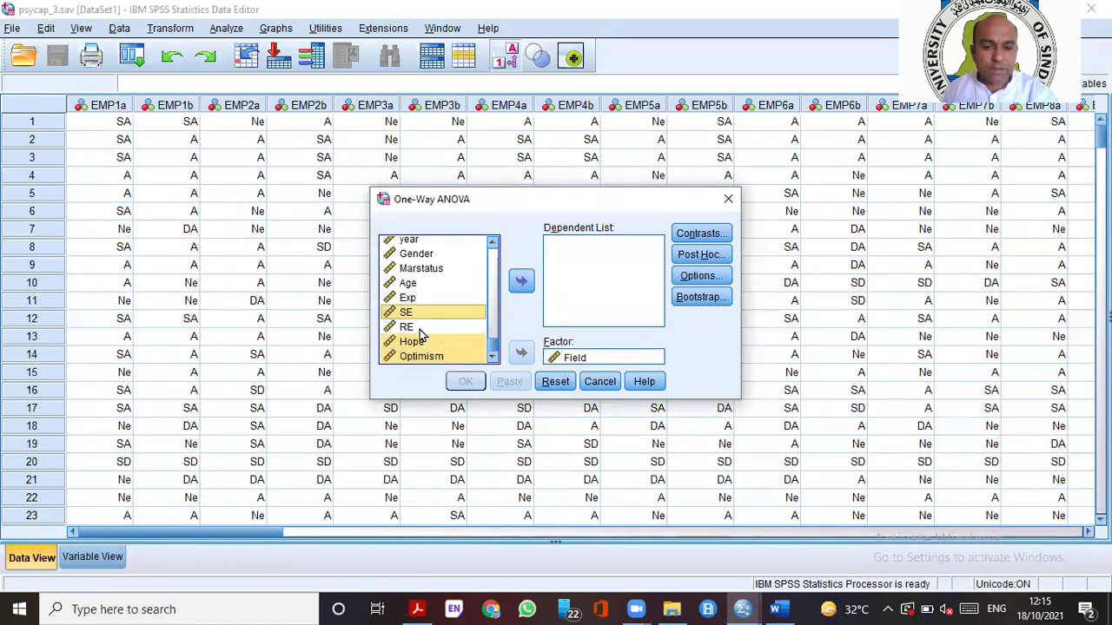
ctrl+click(419, 328)
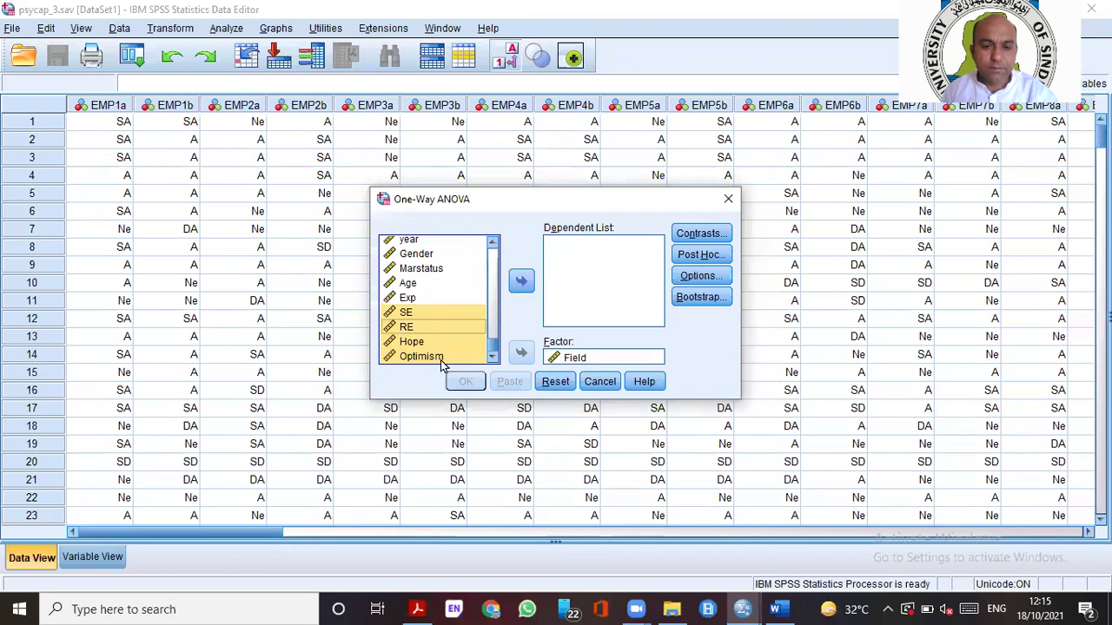
click(523, 286)
click(523, 286)
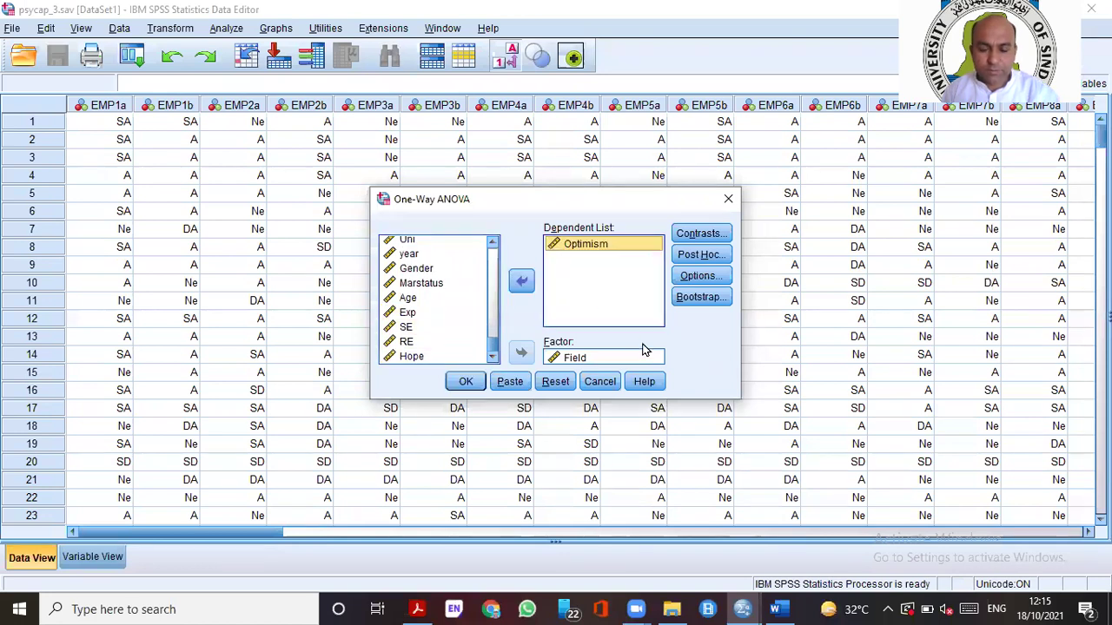
Switch to Paper 6.pdf and review the Optimism, Hope and MEMP multiple comparisons in Table 9
key(alt+Tab)
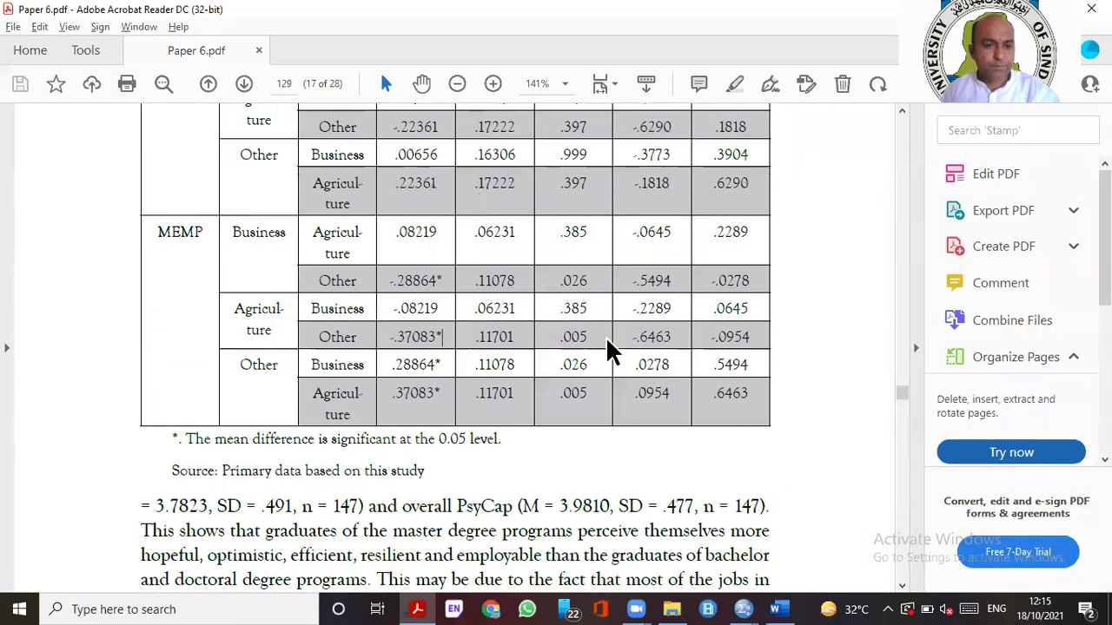
scroll(580, 330, up, 10)
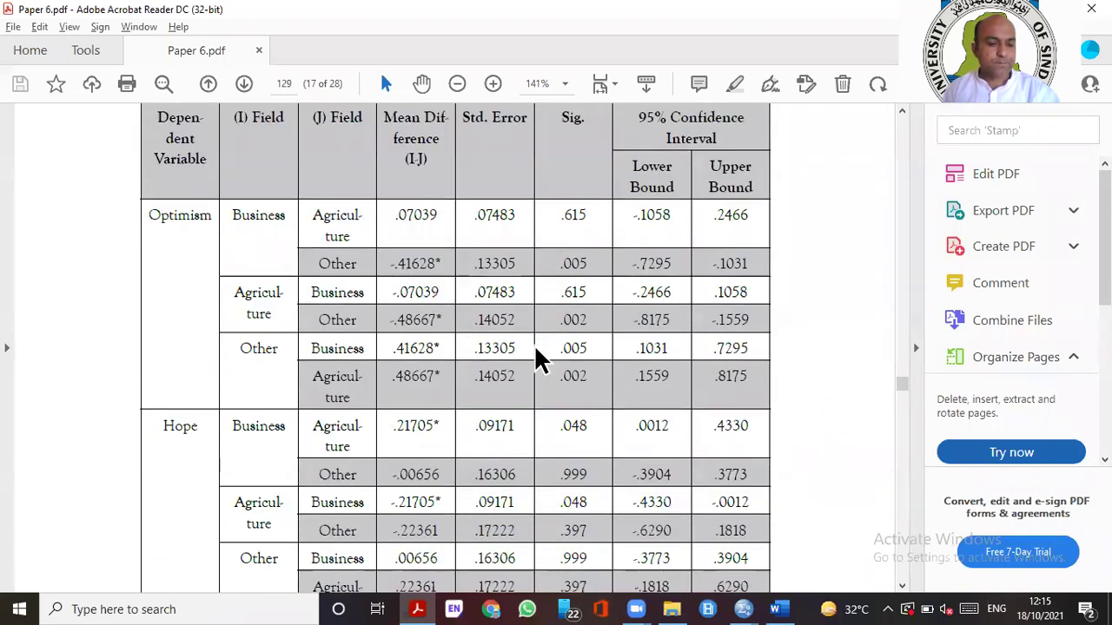
scroll(487, 357, down, 4)
scroll(502, 330, down, 2)
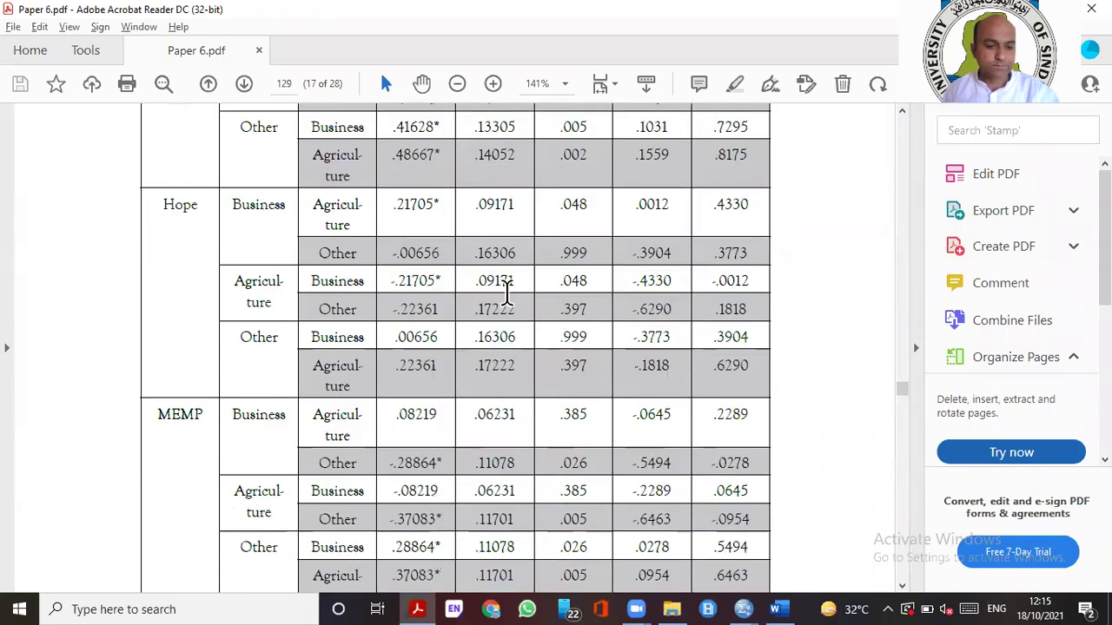
scroll(486, 304, up, 7)
scroll(460, 330, down, 10)
scroll(455, 322, up, 13)
scroll(474, 361, down, 2)
scroll(476, 363, down, 10)
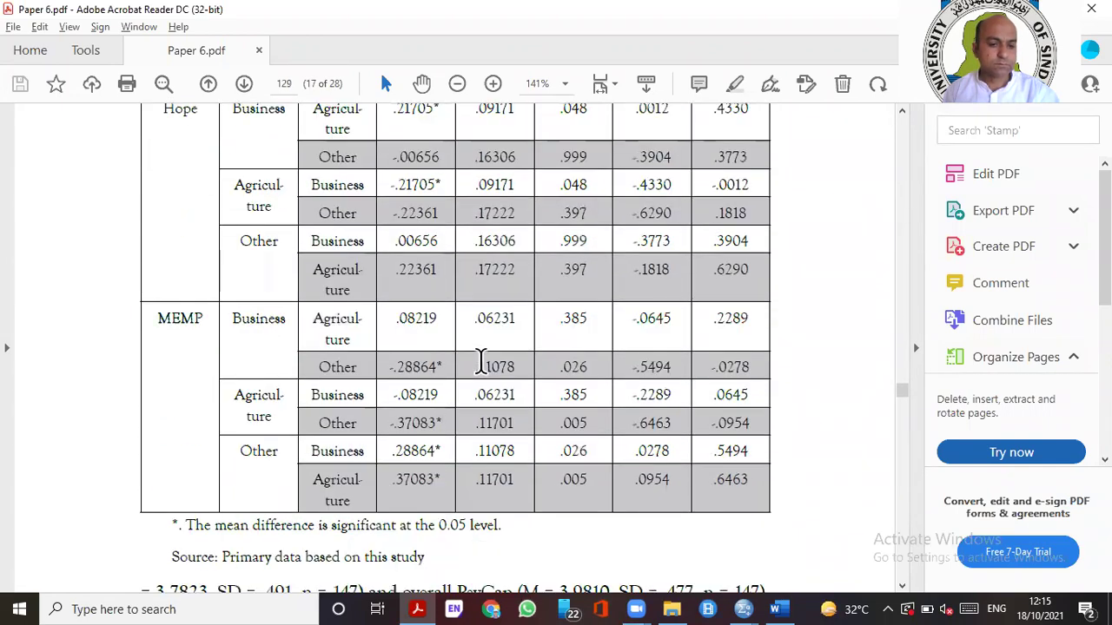
scroll(480, 361, down, 3)
scroll(484, 363, up, 6)
scroll(495, 347, up, 9)
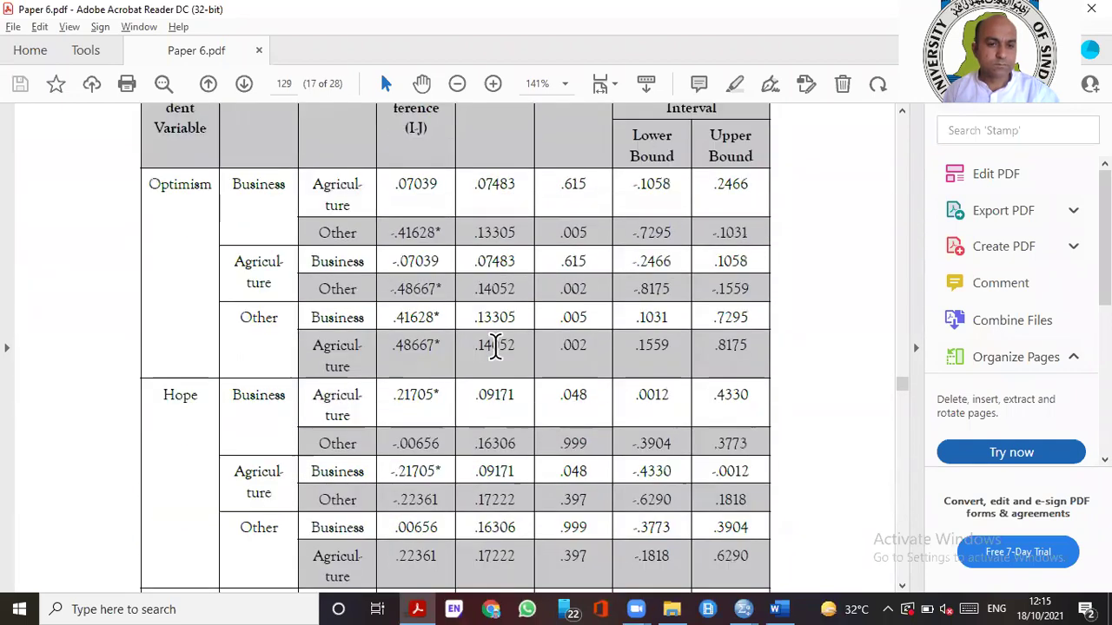
Go back through the post-hoc discussion on page 128 to Table 8 on pages 127 and 126, and check the listed constructs
scroll(495, 346, up, 20)
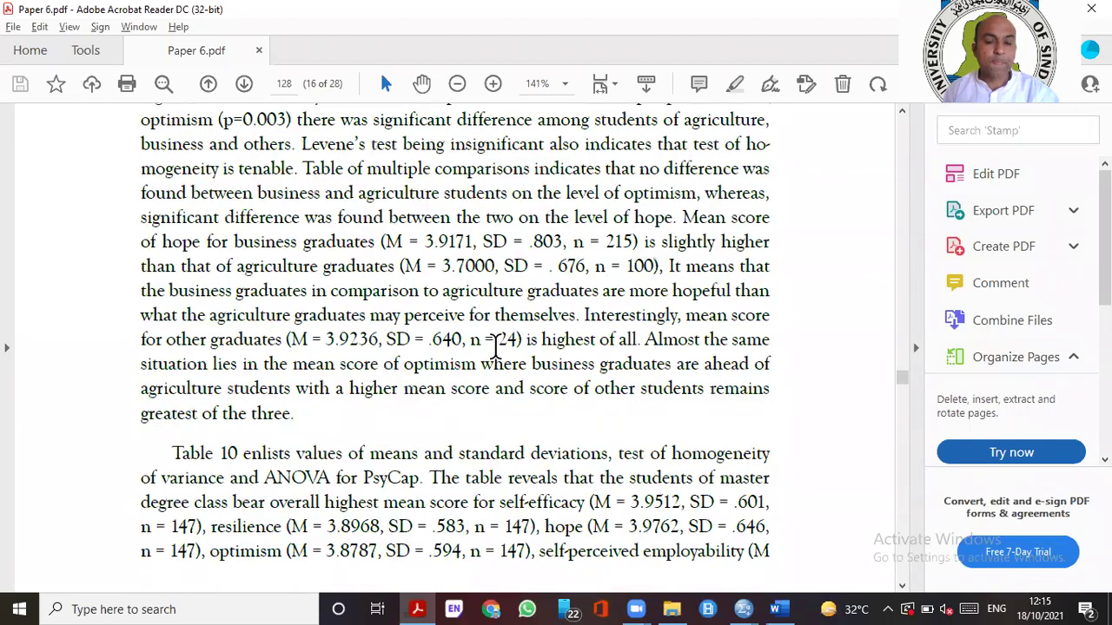
scroll(446, 420, up, 20)
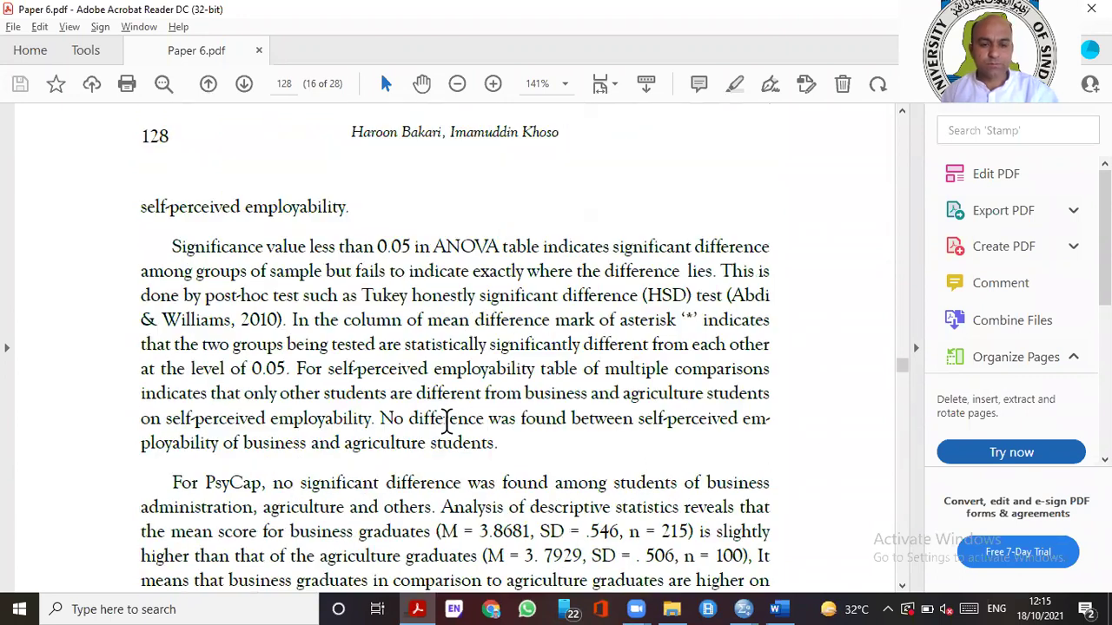
scroll(469, 448, up, 5)
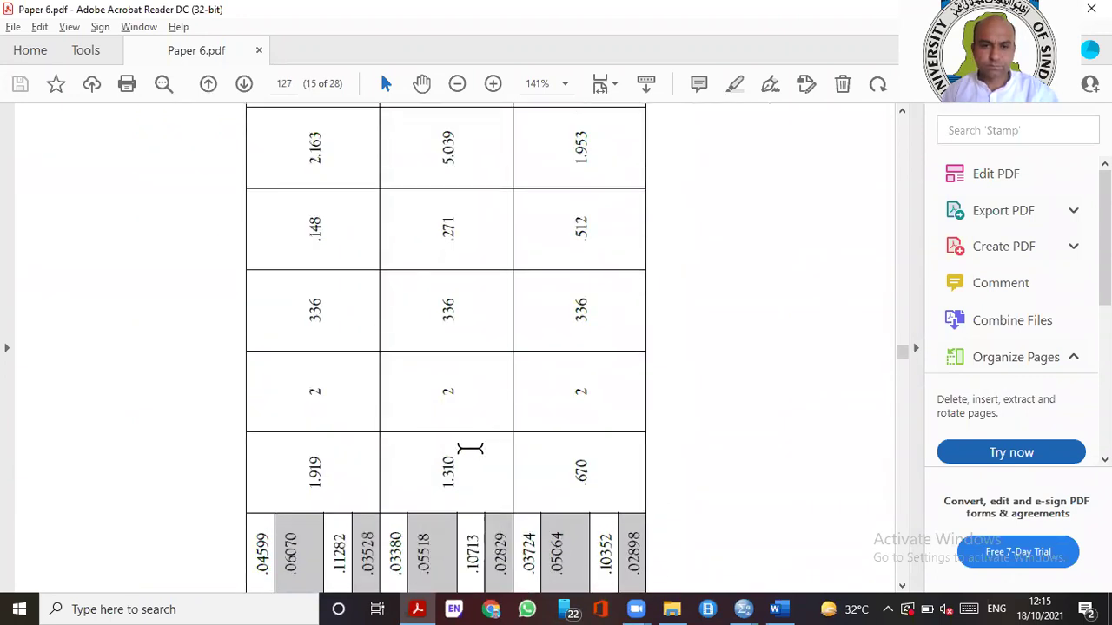
scroll(546, 484, down, 8)
scroll(561, 464, down, 5)
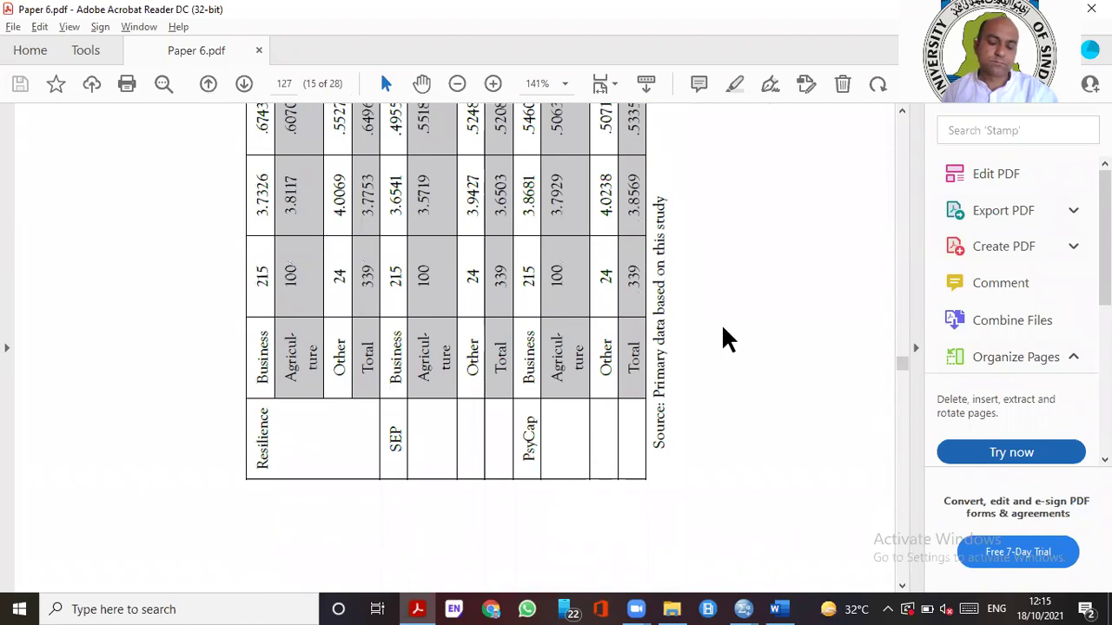
scroll(673, 334, up, 10)
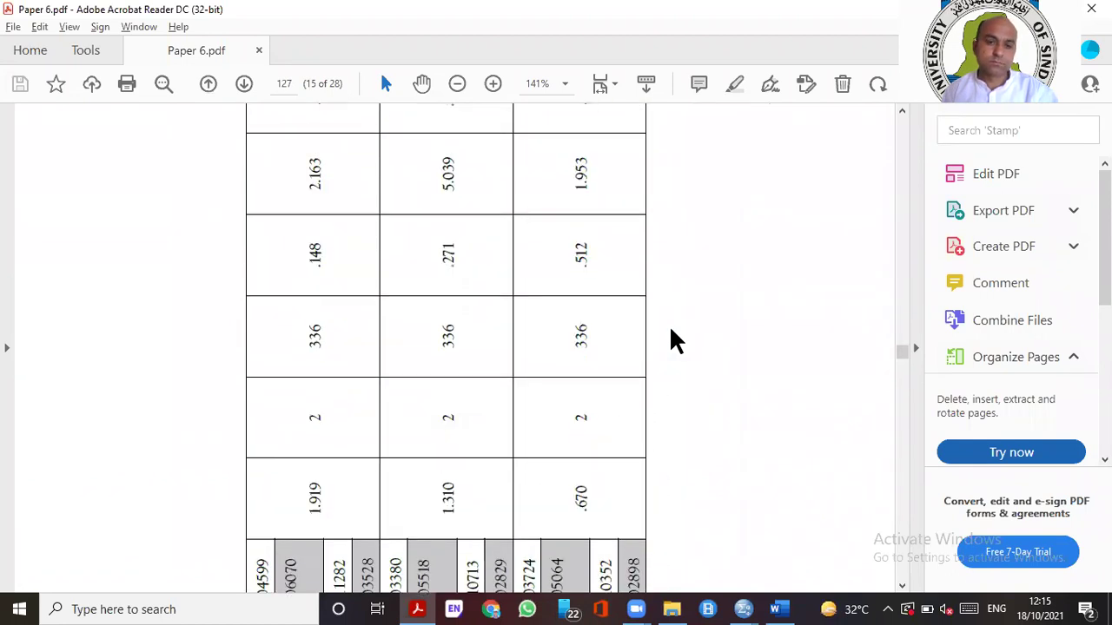
scroll(675, 339, up, 10)
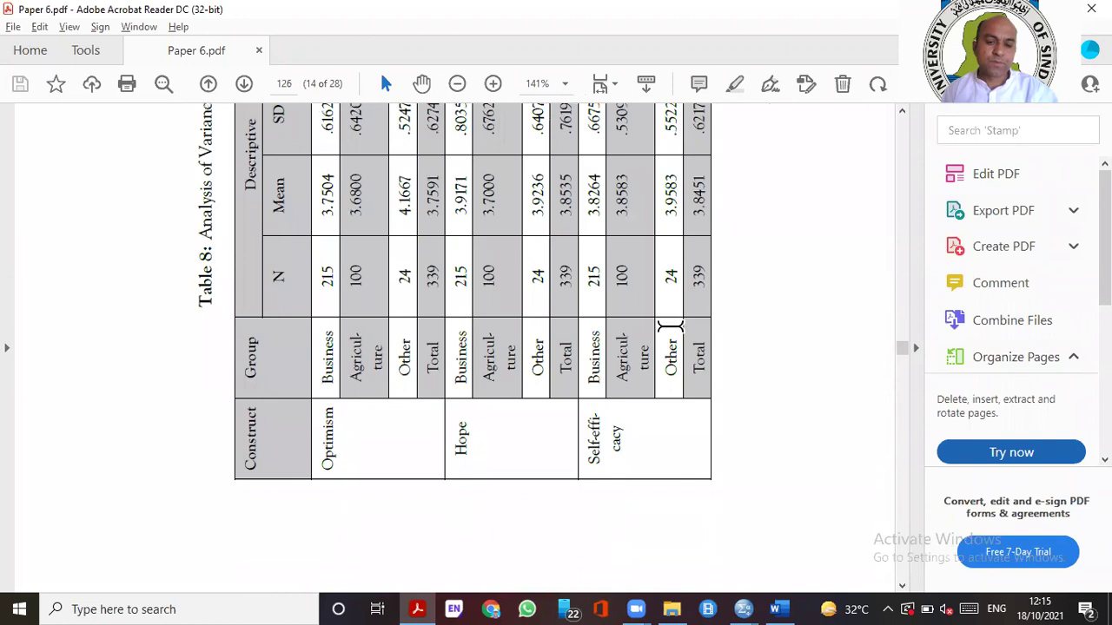
Switch back to SPSS and add Hope, SE and RE to the One-Way ANOVA dependent variables
key(alt+Tab)
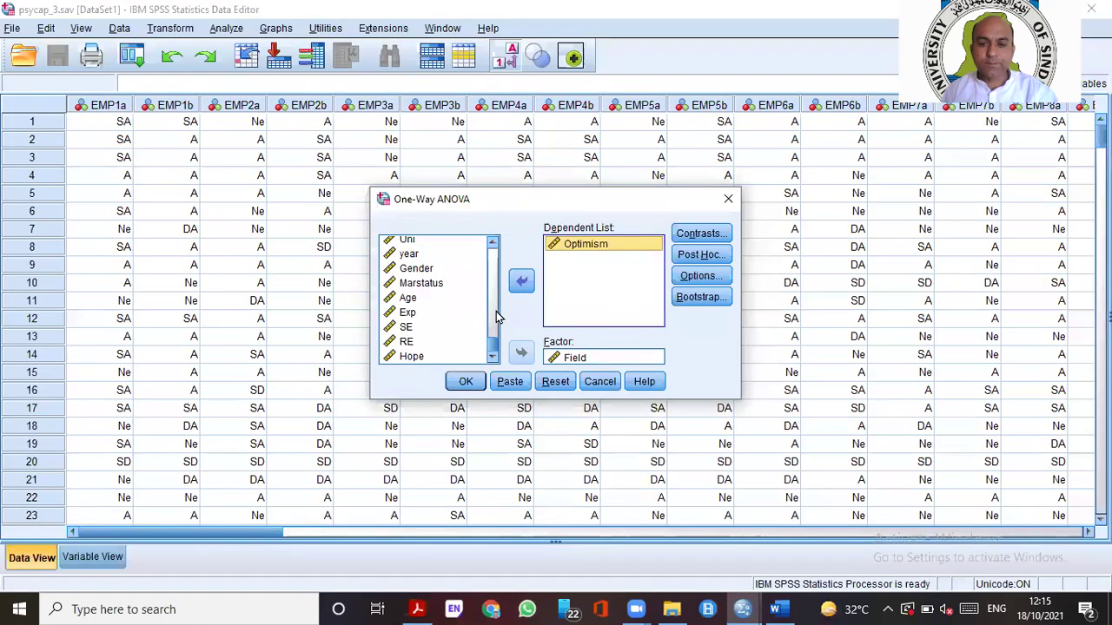
click(414, 361)
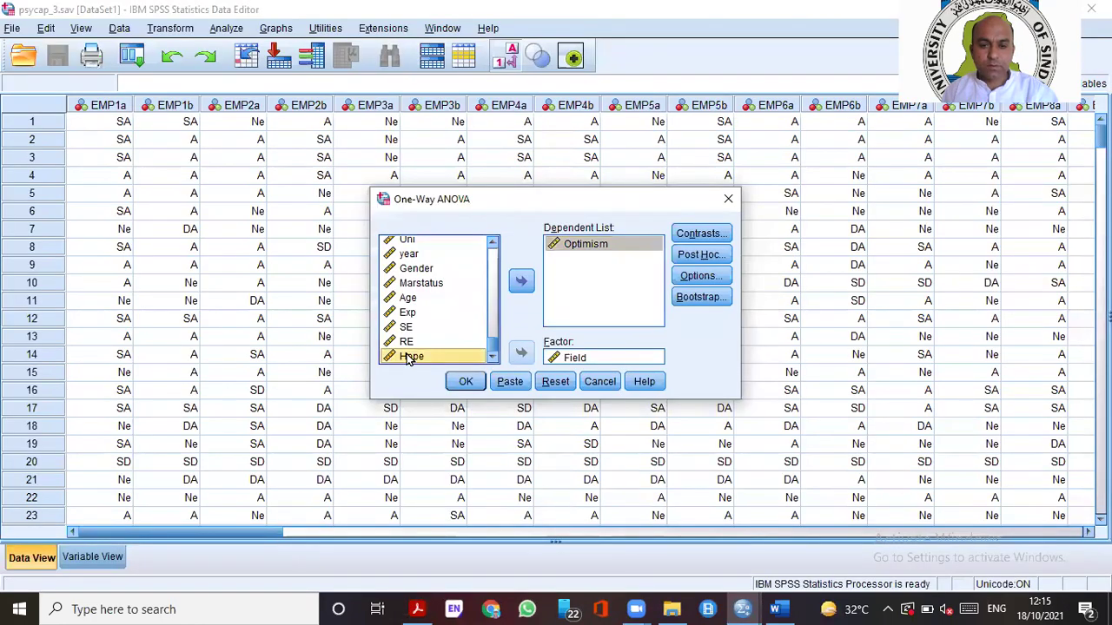
click(522, 283)
click(415, 346)
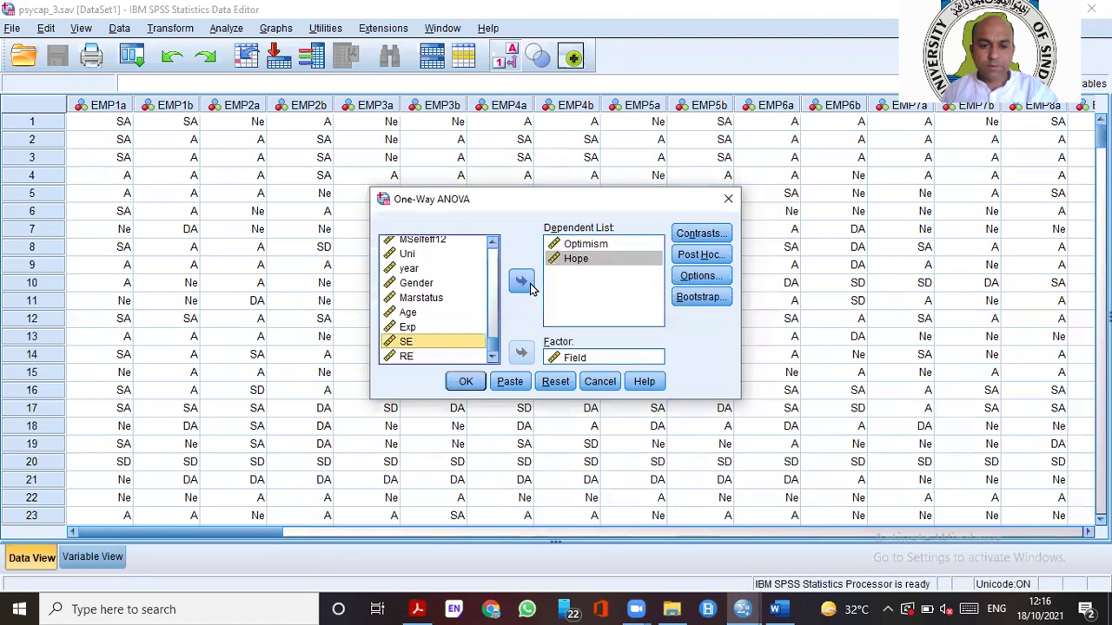
click(522, 280)
click(409, 358)
click(521, 280)
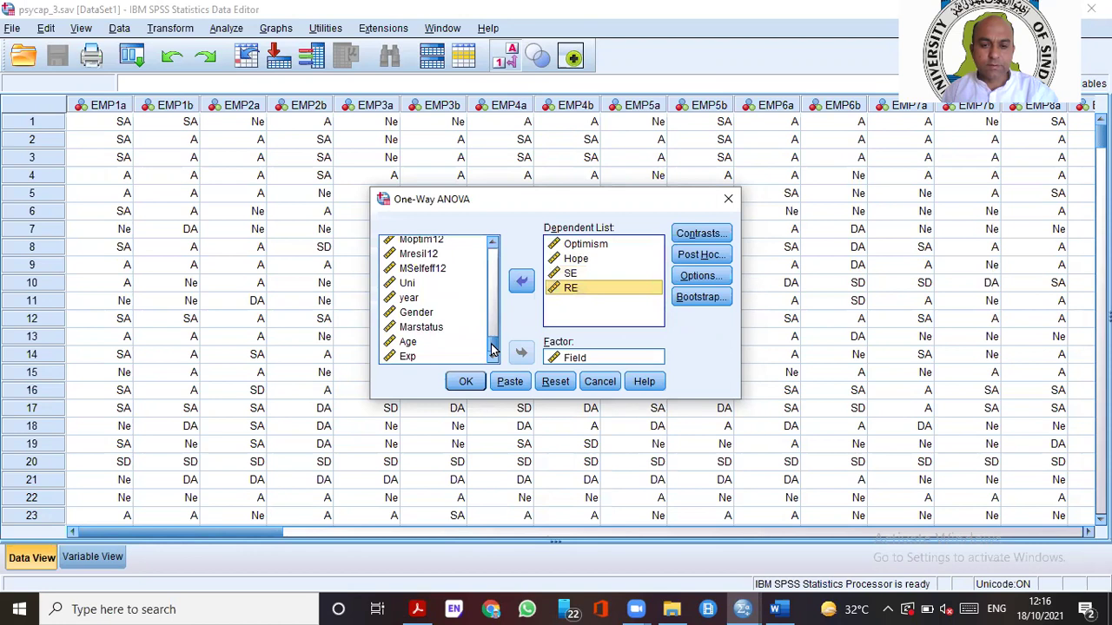
Add MEMP and MPsyCap to the dependent variables and run the one-way ANOVA by Field
scroll(438, 315, up, 5)
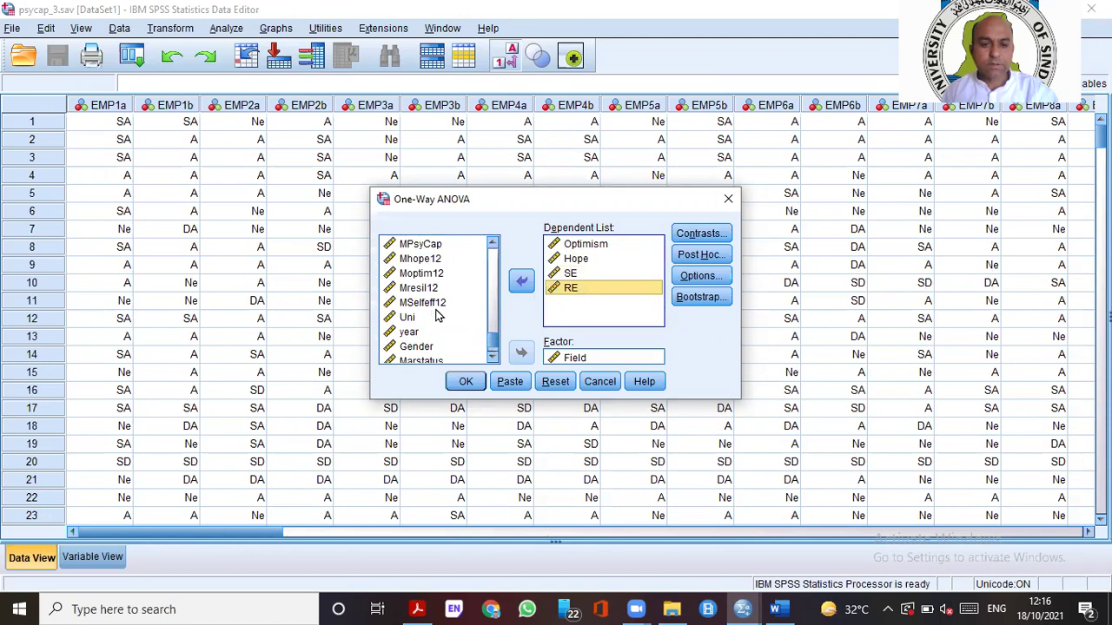
click(426, 348)
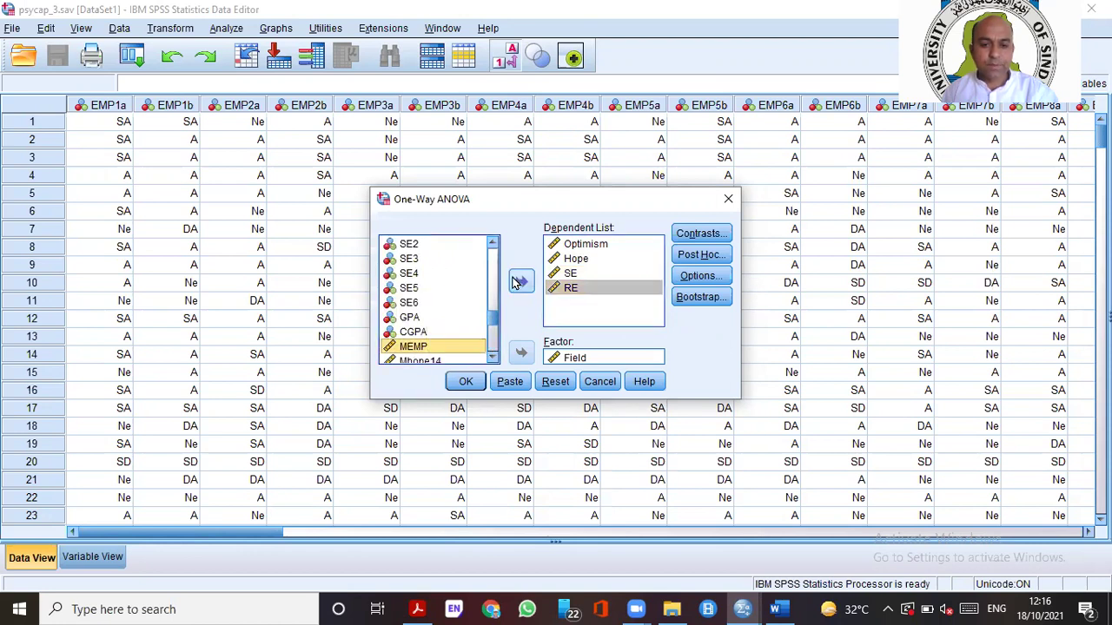
click(521, 281)
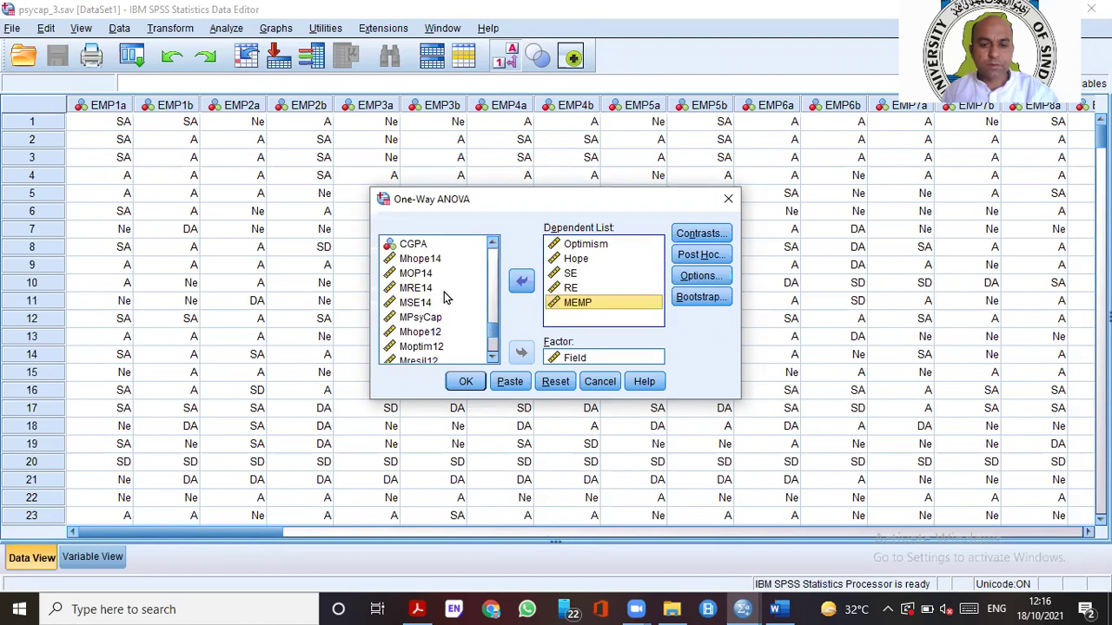
click(426, 317)
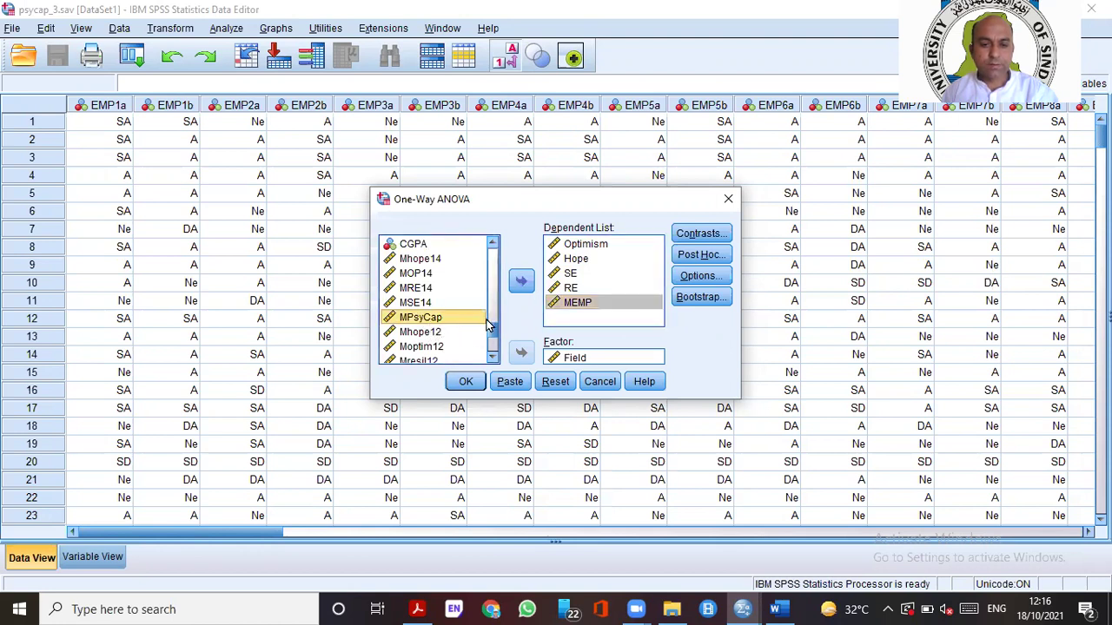
click(521, 282)
click(470, 382)
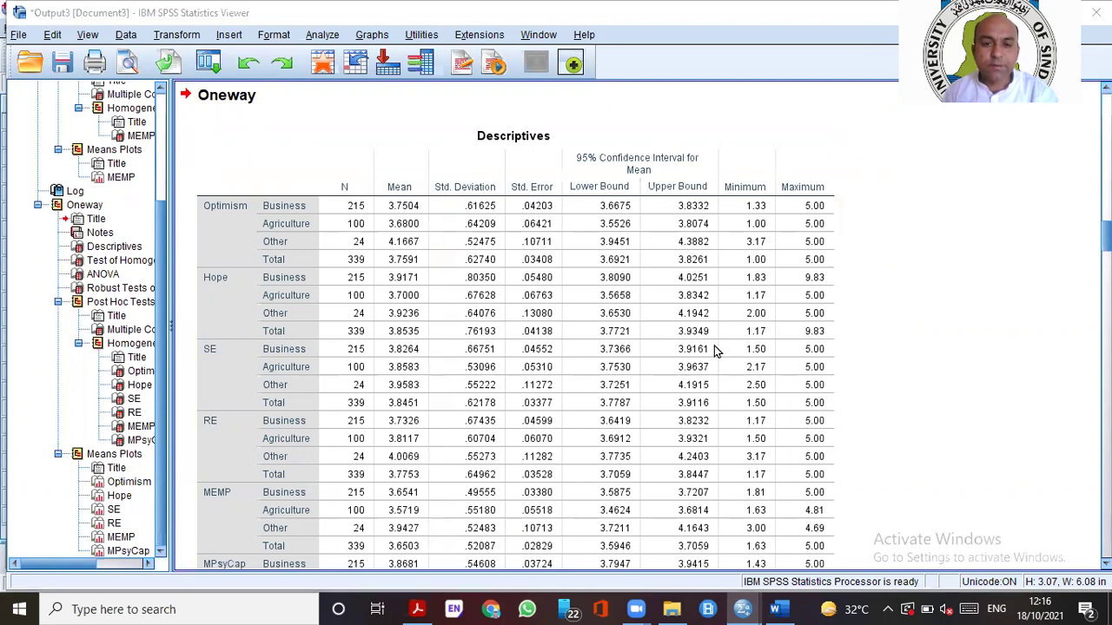
Examine the Descriptives and the Levene homogeneity-of-variances results for all six dependent variables in the output
drag(714, 350, 728, 293)
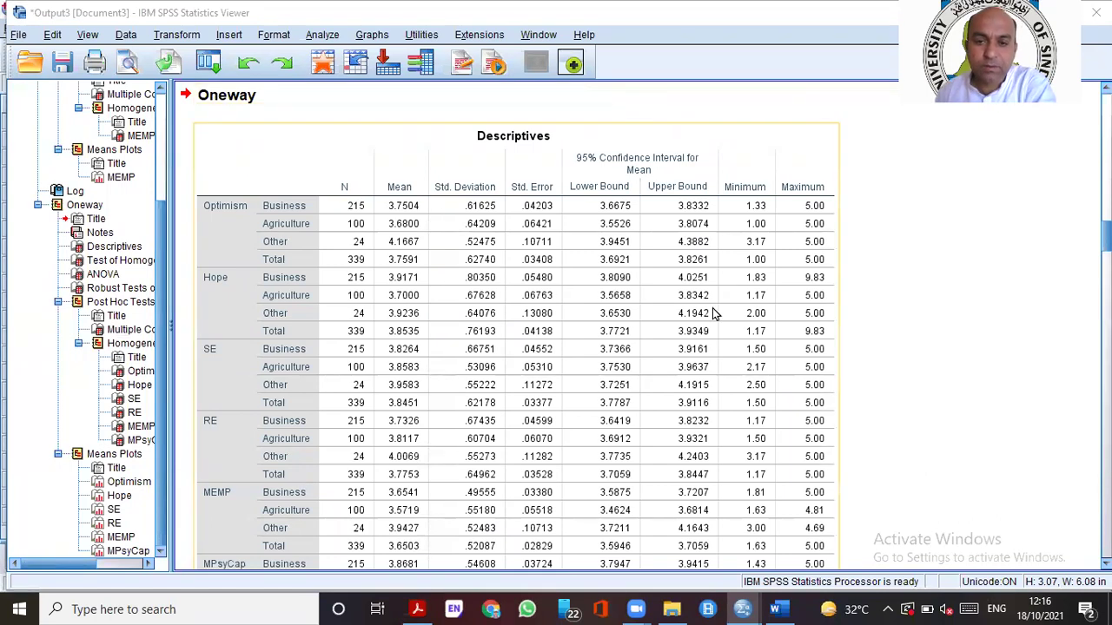
scroll(669, 363, down, 10)
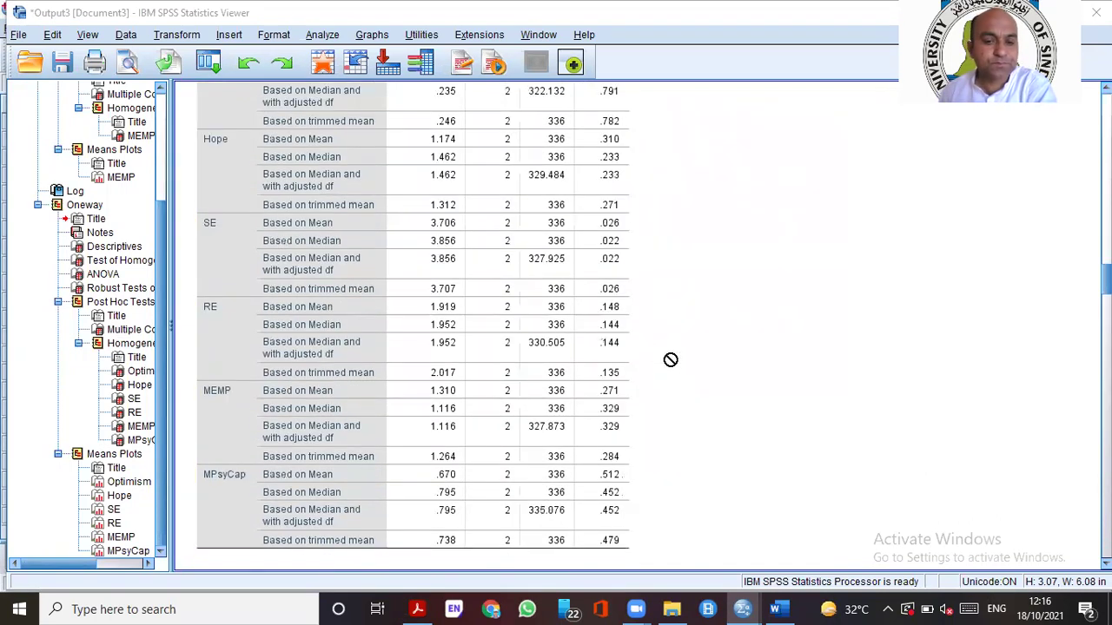
scroll(556, 346, up, 6)
scroll(550, 344, down, 5)
click(446, 281)
drag(484, 154, 657, 283)
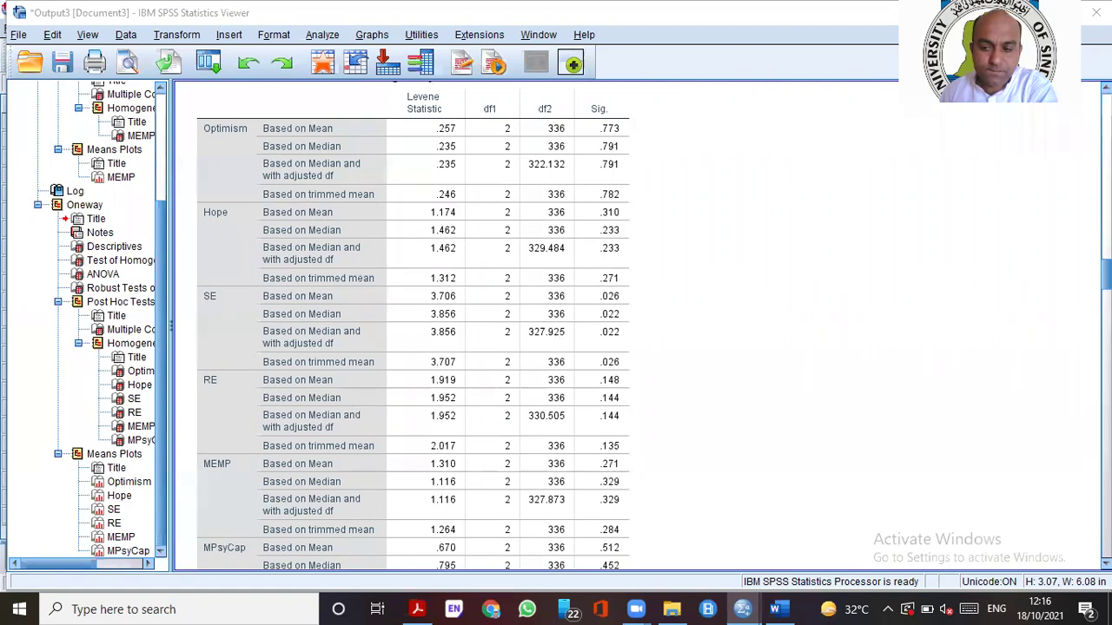